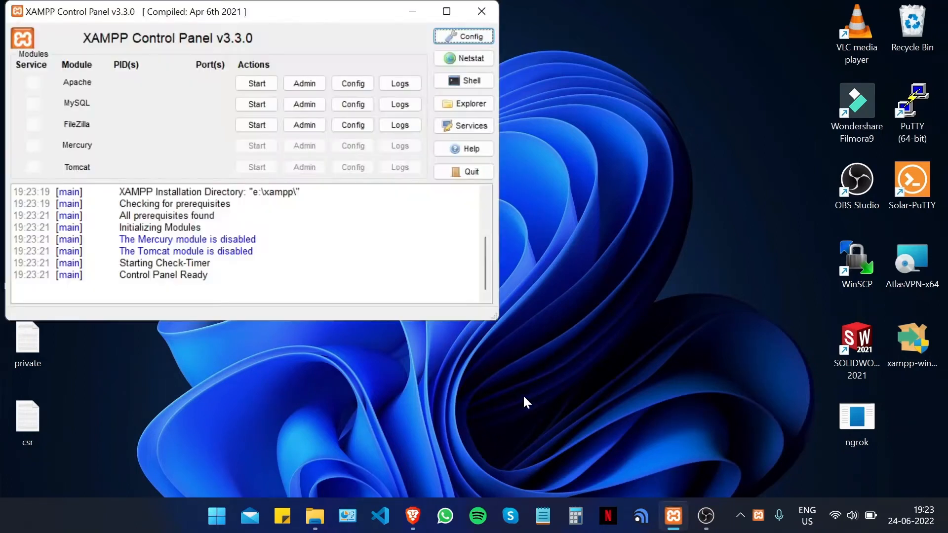
- Start Apache in the XAMPP Control Panel and bring up the Brave browser
click(270, 82)
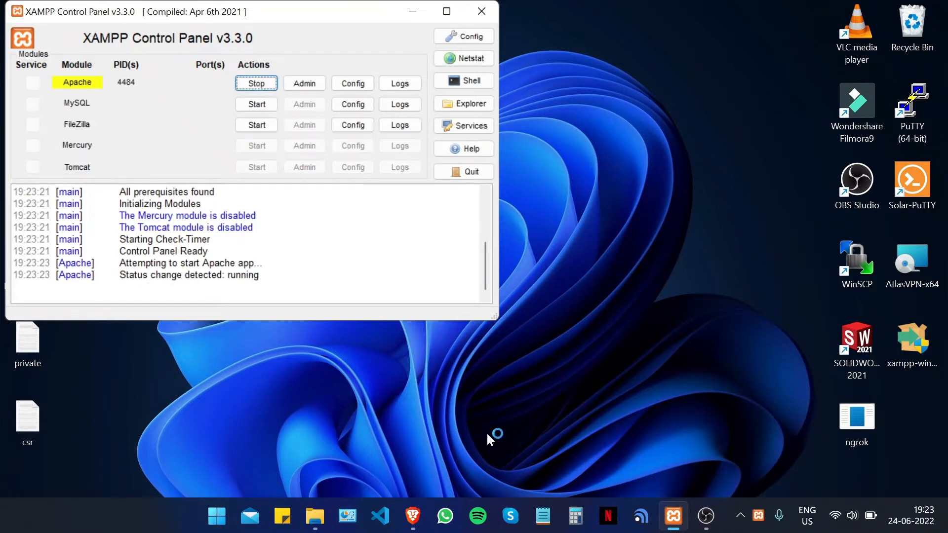
click(417, 510)
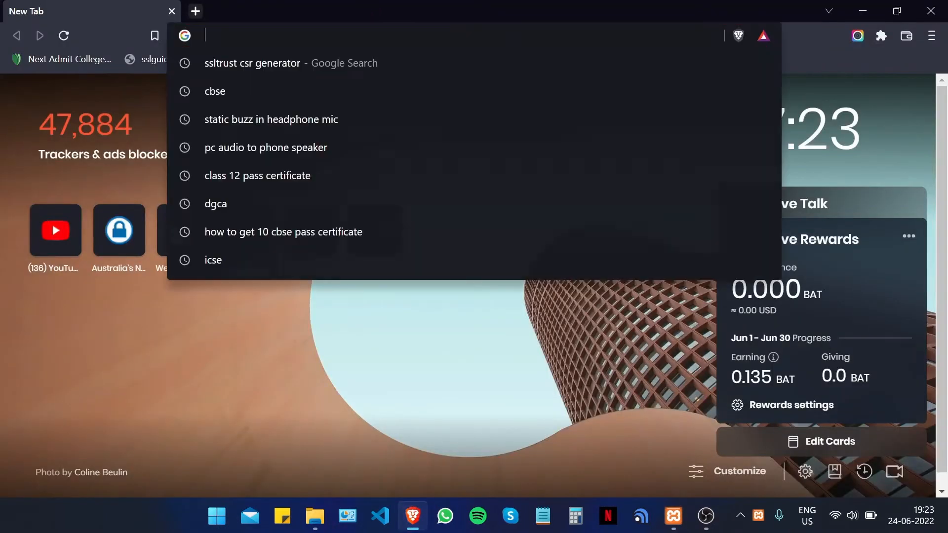
- Load 127.0.0.1 to show the XAMPP dashboard, inspect its not-secure connection info, then close Brave
text(127)
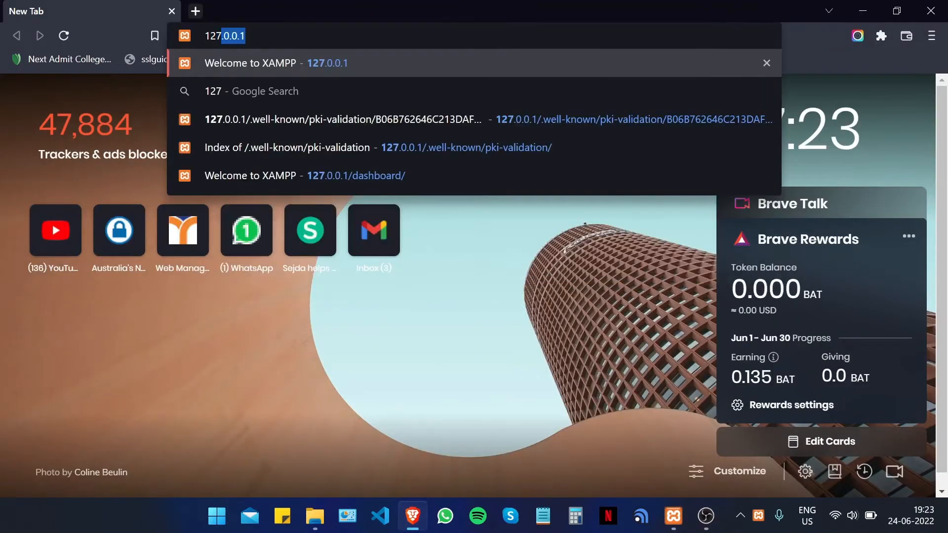
key(Return)
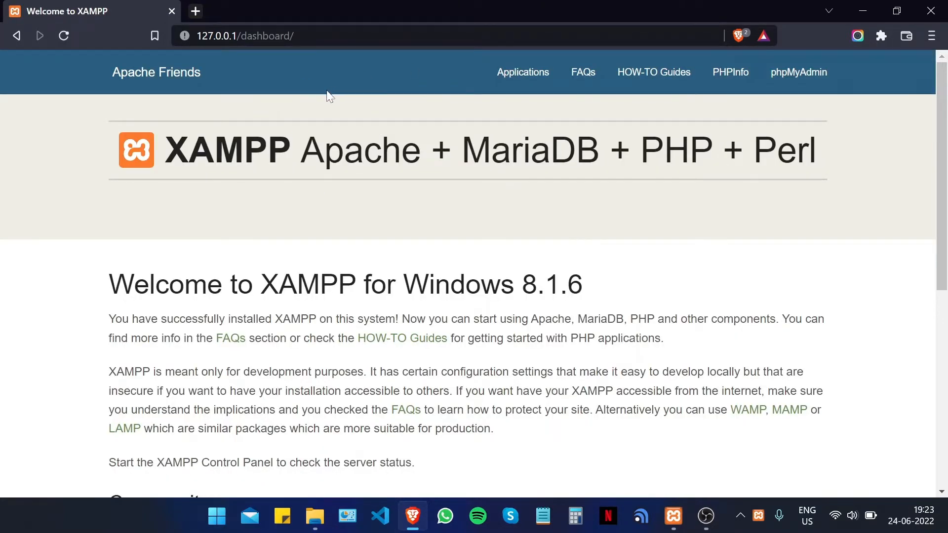
click(185, 36)
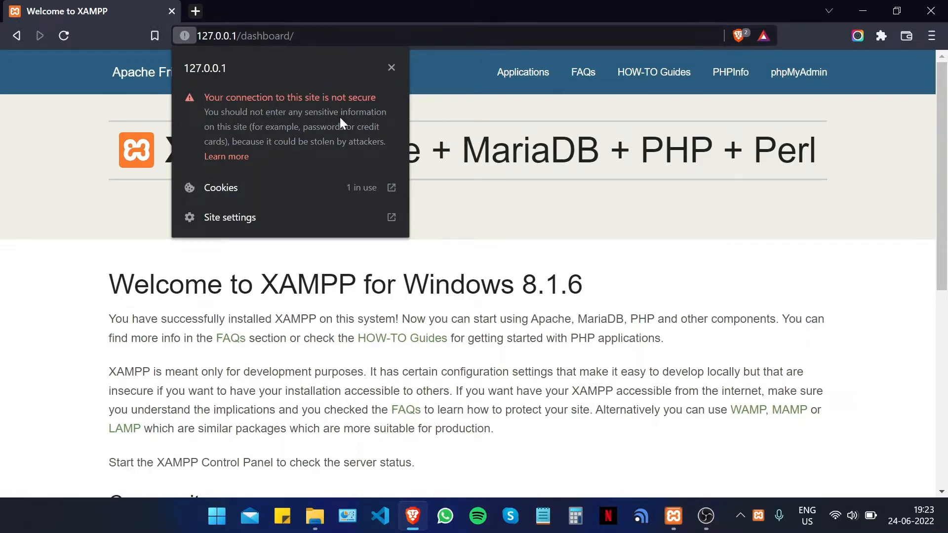
click(391, 68)
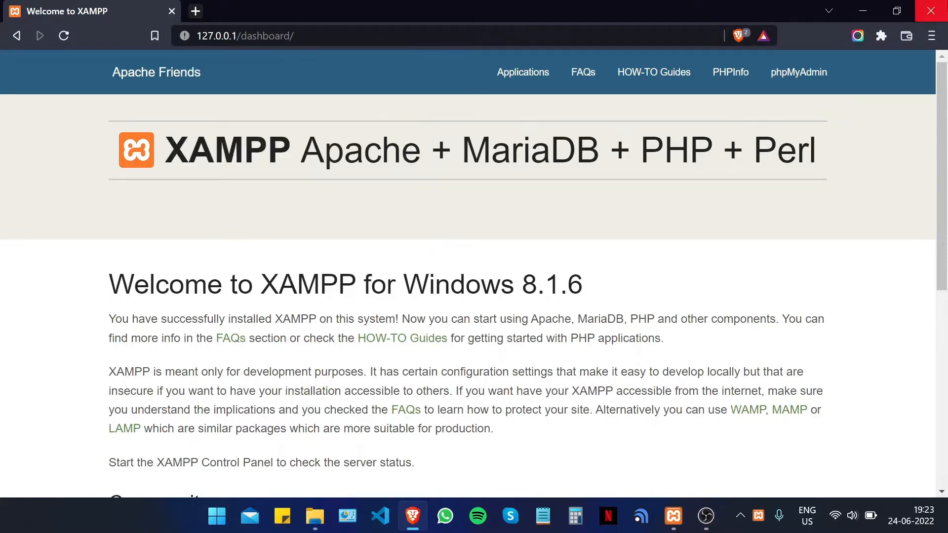
click(931, 11)
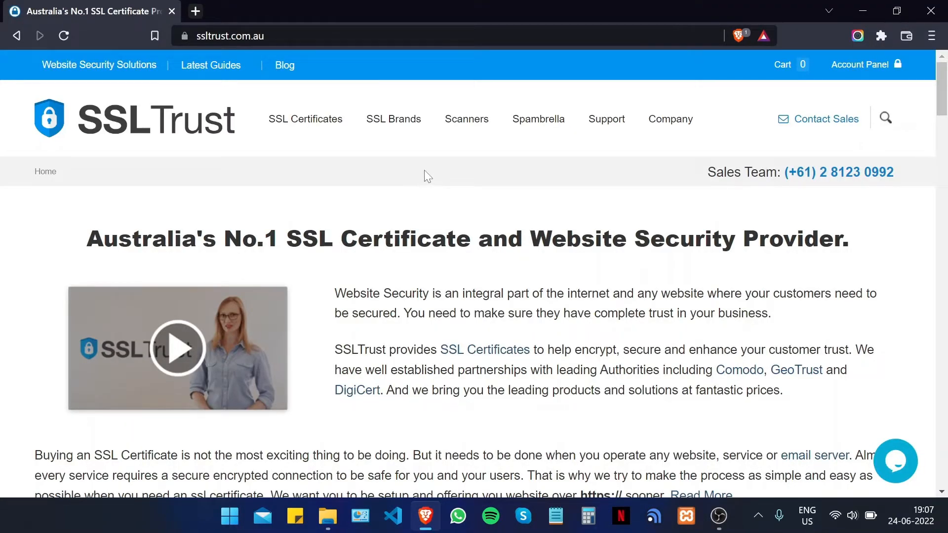
- Open SSLTrust's 'CSR and Key Generator' from the footer and scroll down to its Common Name form
scroll(433, 168, down, 15)
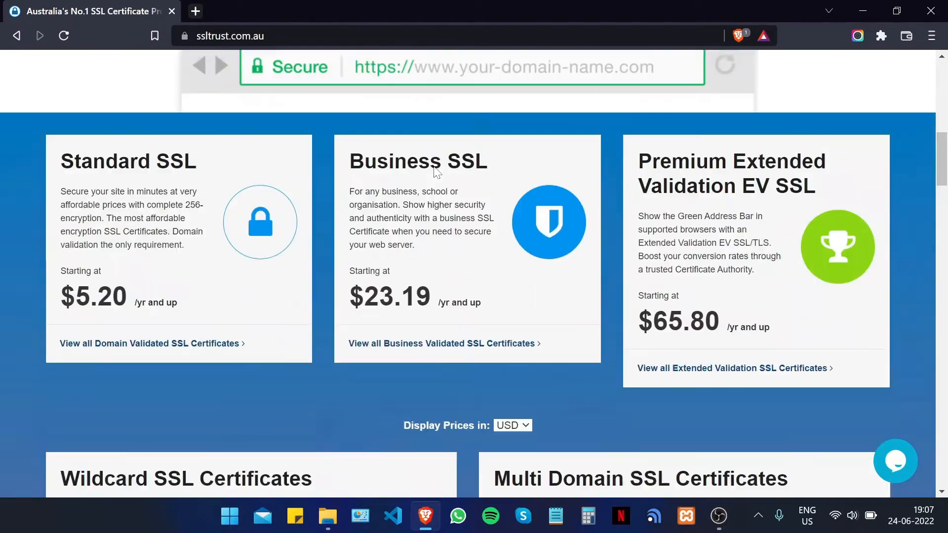
scroll(434, 171, down, 20)
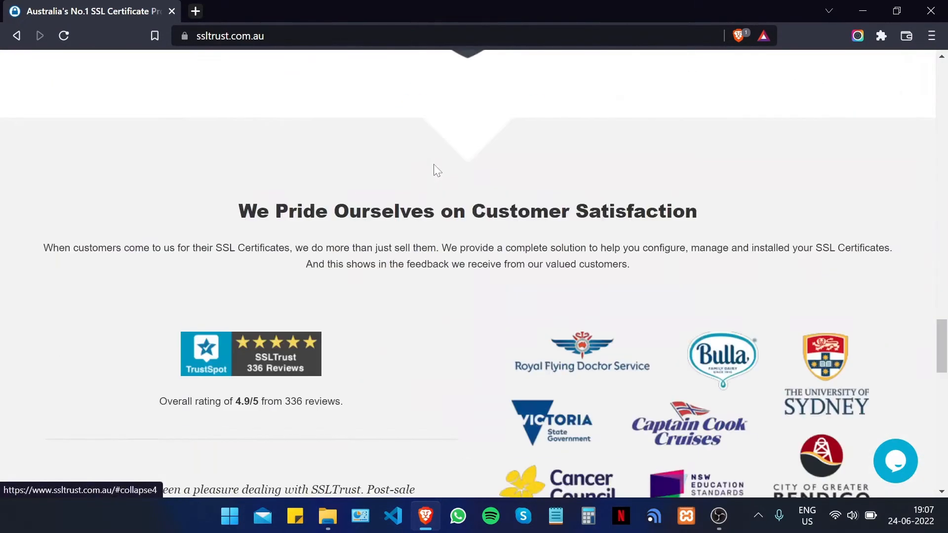
scroll(434, 173, down, 12)
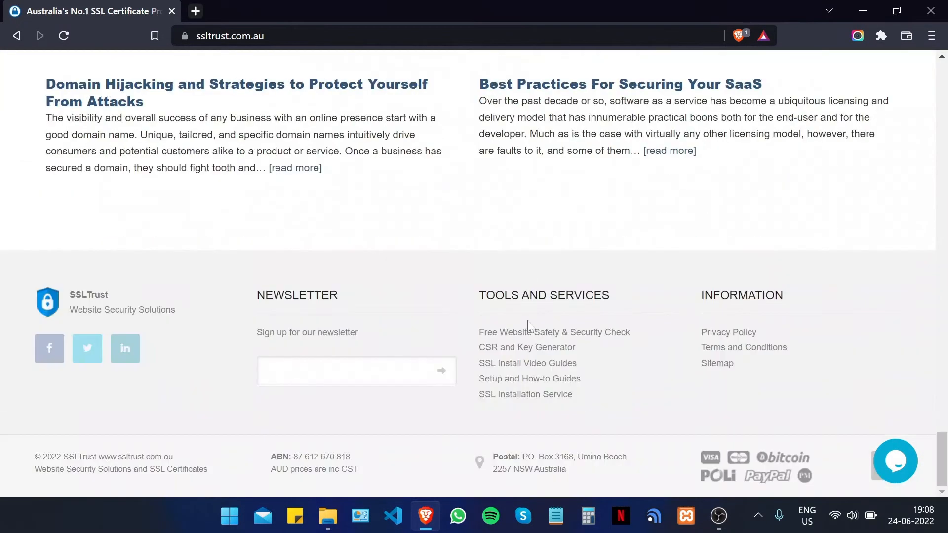
click(533, 352)
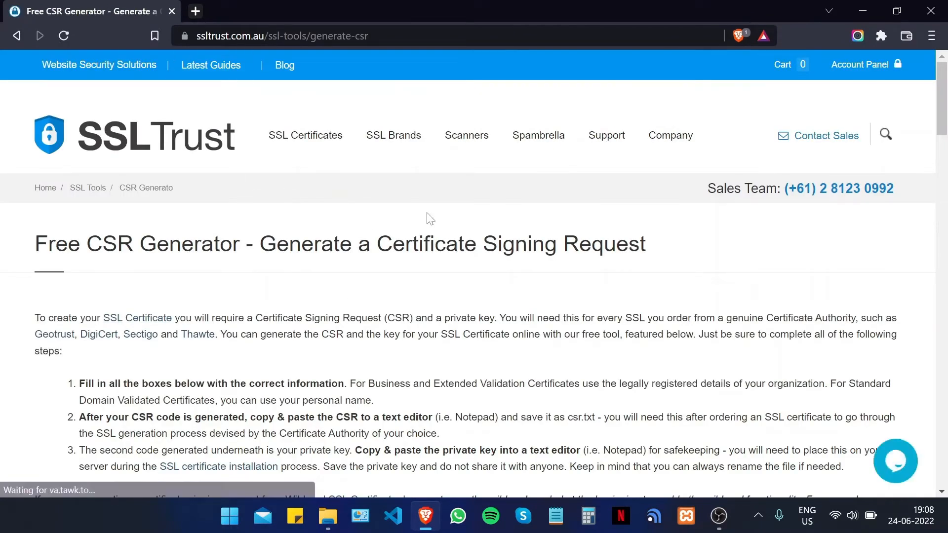
scroll(488, 195, down, 2)
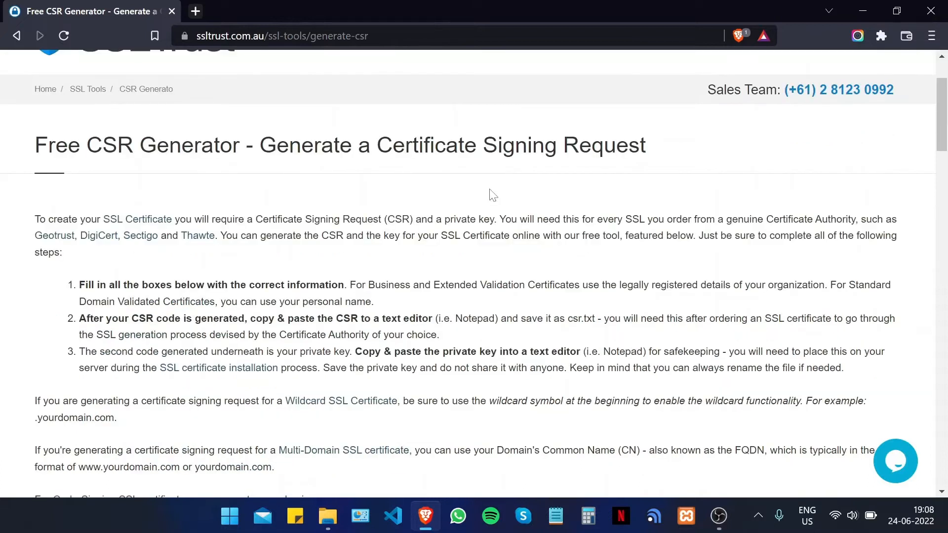
scroll(507, 165, down, 2)
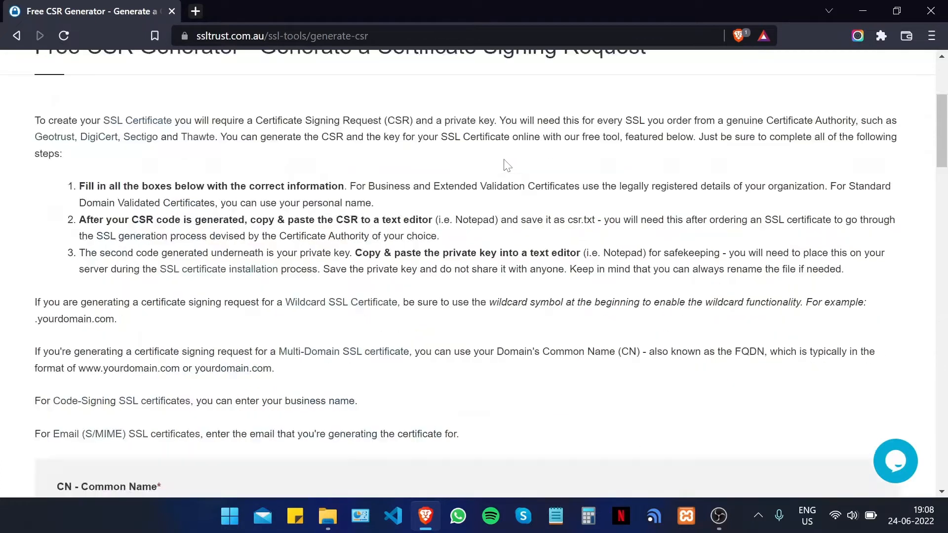
scroll(507, 166, up, 2)
scroll(506, 166, down, 2)
scroll(9, 279, down, 4)
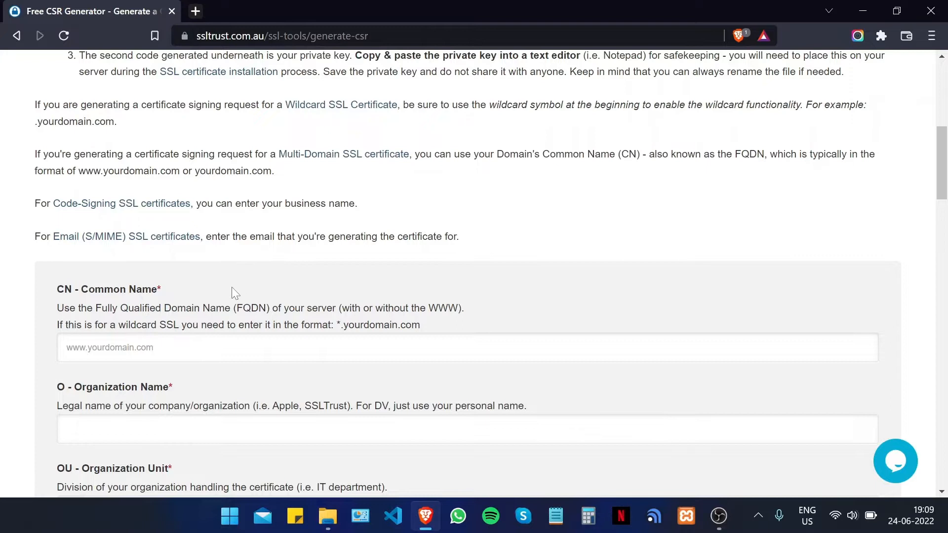
- Enter Common Name sslguides.com.au, Organization SSLTrust and Organization Unit IT
scroll(157, 289, down, 2)
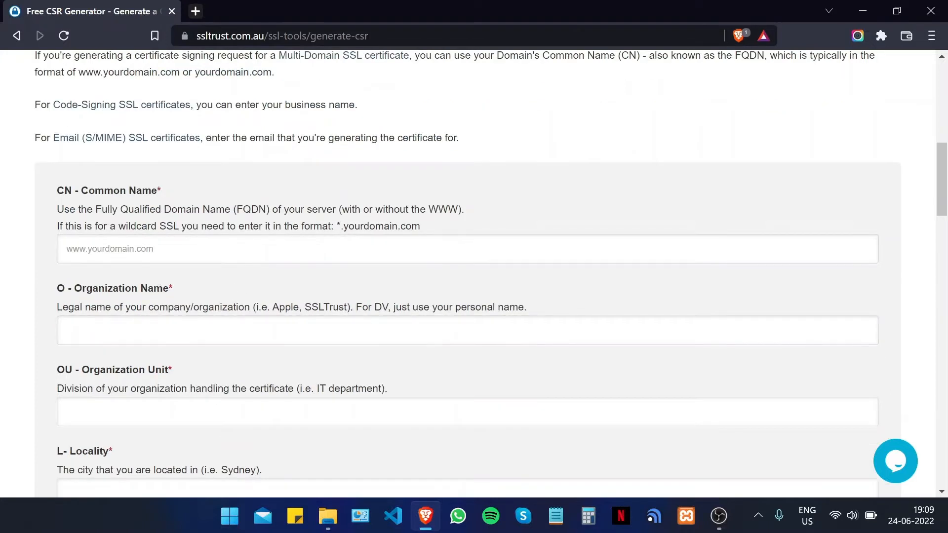
click(156, 250)
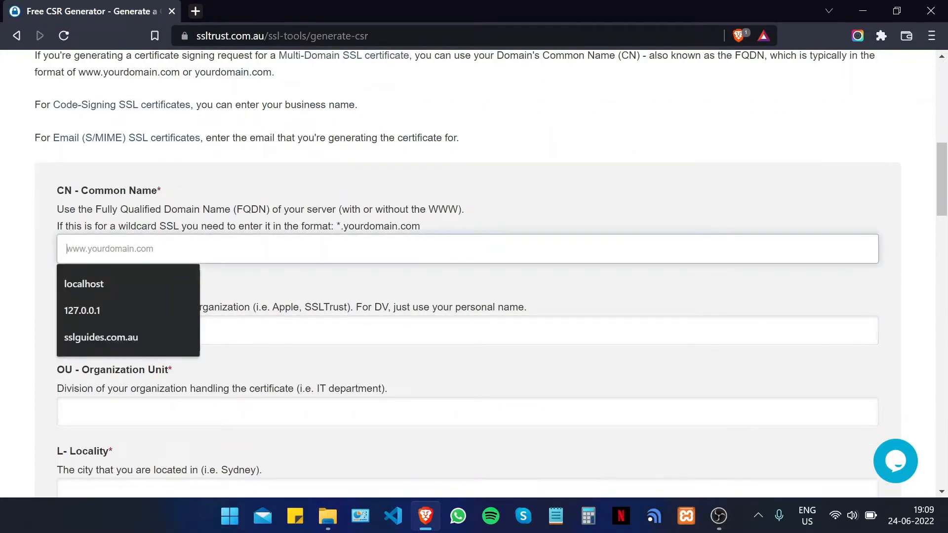
click(138, 336)
scroll(208, 296, down, 2)
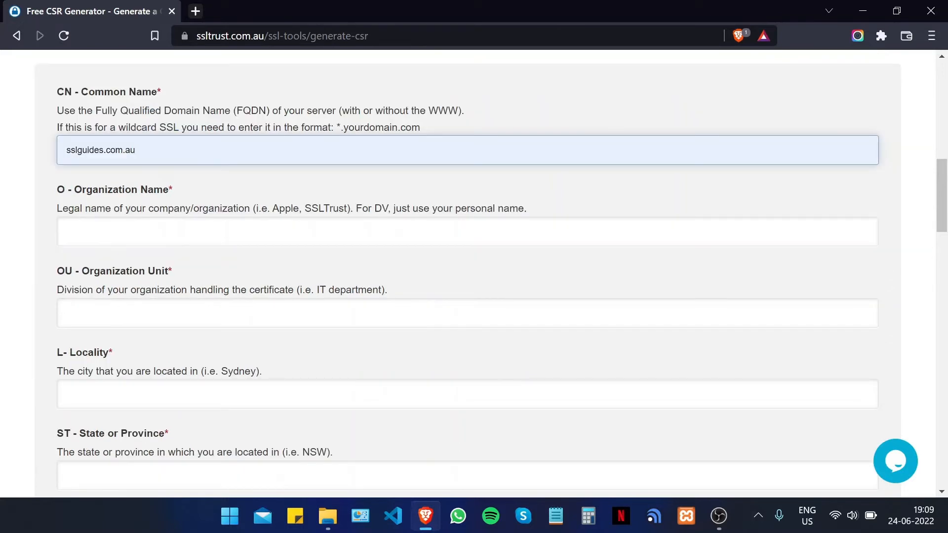
click(207, 232)
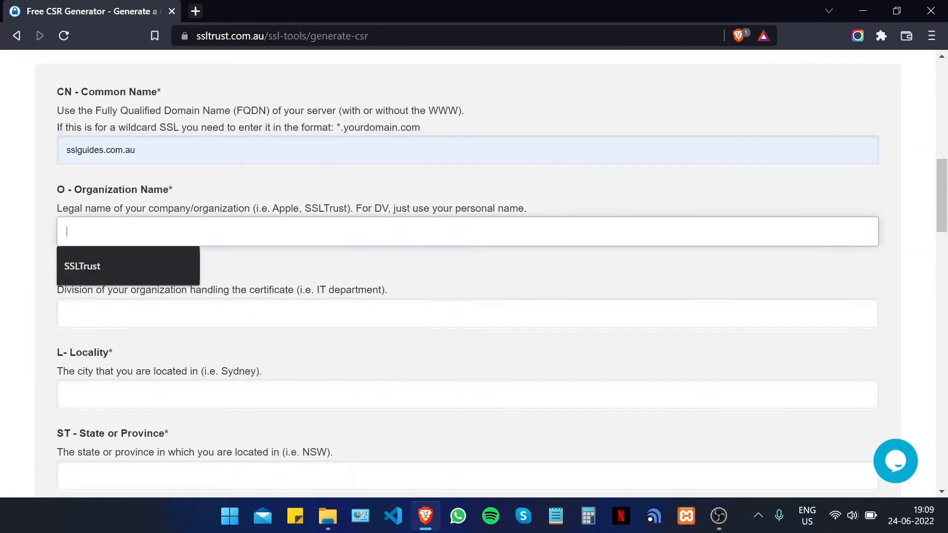
click(133, 261)
click(124, 312)
text(IT)
click(158, 347)
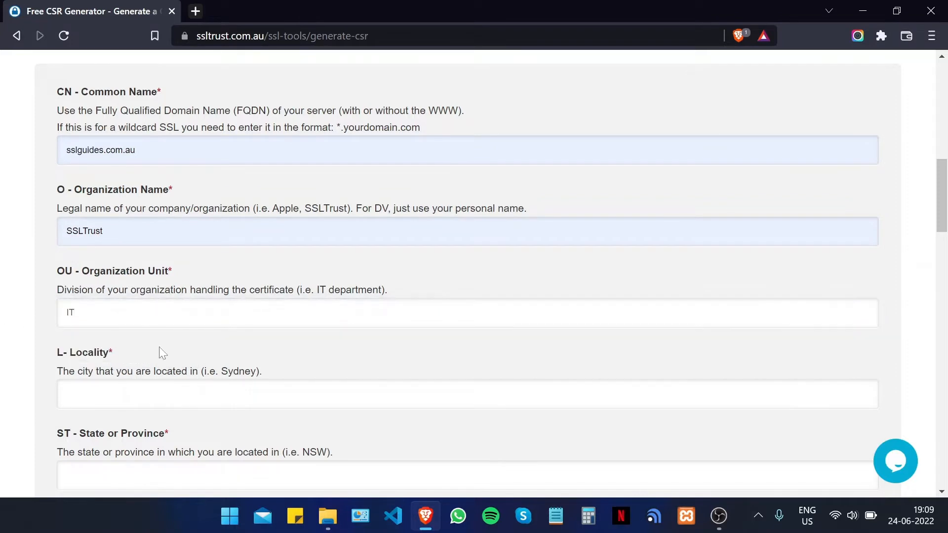
- Set Locality to Sydney, State to NSW and Country to Australia
scroll(159, 347, down, 4)
click(124, 196)
text(Sydney)
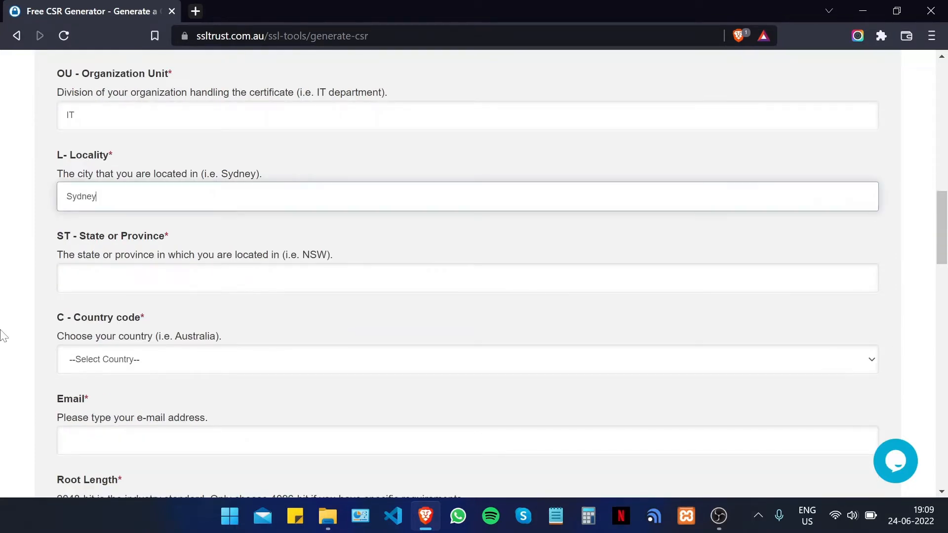
key(Tab)
text(NS)
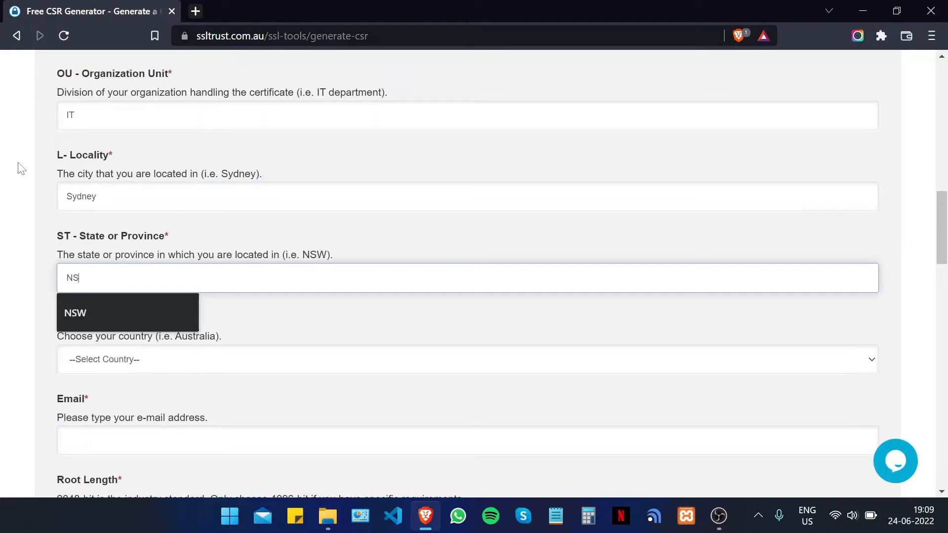
text(W)
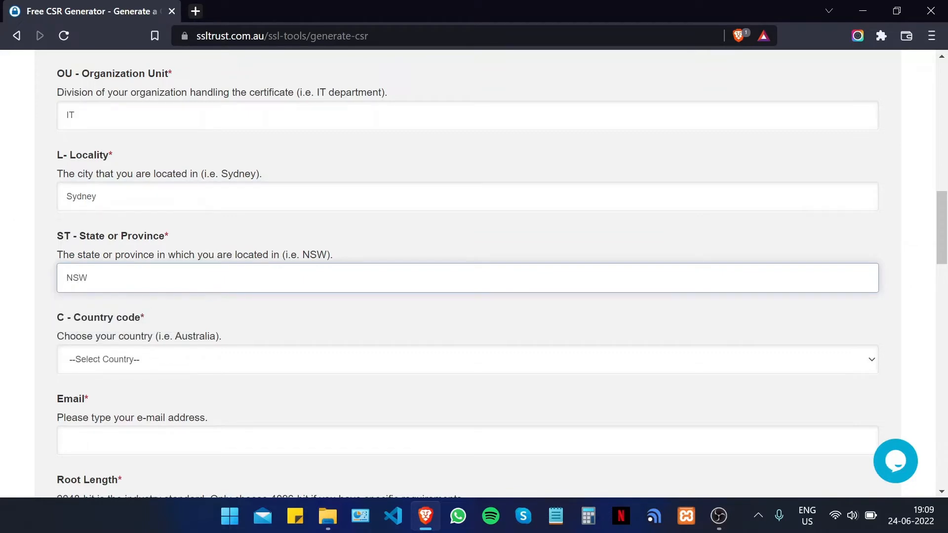
scroll(109, 286, down, 2)
click(110, 266)
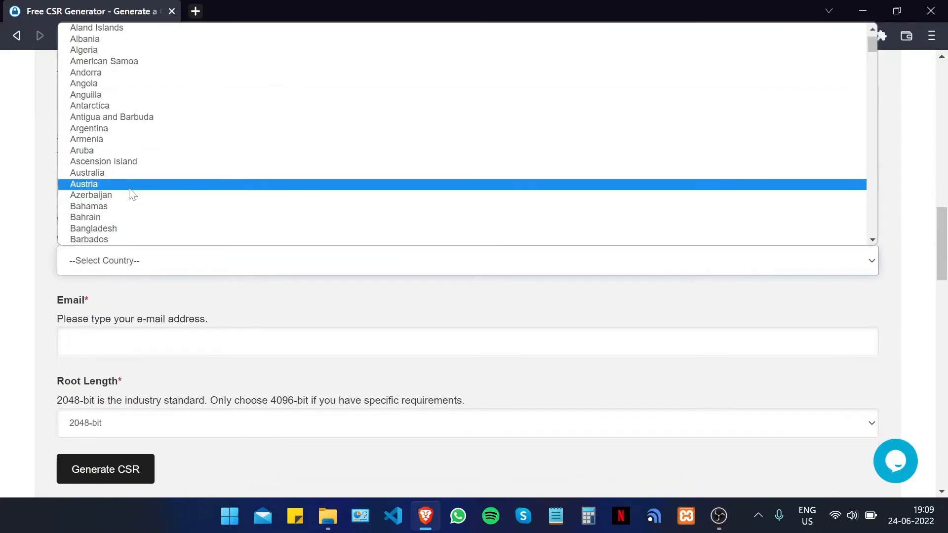
click(126, 172)
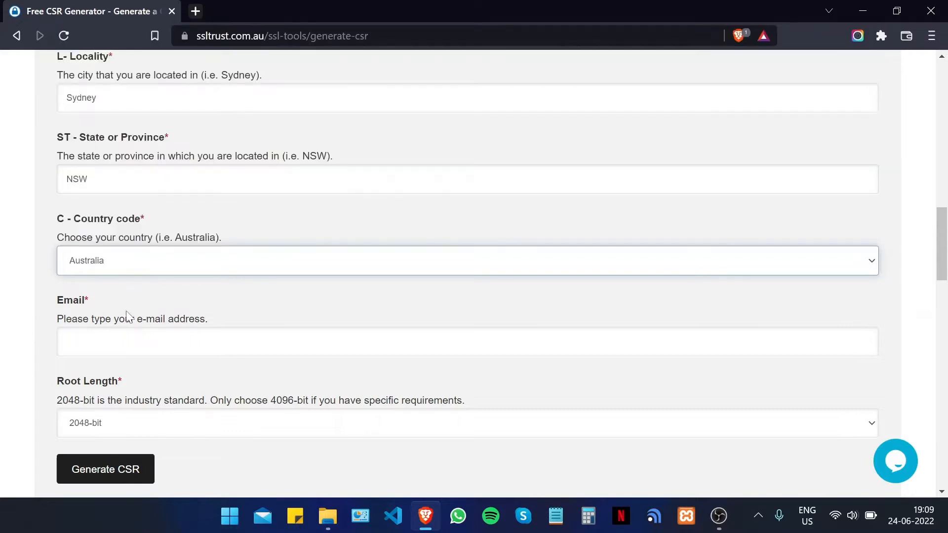
- Fill in the contact e-mail address, correcting a typo, keeping 2048-bit key length
click(127, 342)
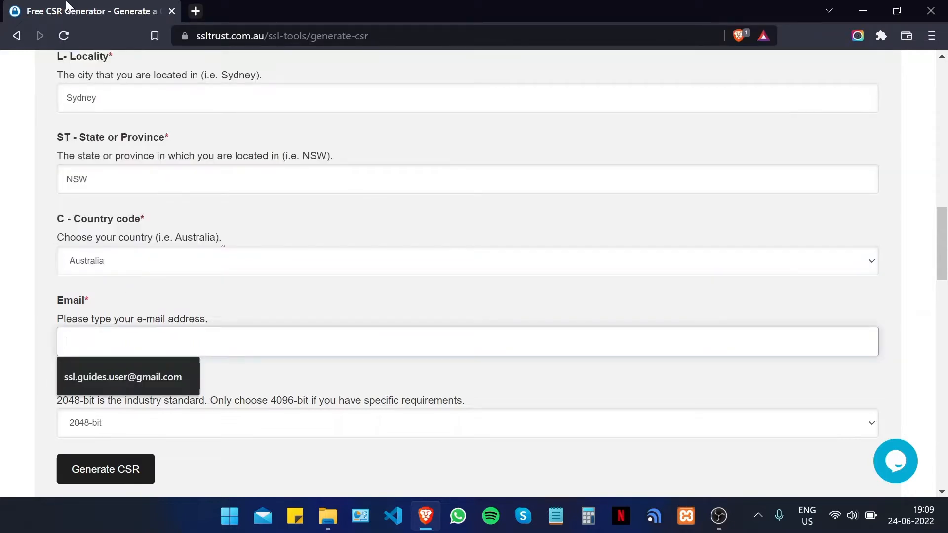
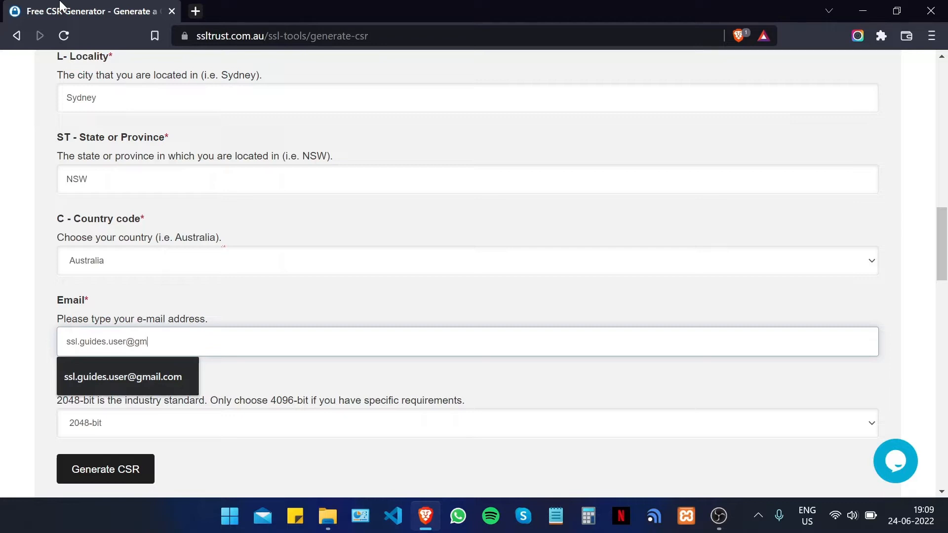
scroll(212, 286, down, 4)
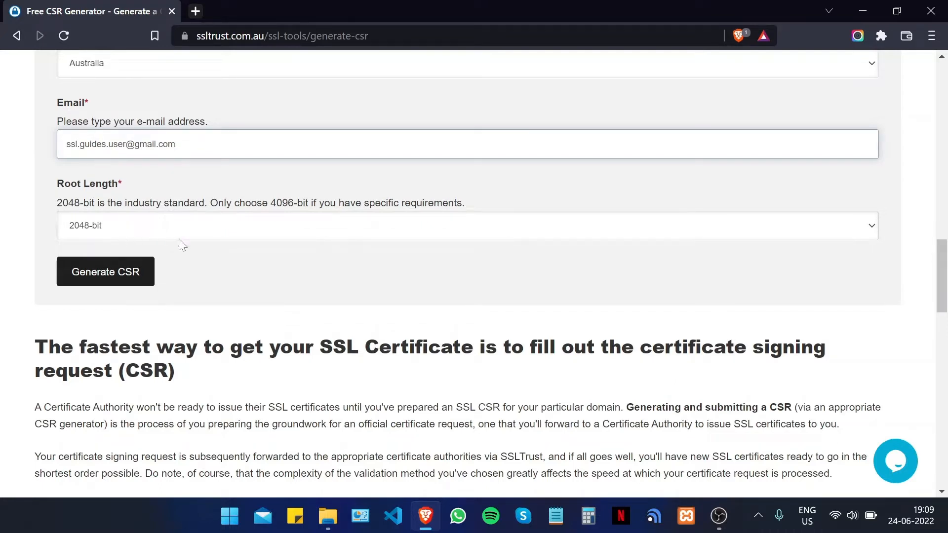
- Generate the private key and CSR from the filled form
click(117, 288)
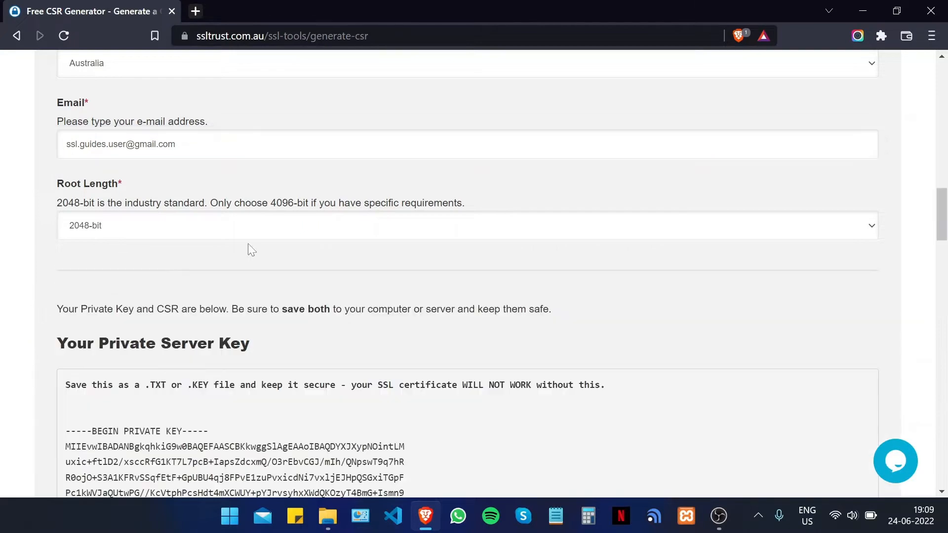
scroll(313, 213, down, 8)
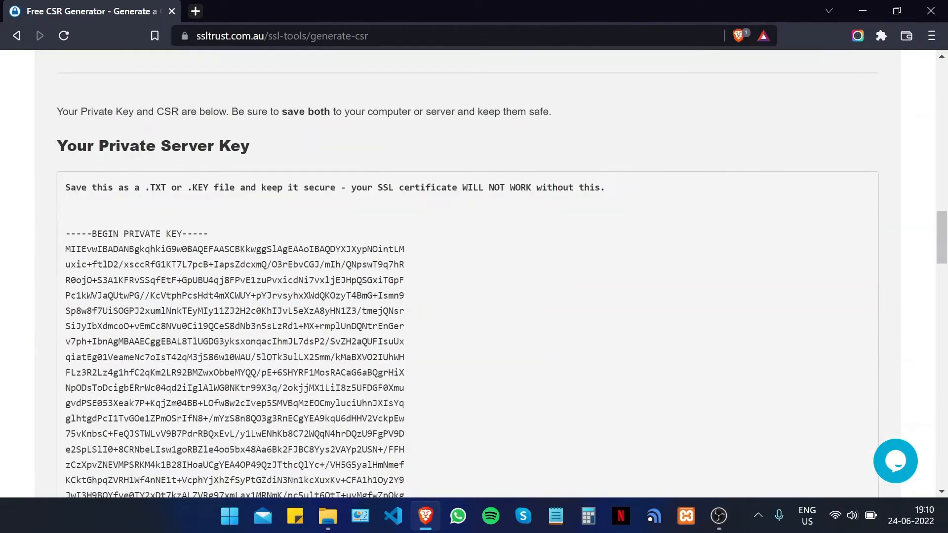
scroll(322, 218, up, 4)
scroll(321, 218, down, 17)
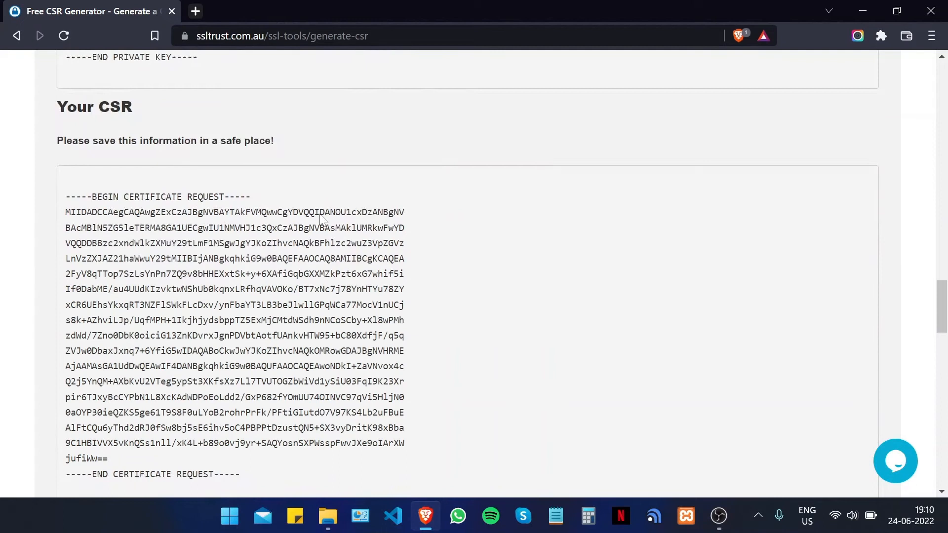
scroll(321, 219, up, 15)
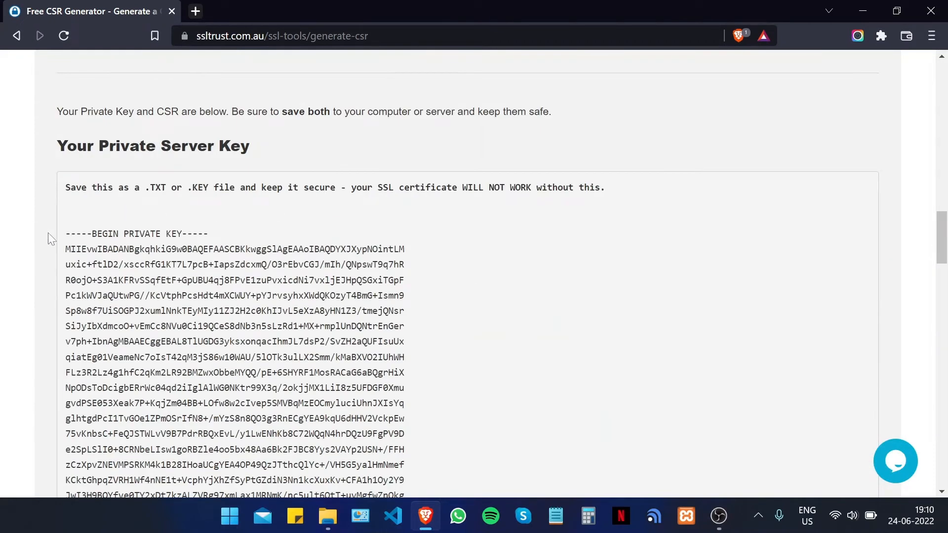
- Select and copy the entire generated private key block, then minimize Brave
drag(66, 233, 207, 454)
scroll(207, 276, down, 4)
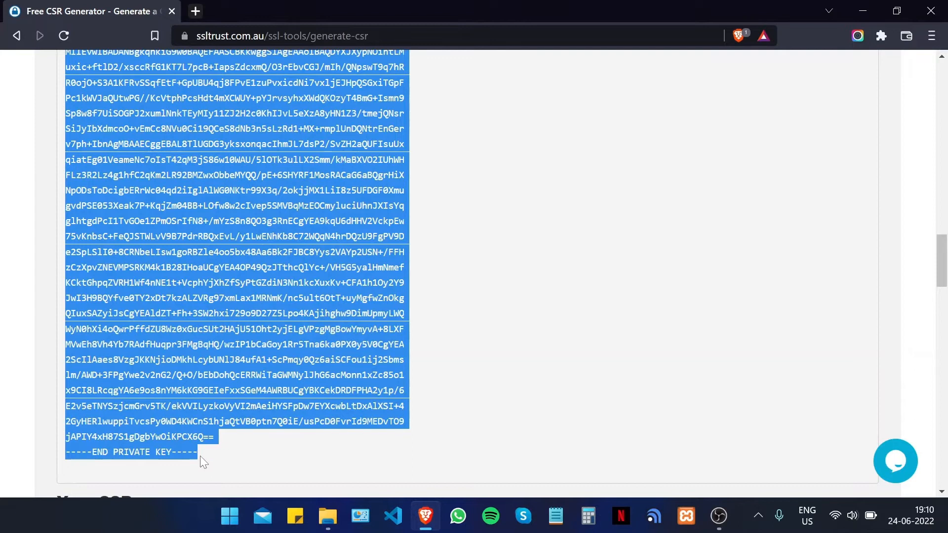
right_click(121, 244)
click(141, 259)
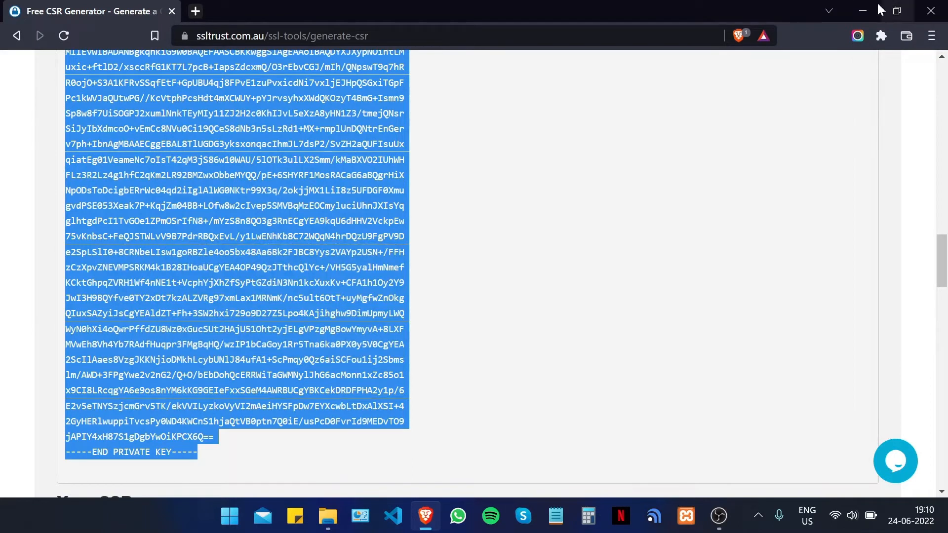
click(862, 10)
- Create a New Text Document on the desktop, open it in Notepad and paste the private key
click(860, 11)
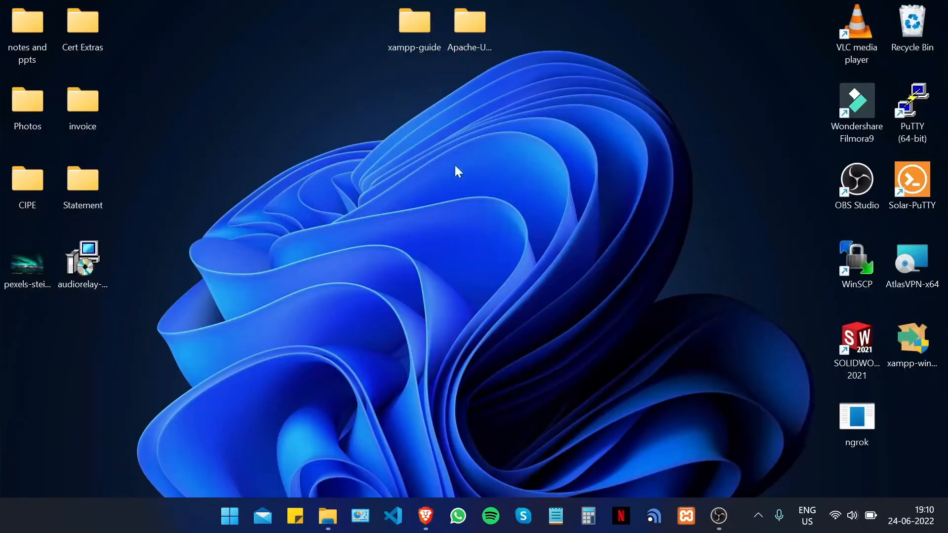
right_click(320, 178)
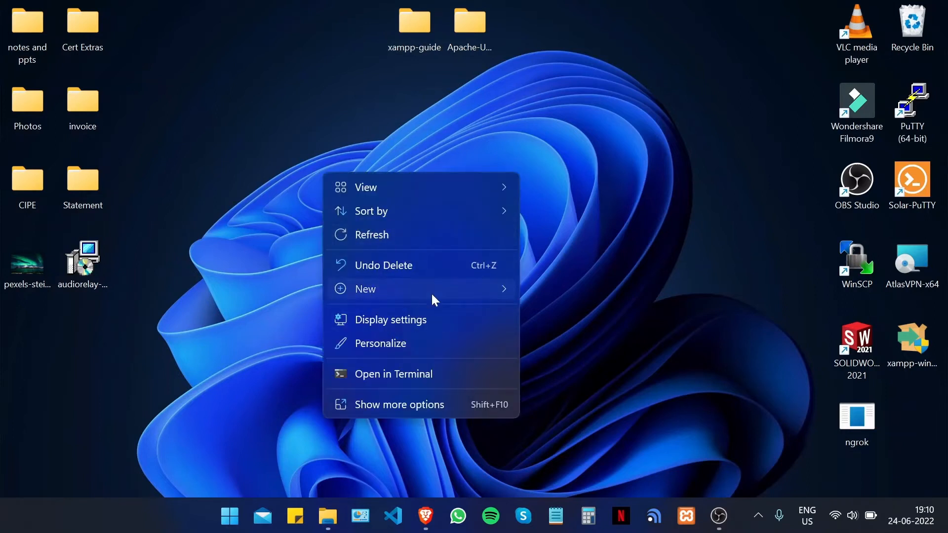
mouse_move(432, 292)
click(576, 269)
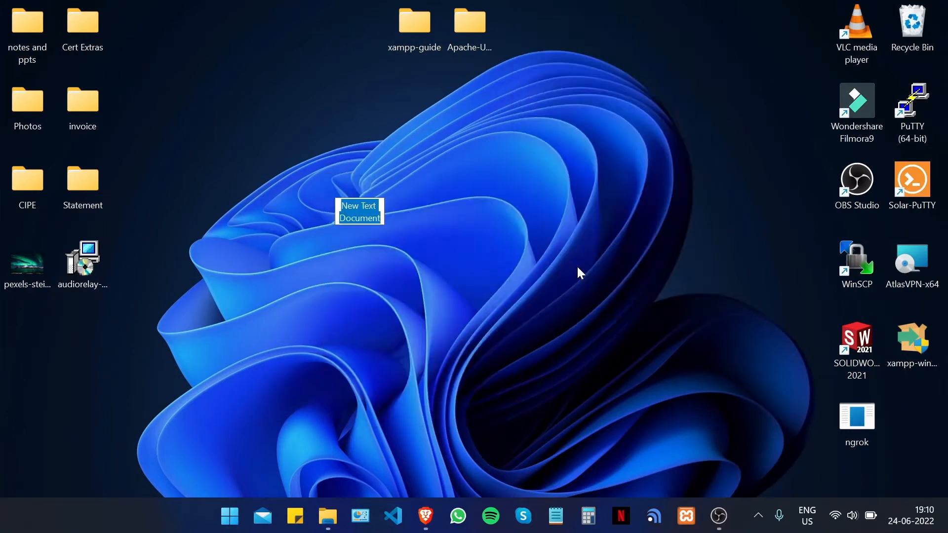
click(349, 178)
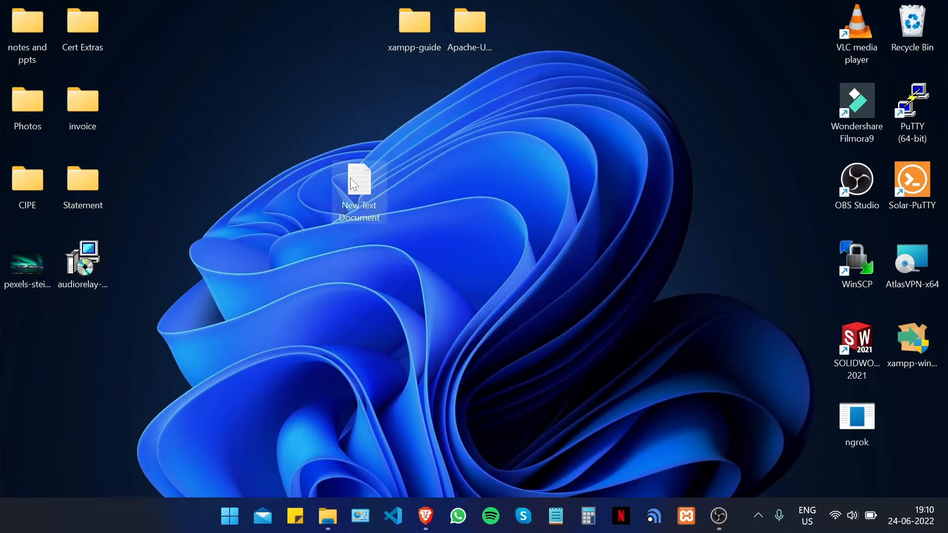
double_click(351, 193)
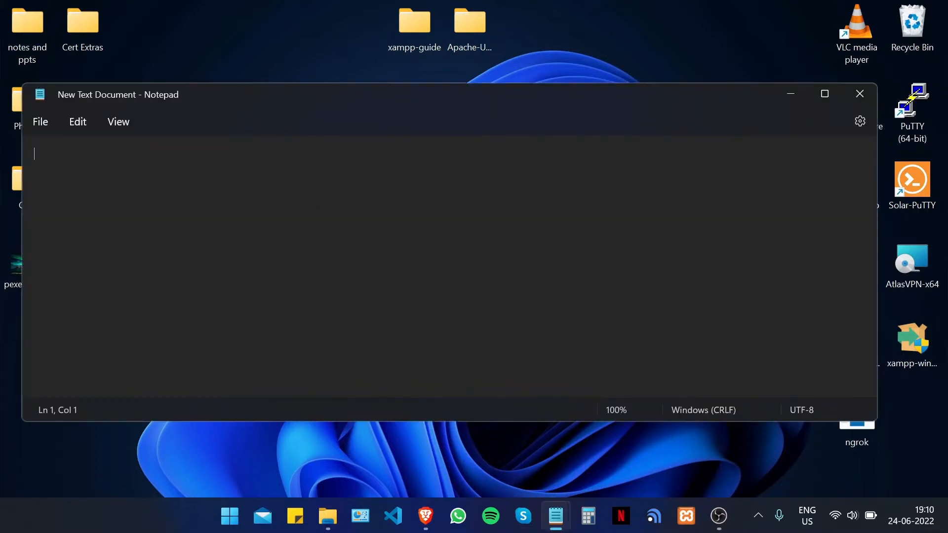
right_click(247, 177)
click(306, 277)
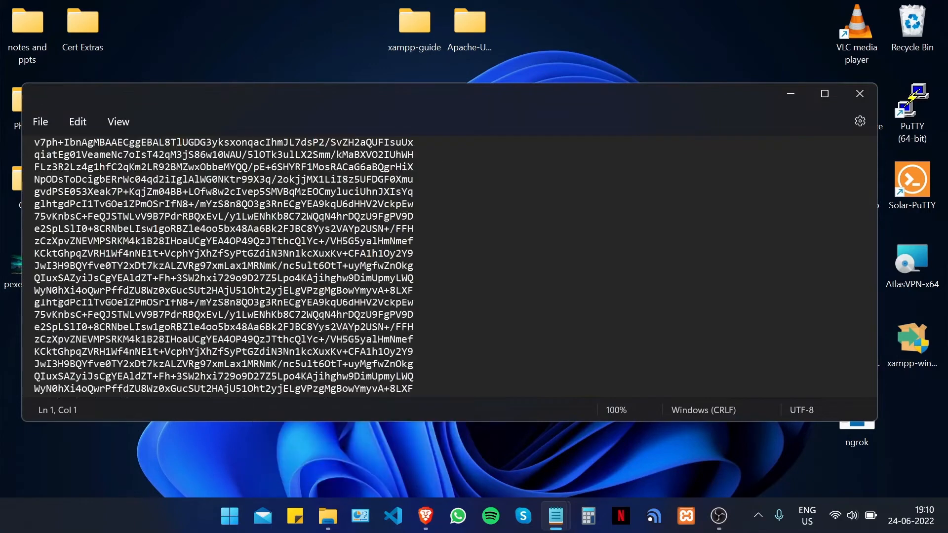
- Save the document as private.key with file type All files, then close it
click(55, 126)
click(106, 246)
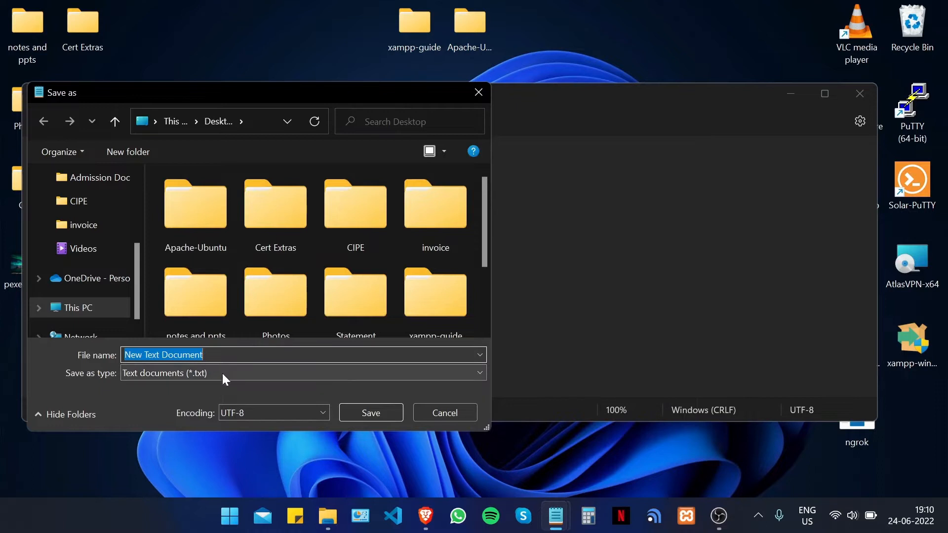
click(223, 374)
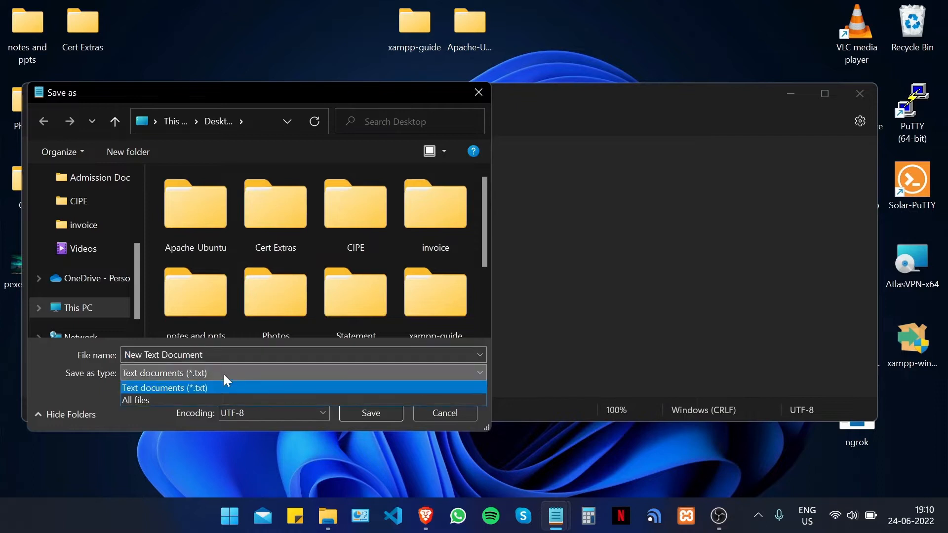
click(205, 399)
key(shift+Tab)
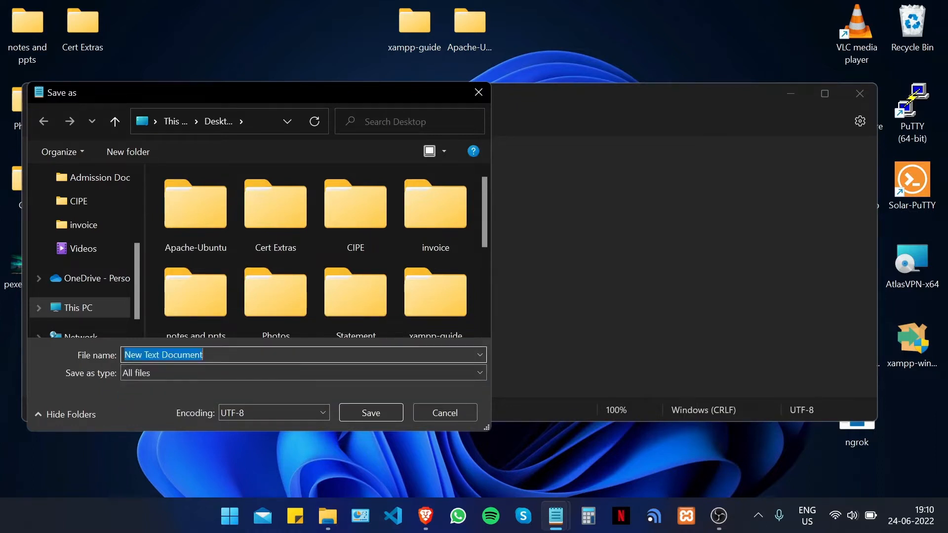
text(p)
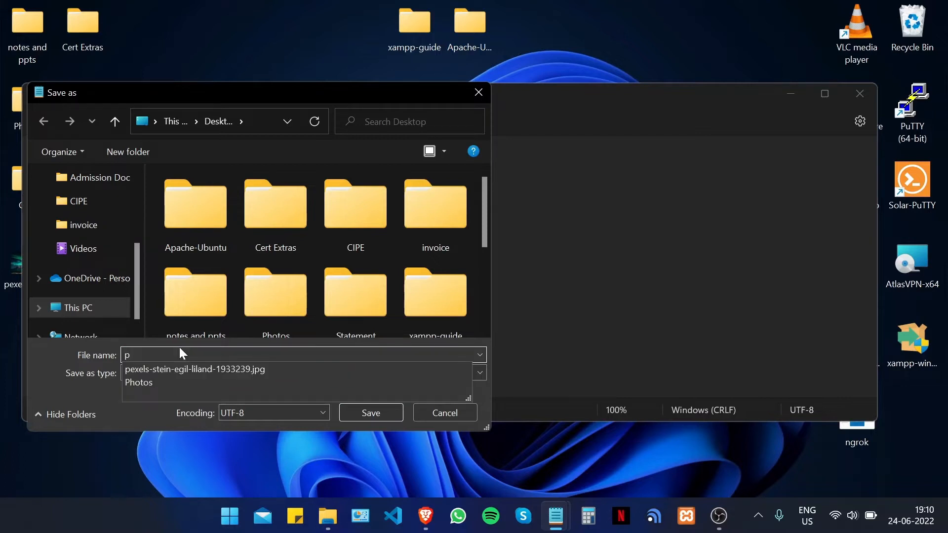
text(rivate.key)
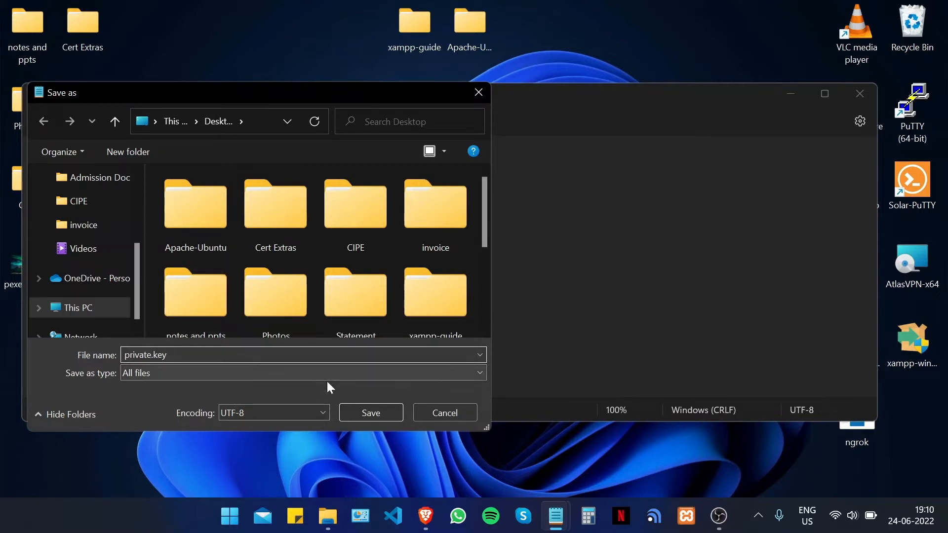
click(369, 413)
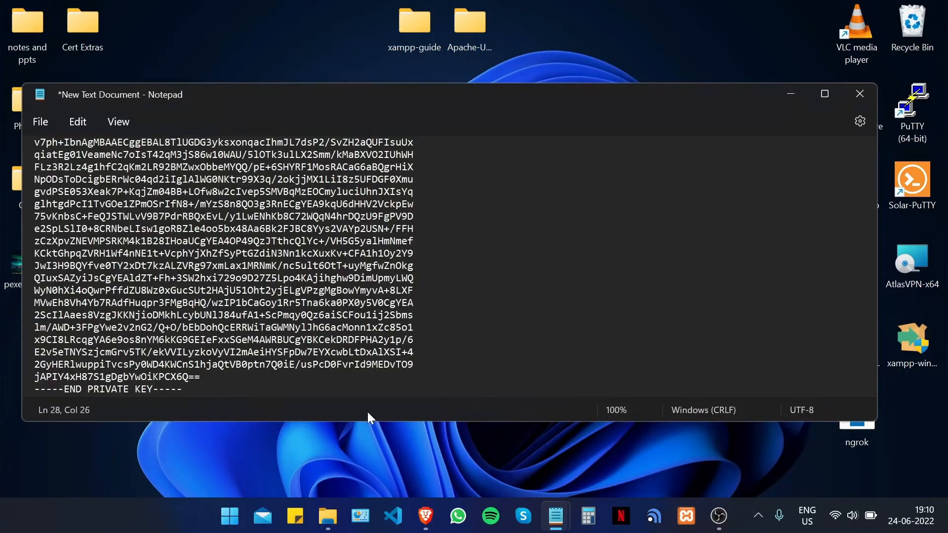
click(859, 94)
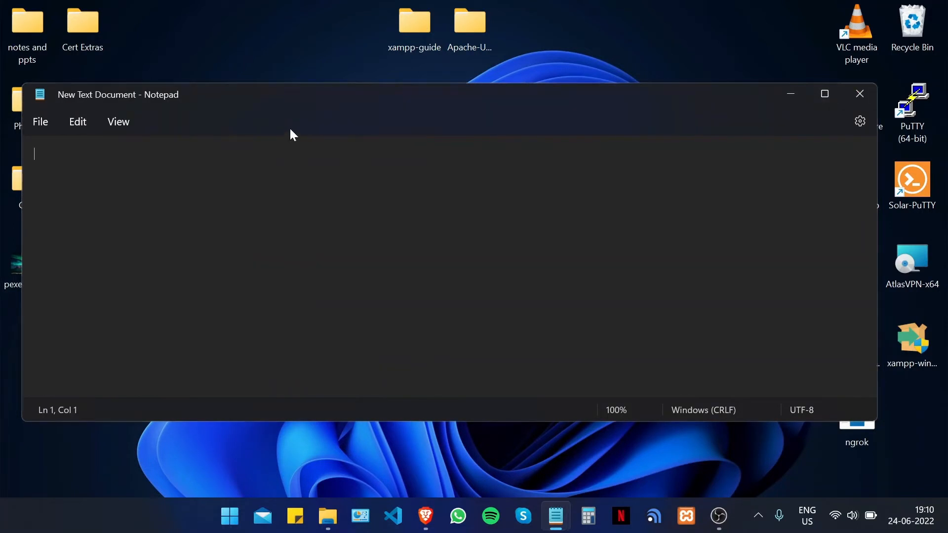
- Close the empty Notepad window and copy the generated CSR text from the SSLTrust page
click(860, 93)
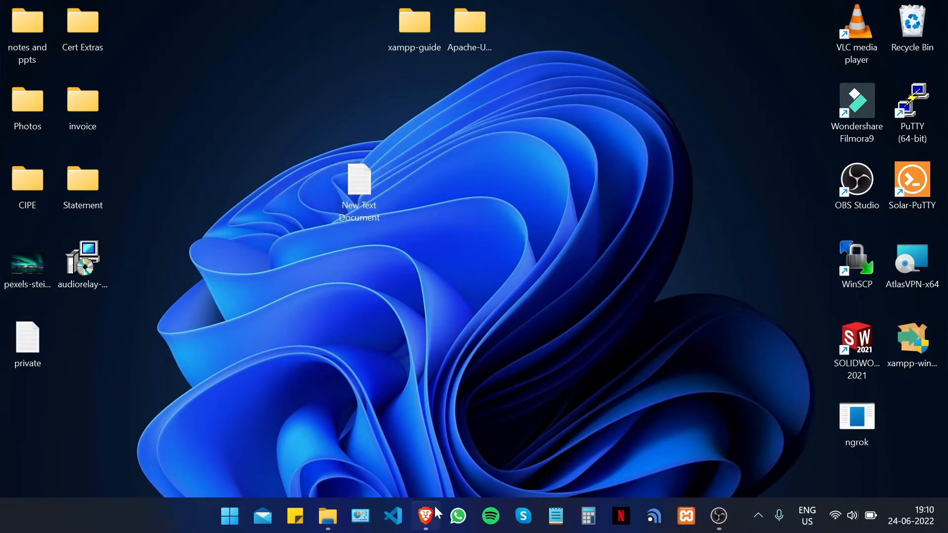
click(425, 515)
scroll(474, 272, down, 8)
drag(69, 196, 167, 258)
drag(66, 192, 242, 277)
scroll(244, 286, down, 4)
right_click(218, 185)
click(252, 200)
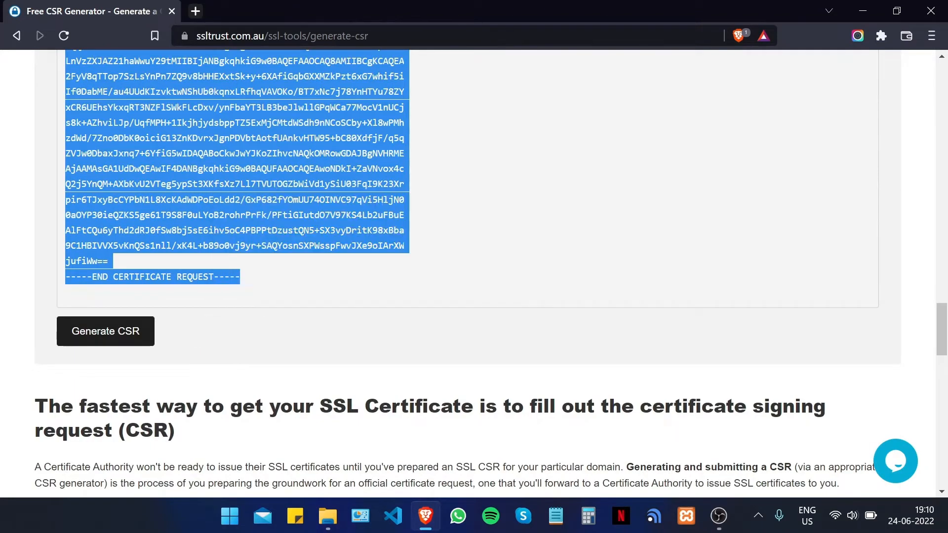
click(862, 11)
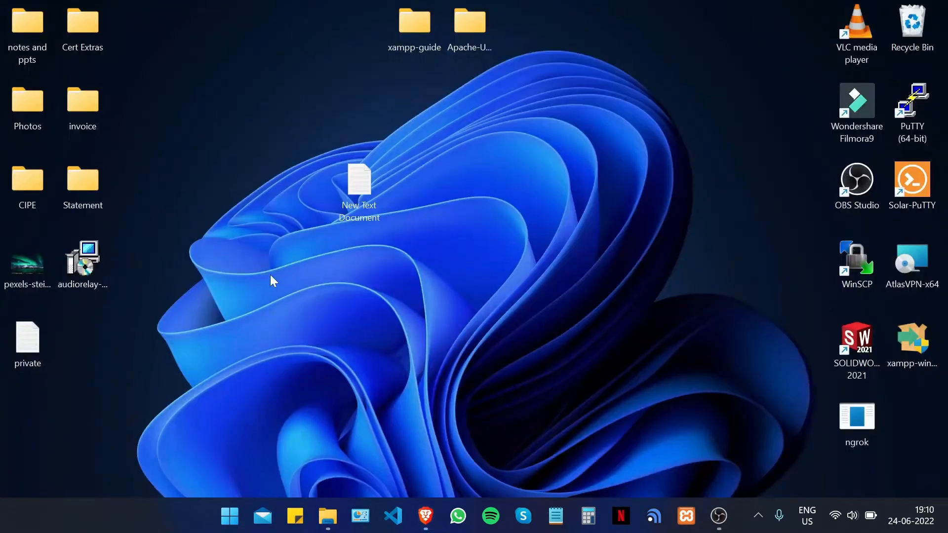
- Paste the CSR into New Text Document, save it as csr on the Desktop, close it and refresh
double_click(365, 191)
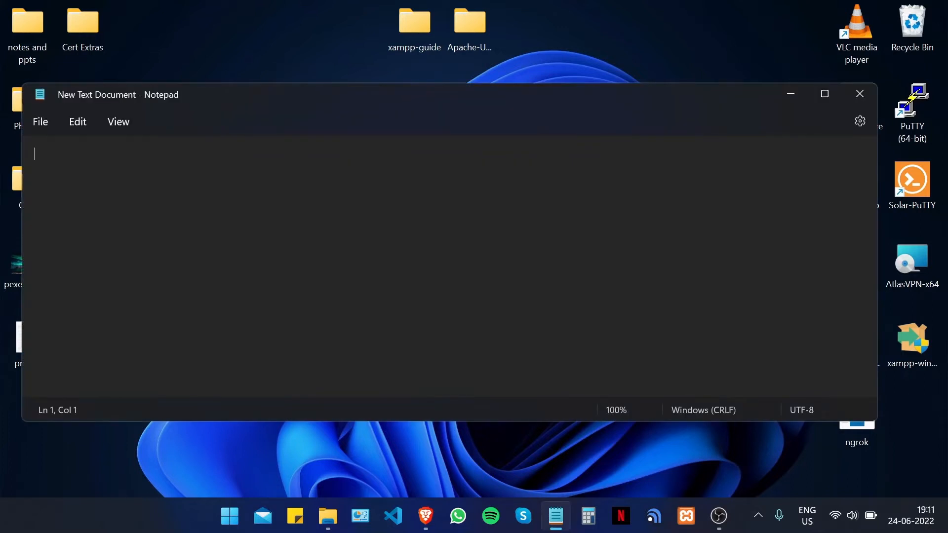
right_click(206, 207)
click(254, 101)
click(40, 123)
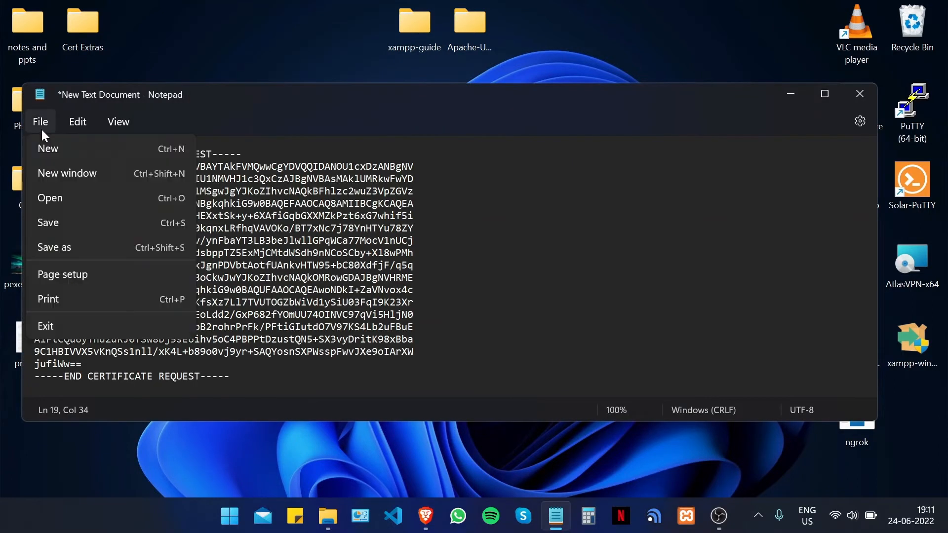
click(100, 247)
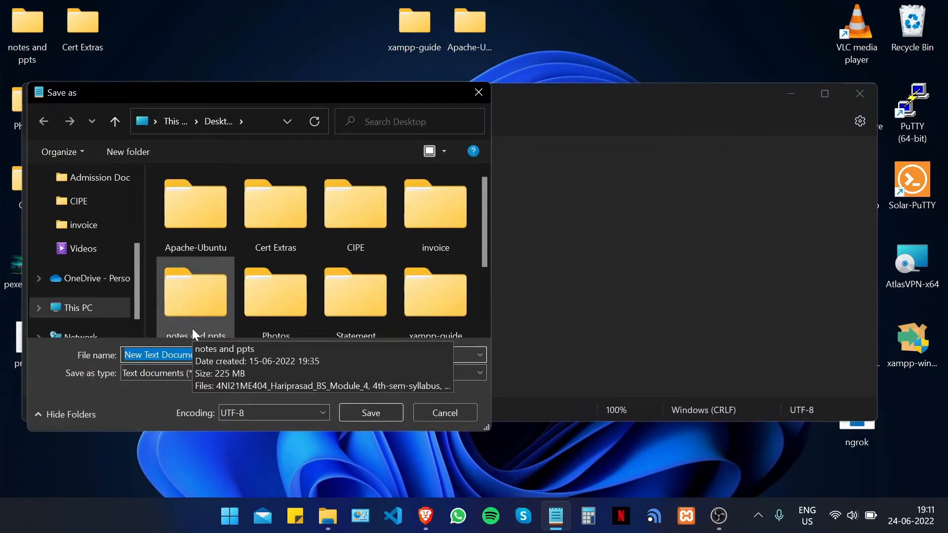
text(csr)
scroll(62, 243, up, 3)
click(74, 208)
click(371, 413)
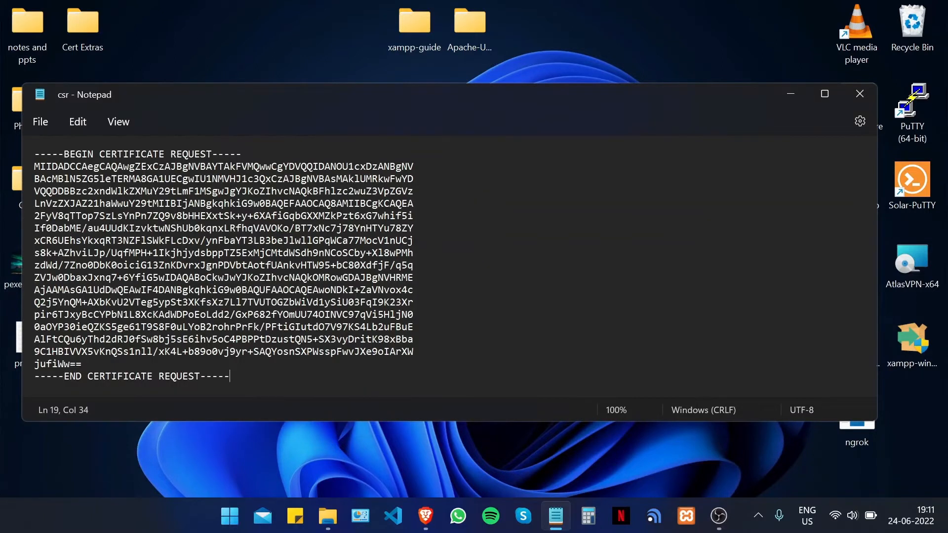
click(859, 93)
key(F5)
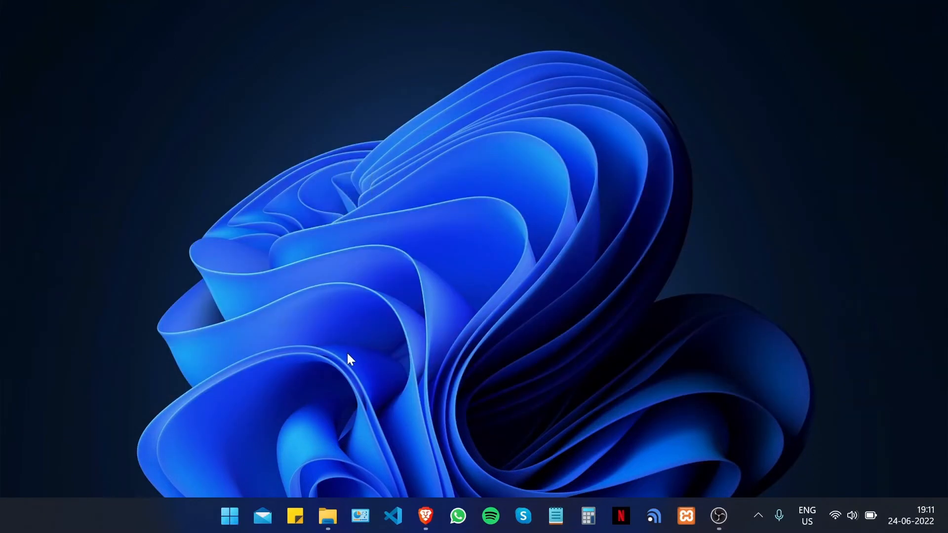
- Restore Brave, scroll over the generated CSR, and go back to the SSLTrust home page with Alt+Left
click(425, 516)
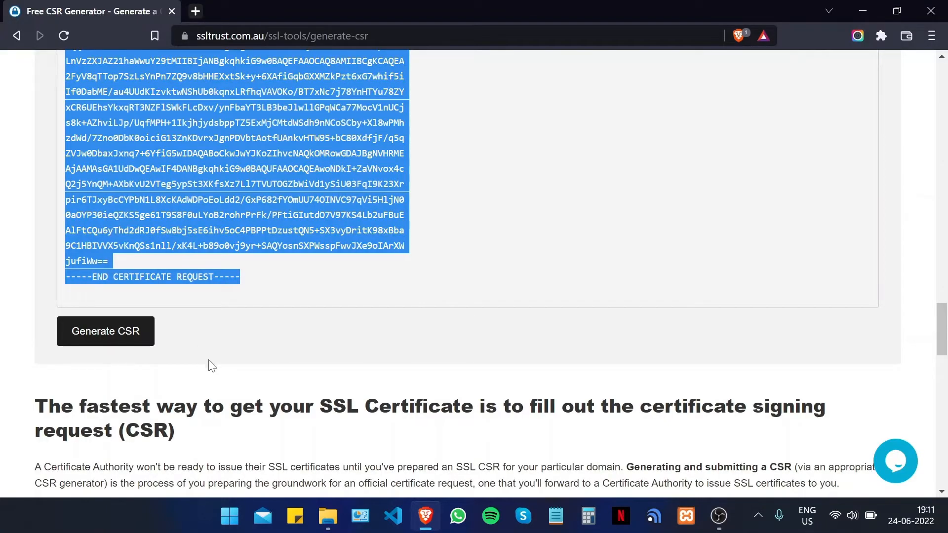
scroll(420, 328, up, 2)
scroll(429, 327, up, 6)
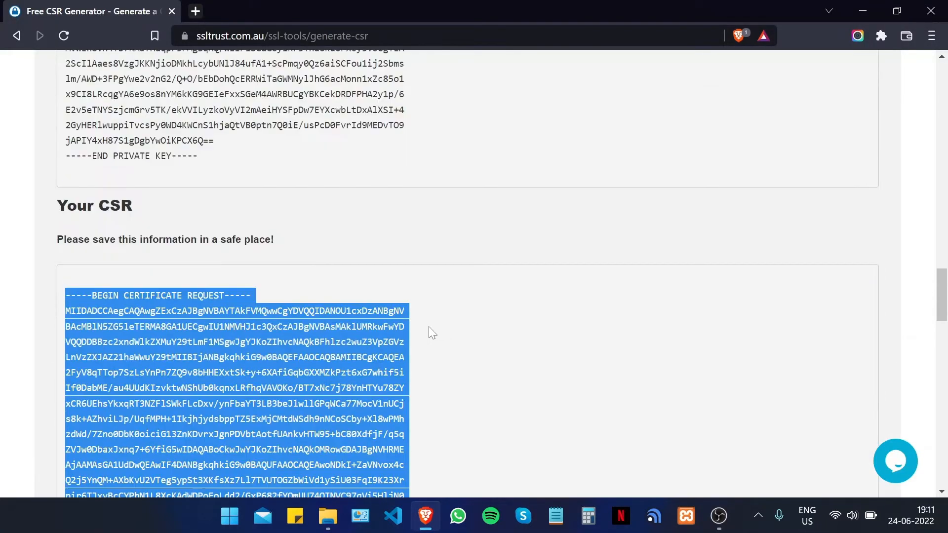
scroll(429, 327, down, 6)
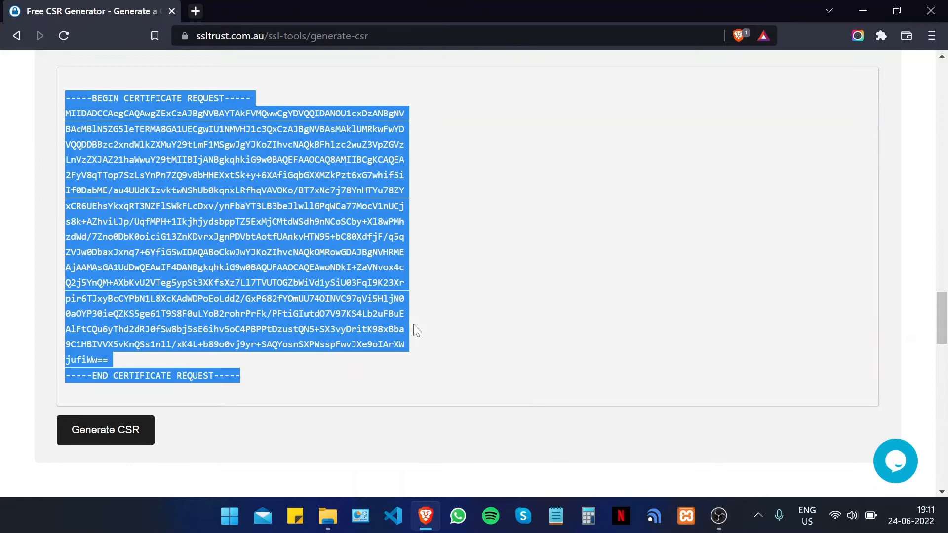
key(alt+Left)
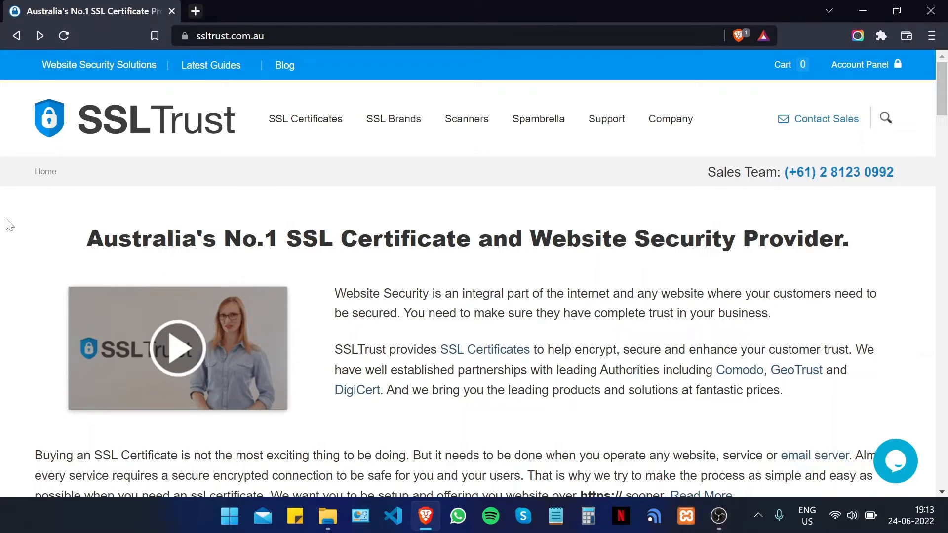
scroll(466, 229, down, 5)
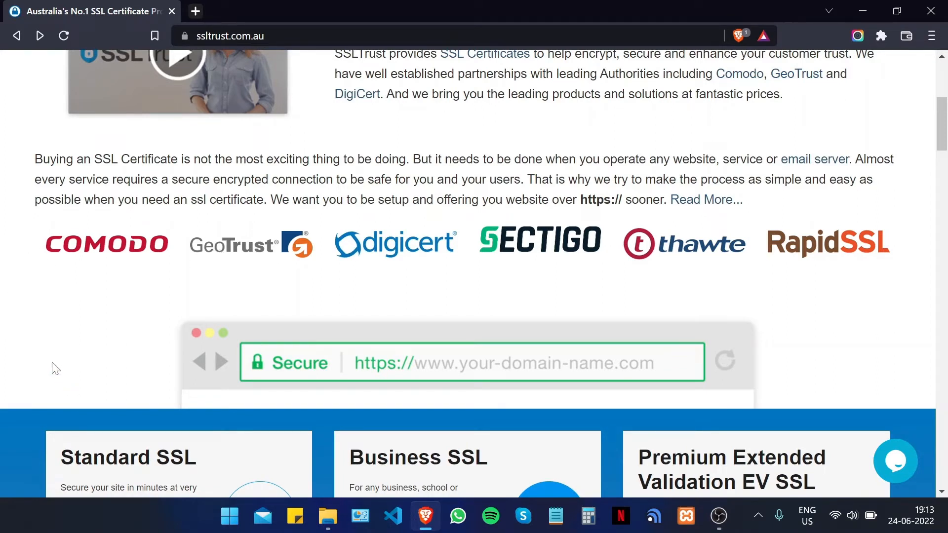
scroll(177, 276, down, 7)
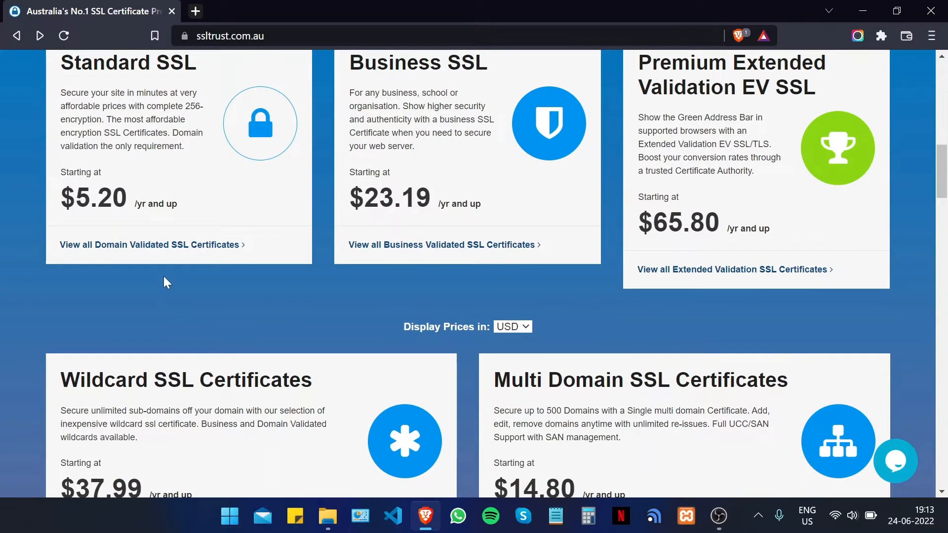
scroll(197, 270, up, 2)
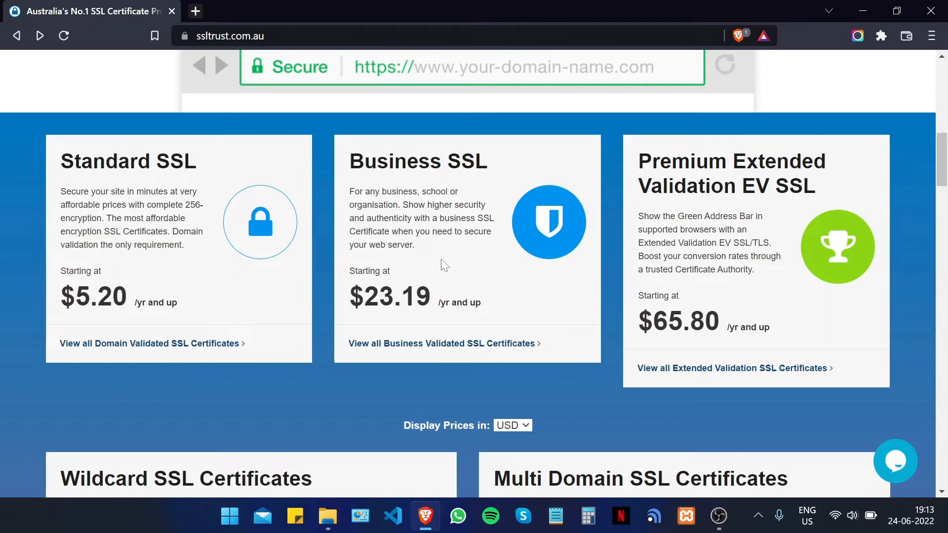
scroll(506, 253, down, 2)
scroll(508, 250, up, 2)
scroll(693, 271, down, 2)
scroll(484, 296, down, 2)
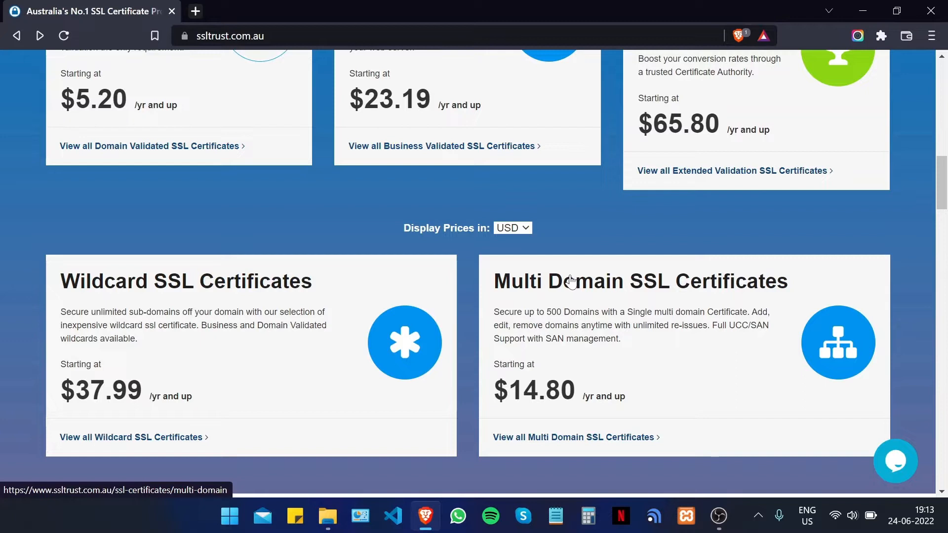
scroll(511, 367, up, 4)
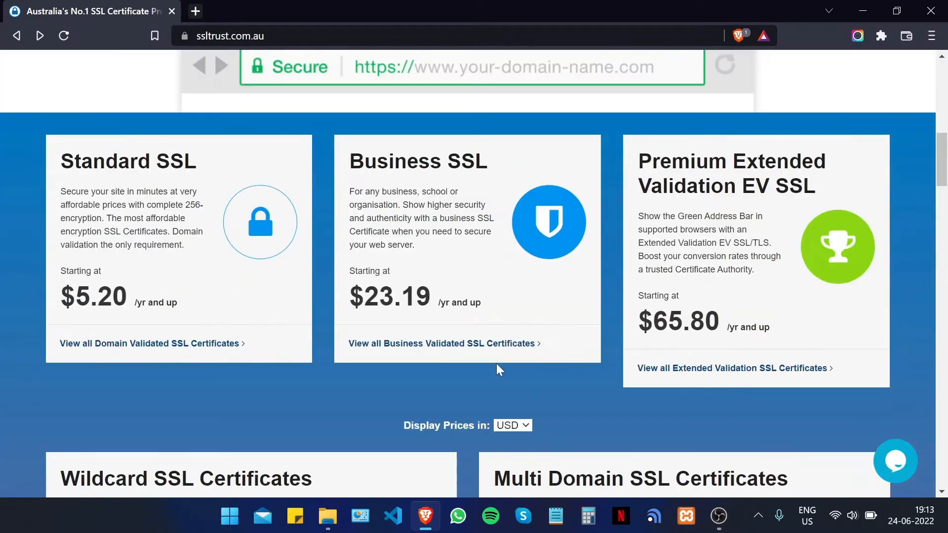
scroll(501, 370, up, 8)
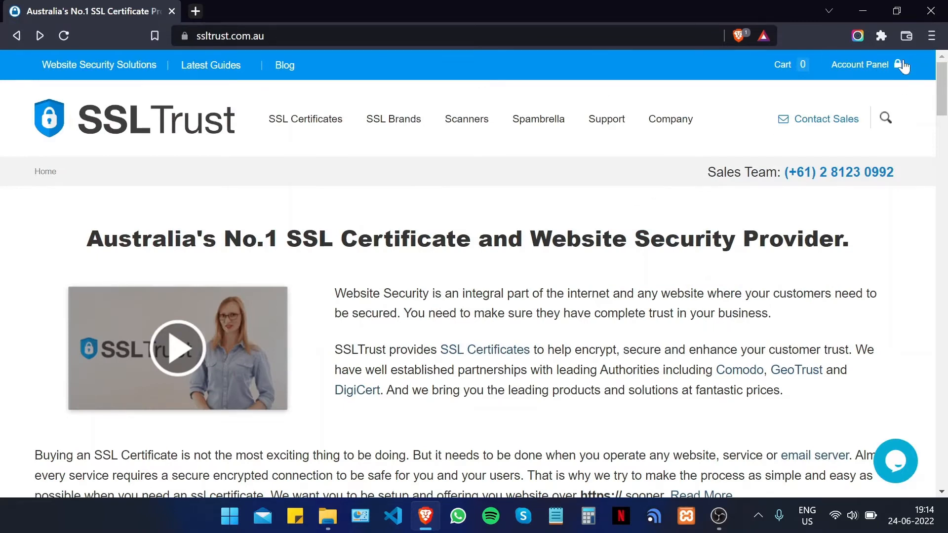
scroll(375, 147, down, 6)
scroll(315, 147, up, 6)
- From Standard SSL Certificates, open Comodo PositiveSSL and buy the one-year certificate
click(296, 165)
scroll(298, 199, down, 6)
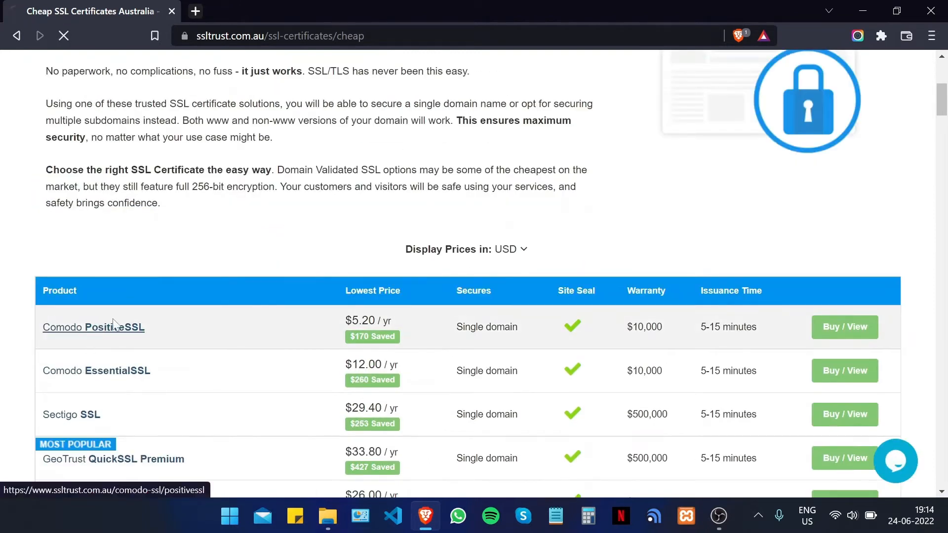
click(98, 330)
scroll(275, 242, down, 6)
scroll(273, 237, down, 4)
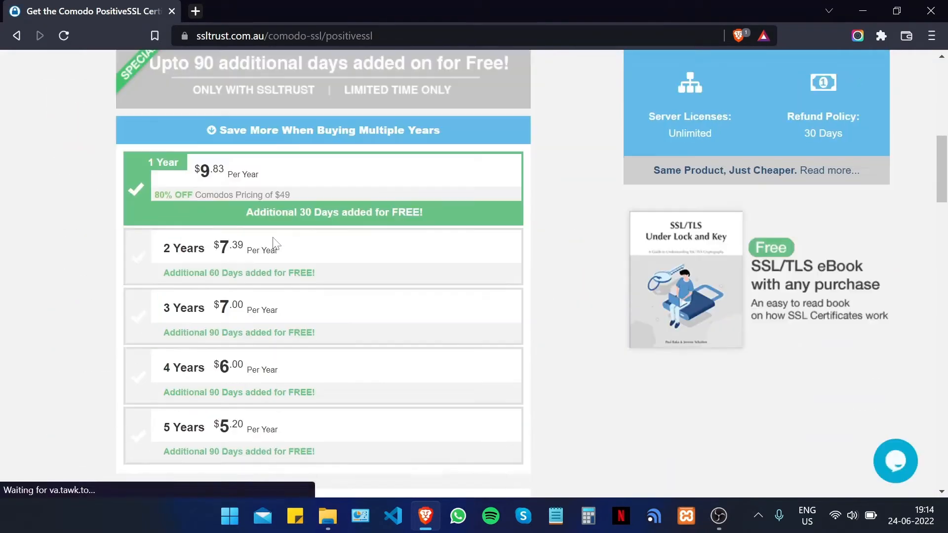
scroll(247, 207, down, 8)
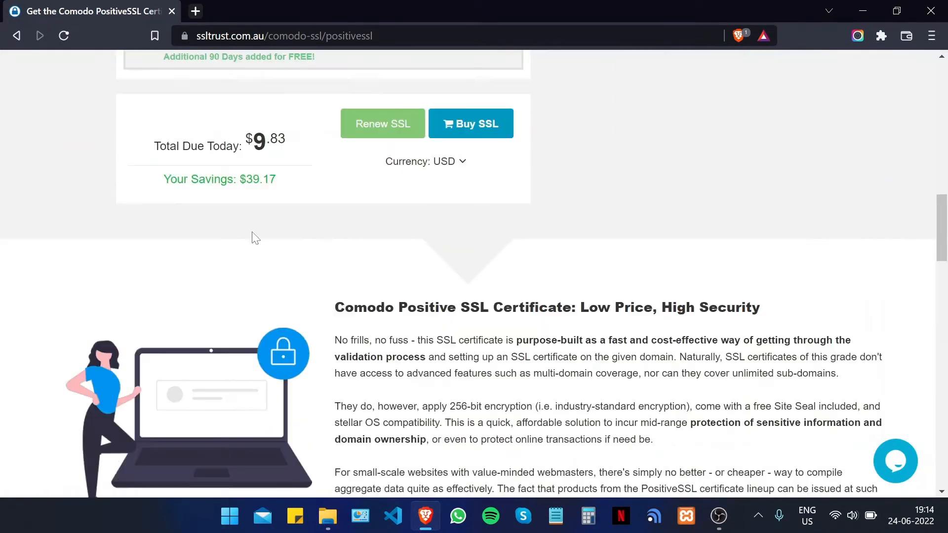
scroll(410, 212, up, 2)
click(470, 223)
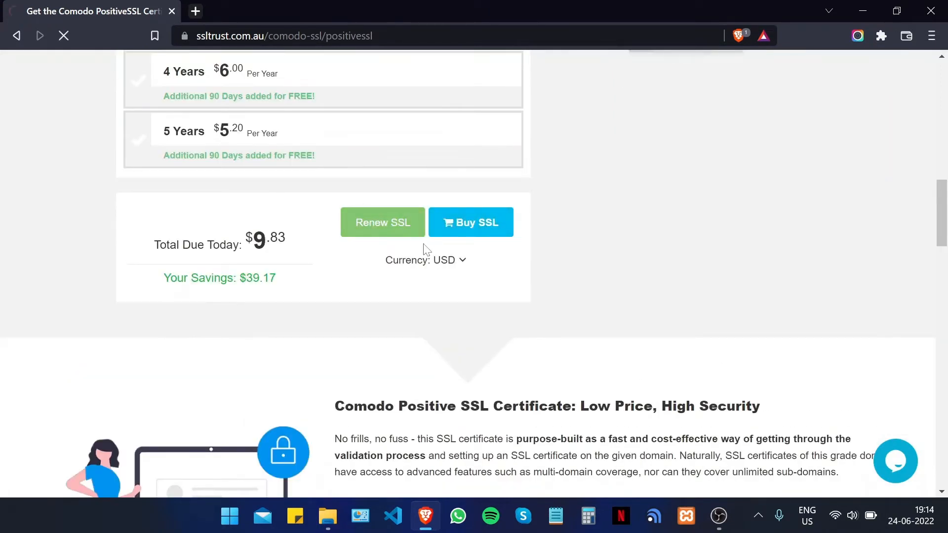
- Proceed from the cart to checkout, then go back to the account Dashboard
scroll(380, 225, down, 5)
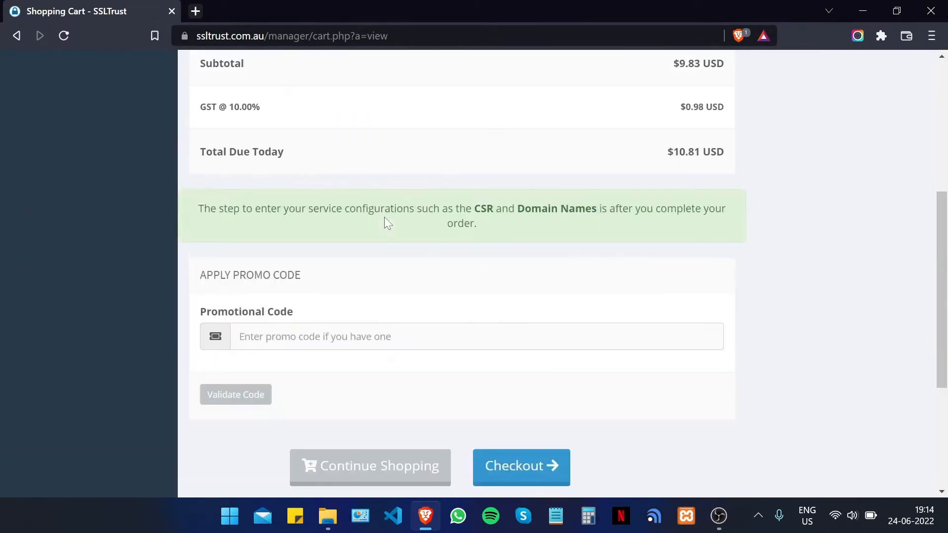
scroll(332, 279, down, 3)
click(544, 278)
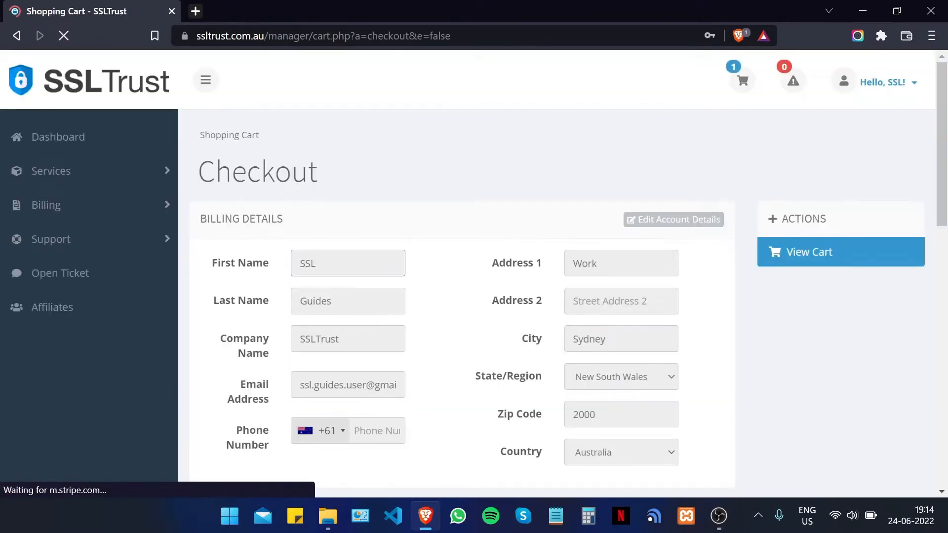
scroll(615, 260, down, 8)
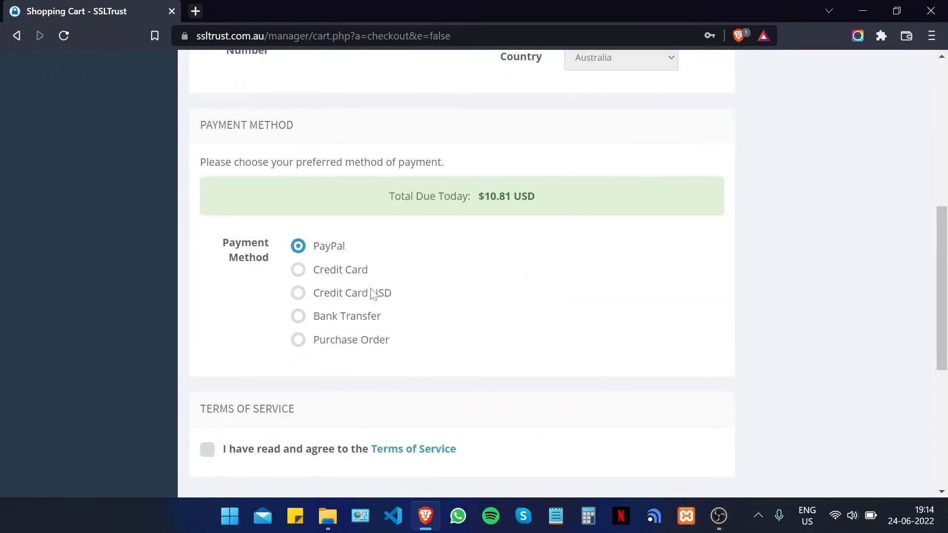
scroll(292, 391, down, 2)
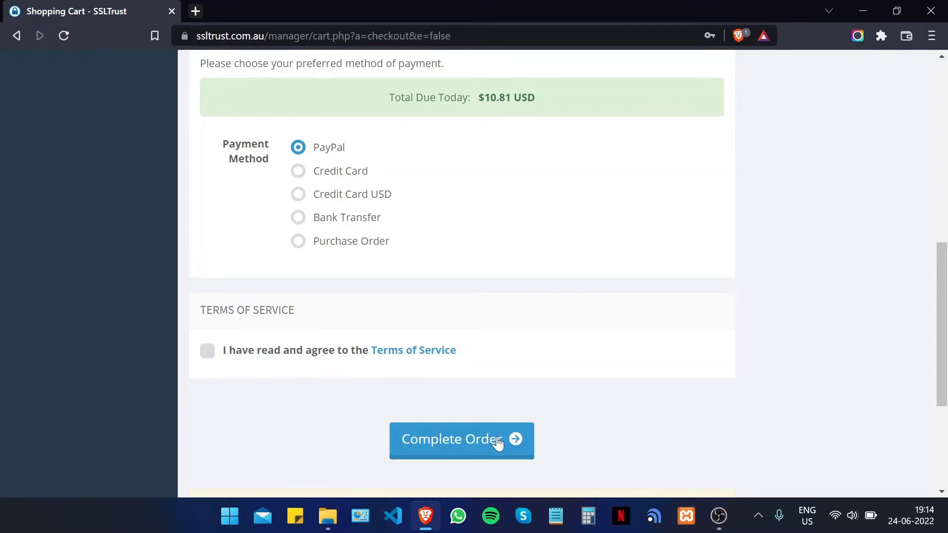
scroll(611, 412, up, 2)
scroll(611, 412, up, 8)
click(81, 145)
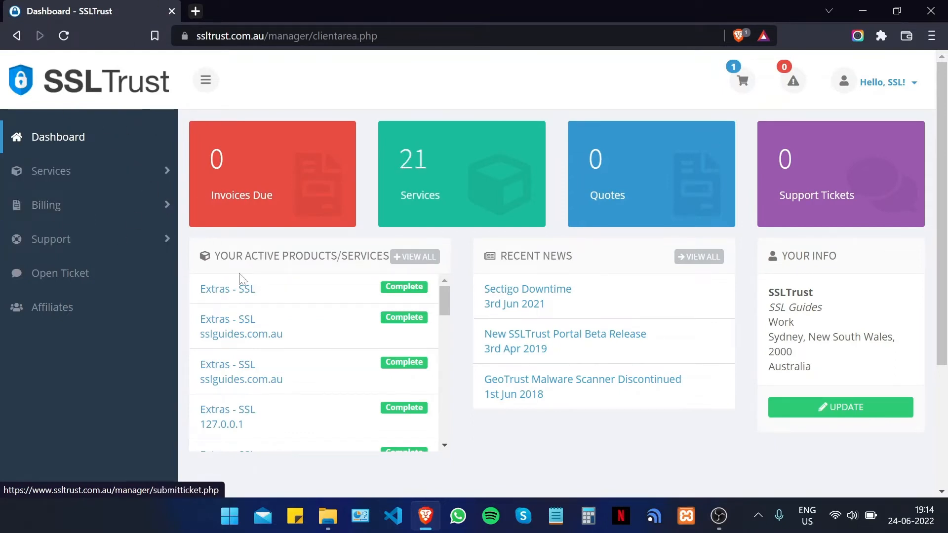
- Open the first Extras - SSL service, start its certificate configuration, focus the CSR input box, and minimize Brave
click(279, 297)
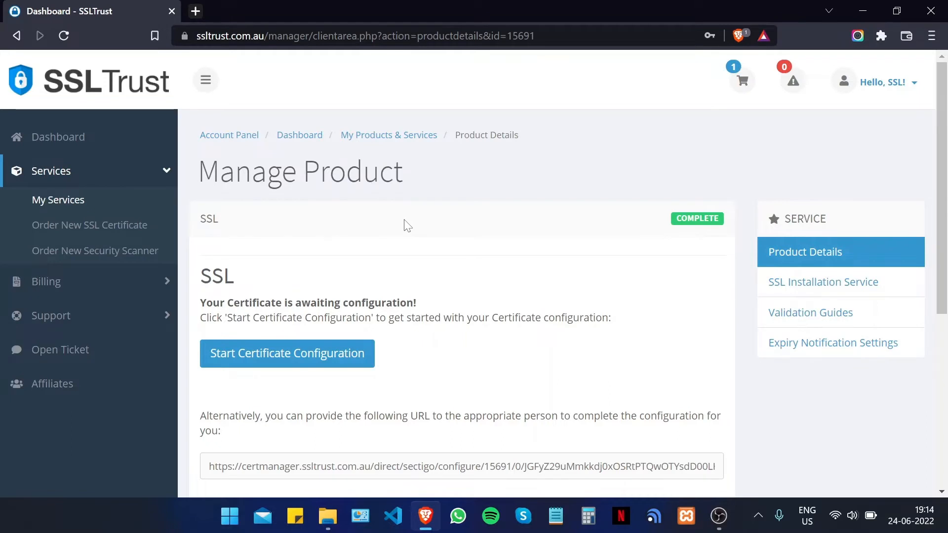
scroll(419, 225, down, 2)
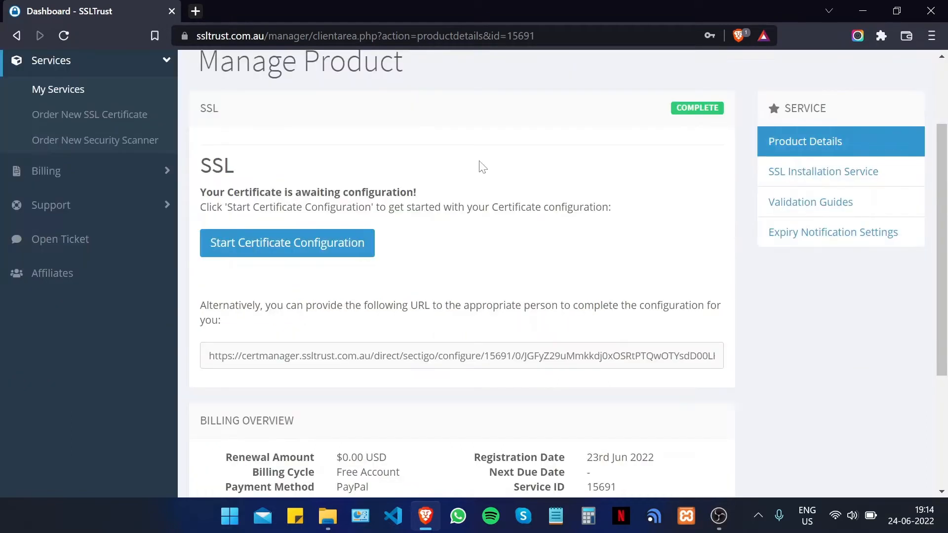
click(323, 240)
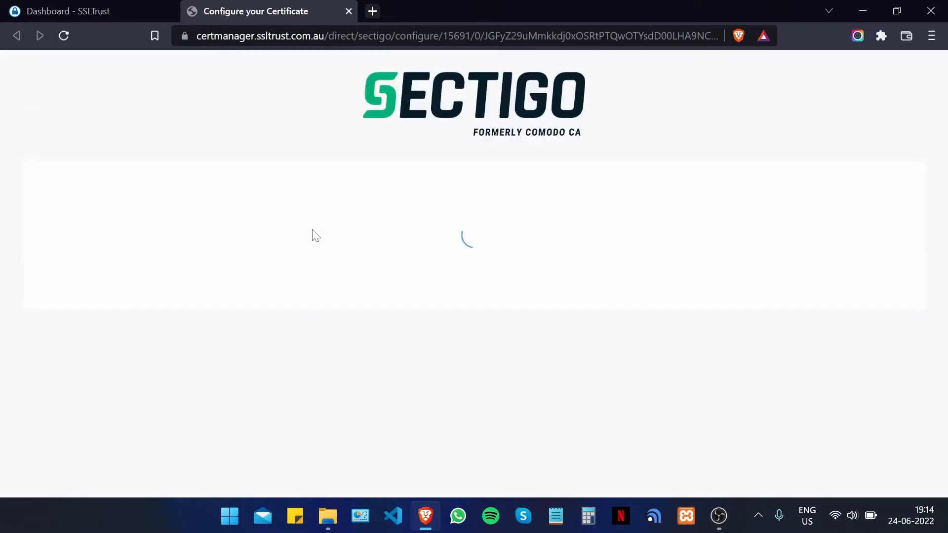
scroll(314, 233, down, 3)
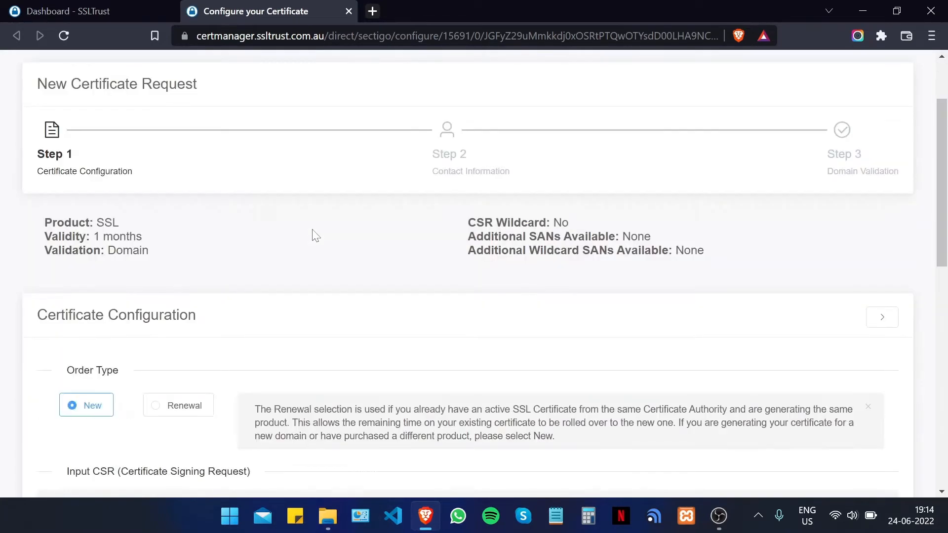
scroll(350, 230, down, 5)
click(416, 354)
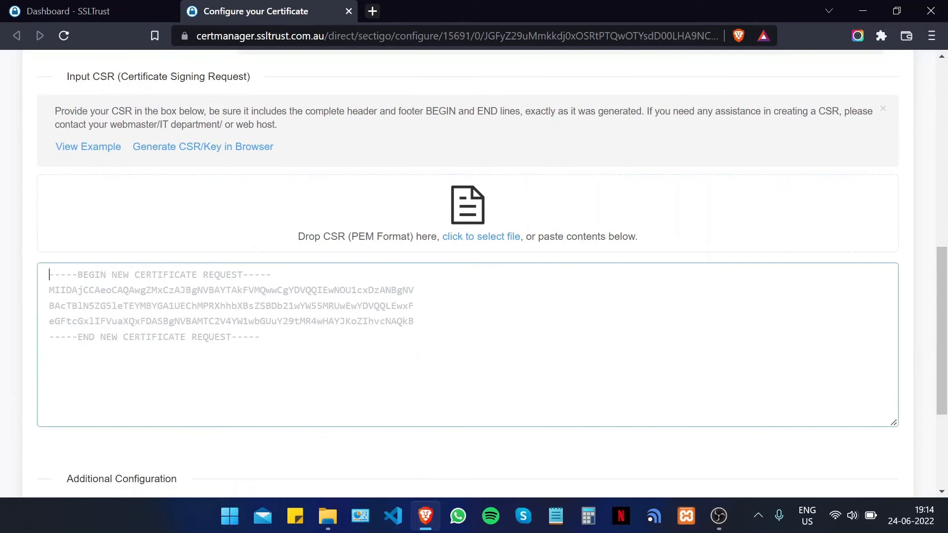
click(862, 10)
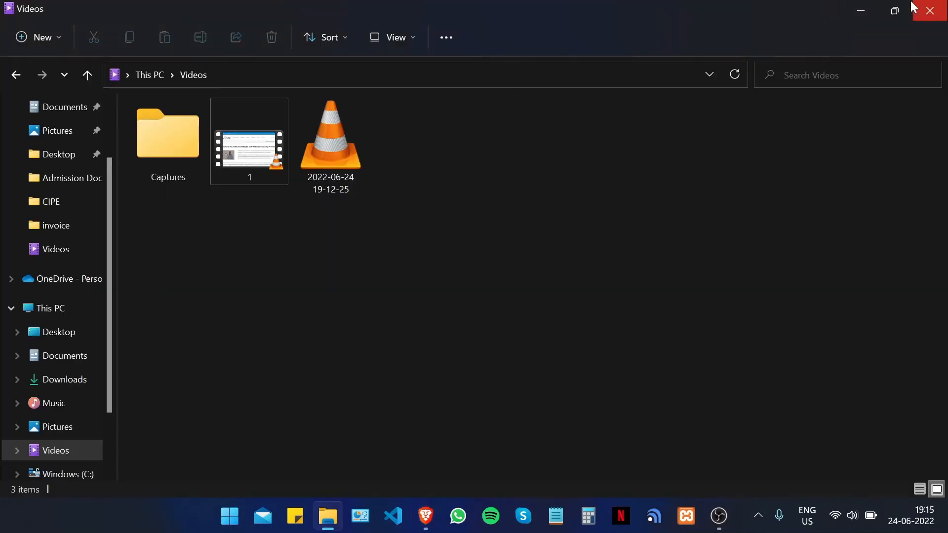
- Copy the full certificate request text from the CSR file opened in Notepad
click(856, 7)
click(857, 7)
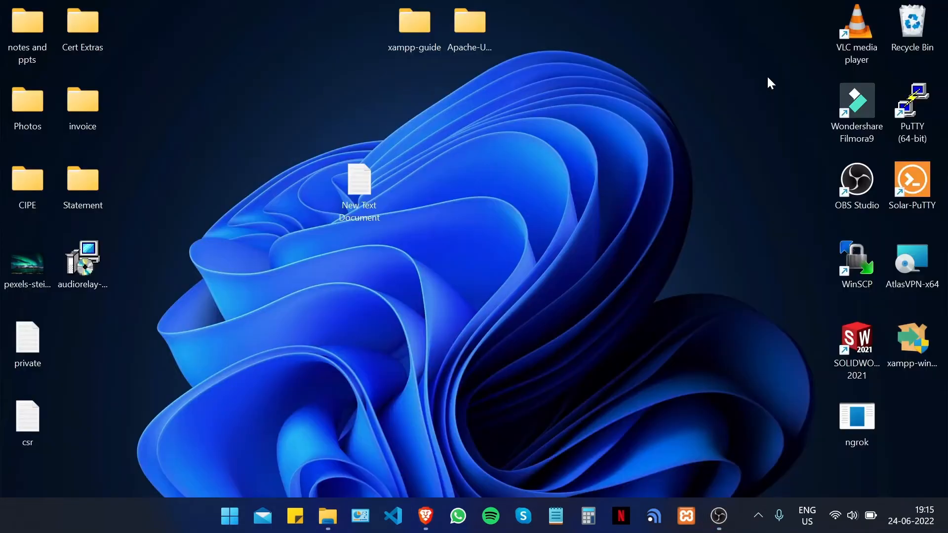
double_click(29, 427)
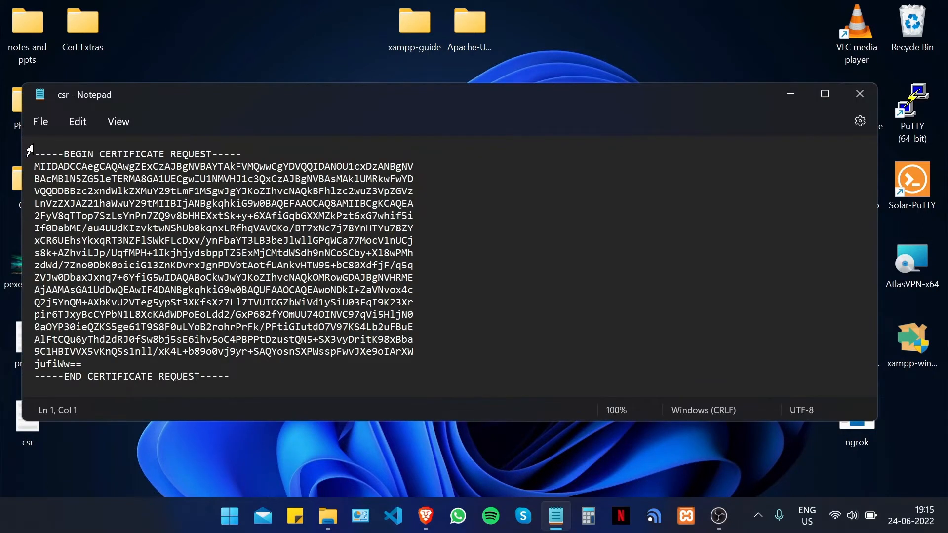
drag(34, 154, 229, 376)
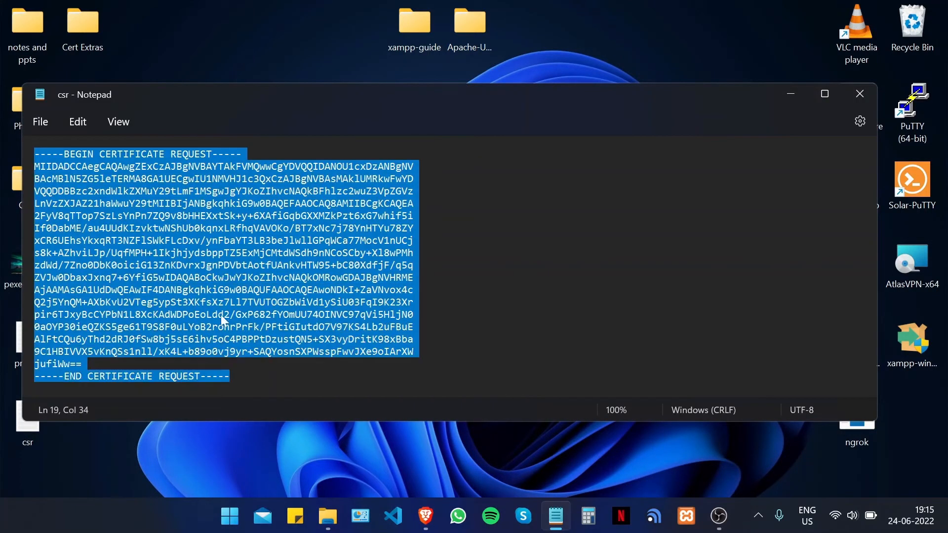
right_click(140, 238)
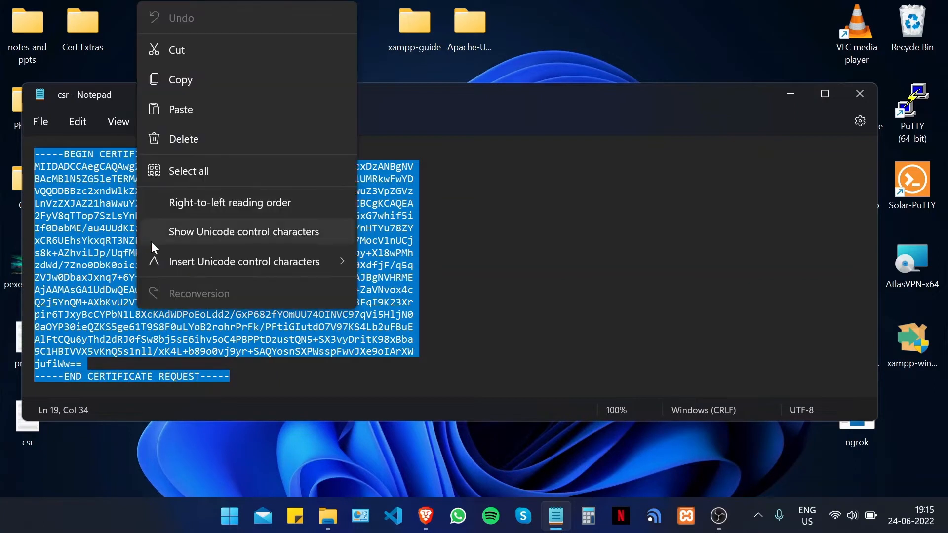
click(203, 77)
- Paste the CSR into SSLTrust's CSR box and verify it
click(425, 516)
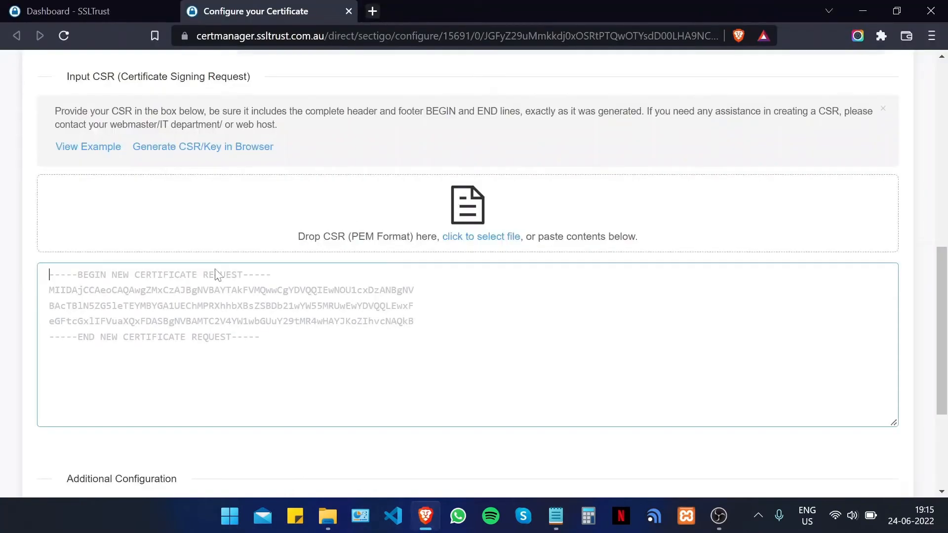
right_click(180, 308)
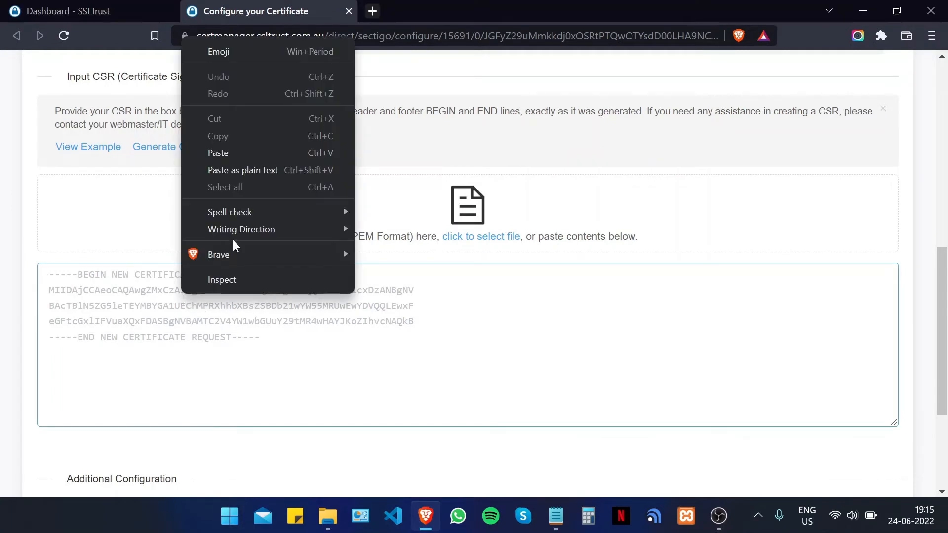
click(239, 154)
scroll(296, 262, down, 5)
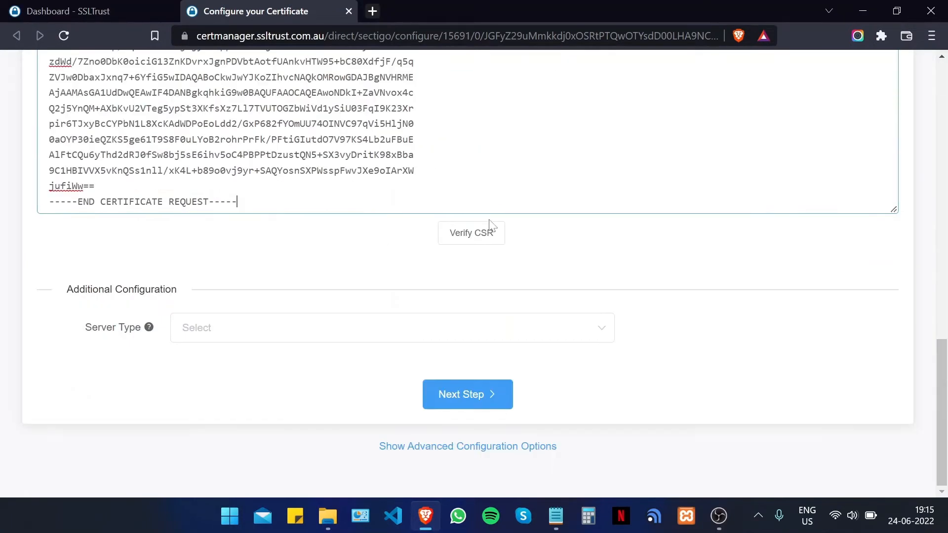
click(474, 240)
scroll(345, 304, up, 2)
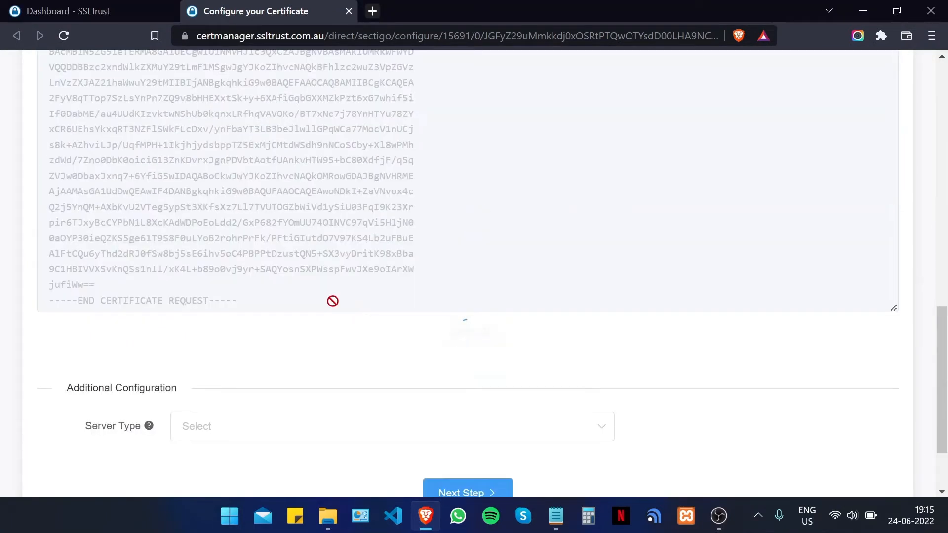
- Set Server Type to Apache, review the decoded CSR details, and proceed to contact information
click(232, 425)
click(232, 232)
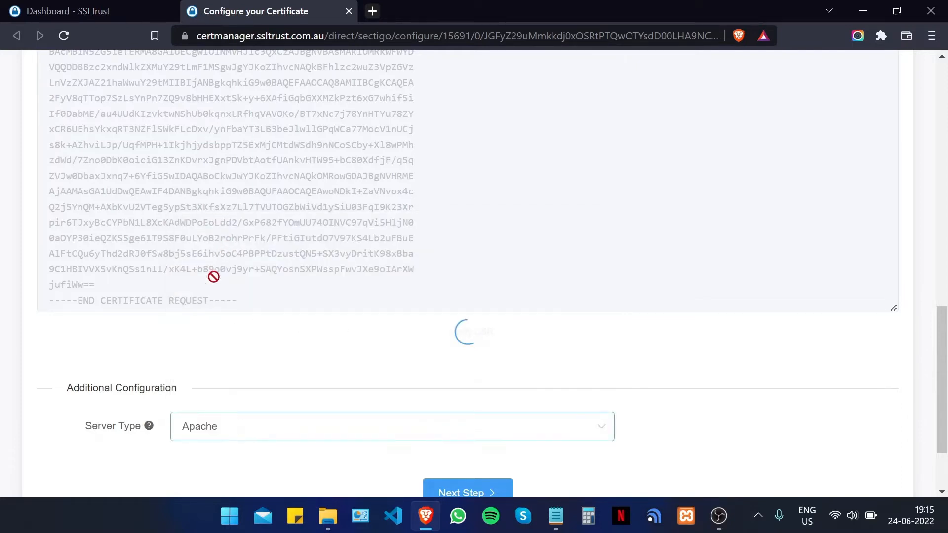
scroll(468, 271, down, 2)
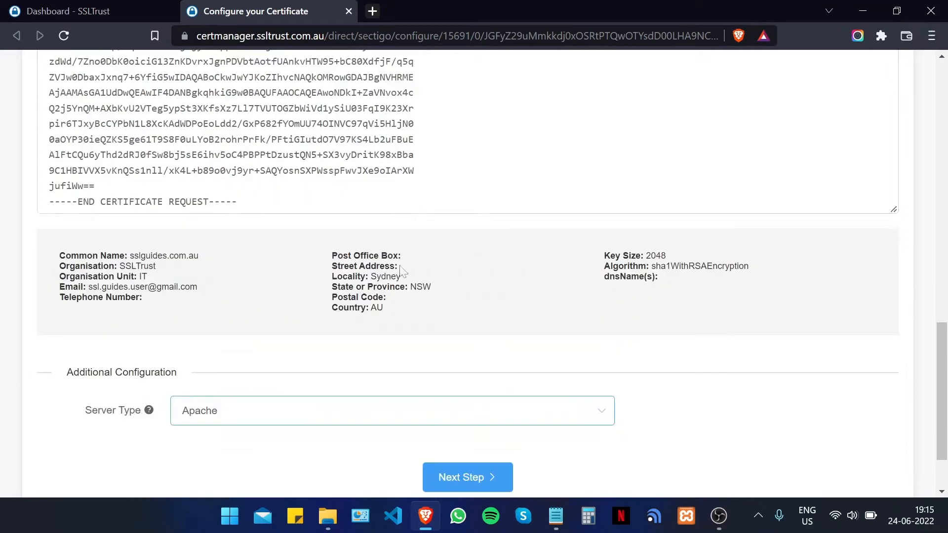
drag(73, 256, 214, 262)
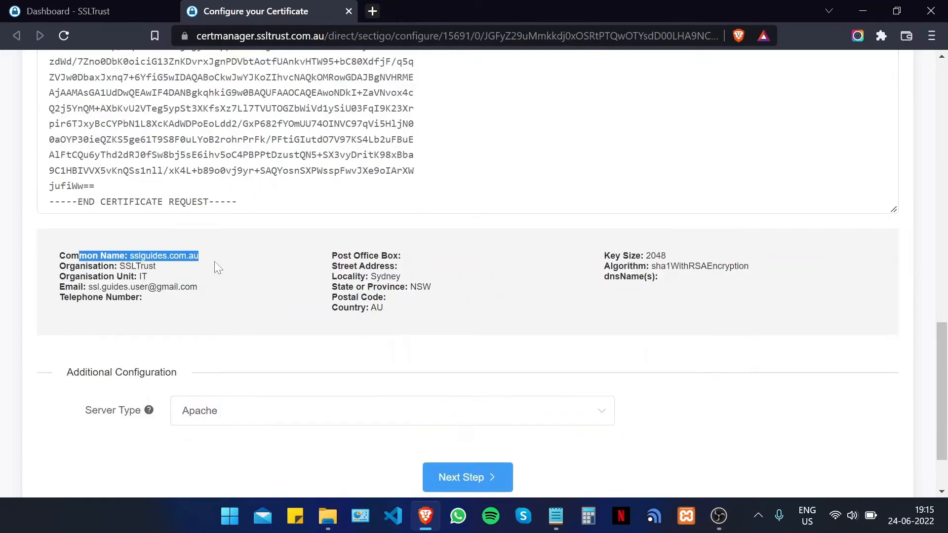
drag(178, 303, 116, 254)
click(270, 304)
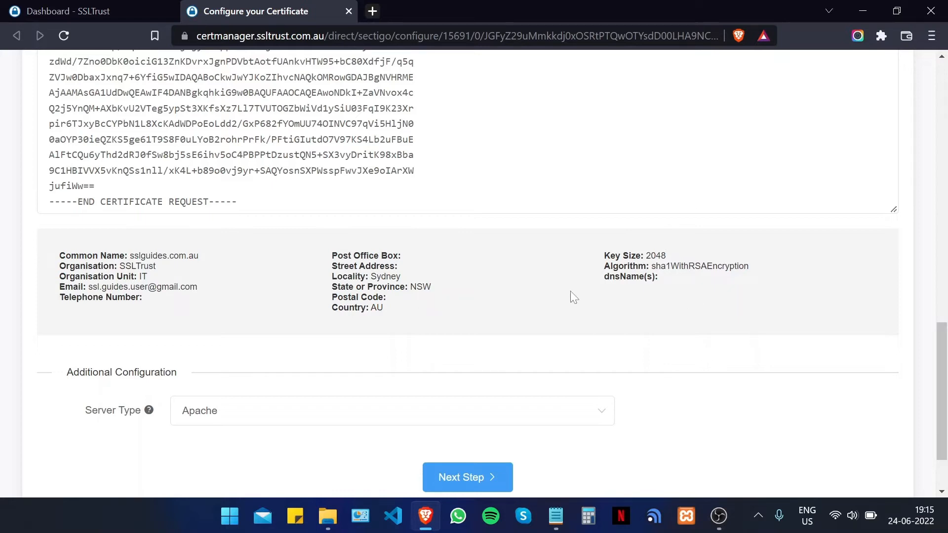
scroll(423, 377, down, 2)
click(484, 397)
- Enter the admin contact's title as Mr, followed by their first and last names
scroll(467, 276, up, 6)
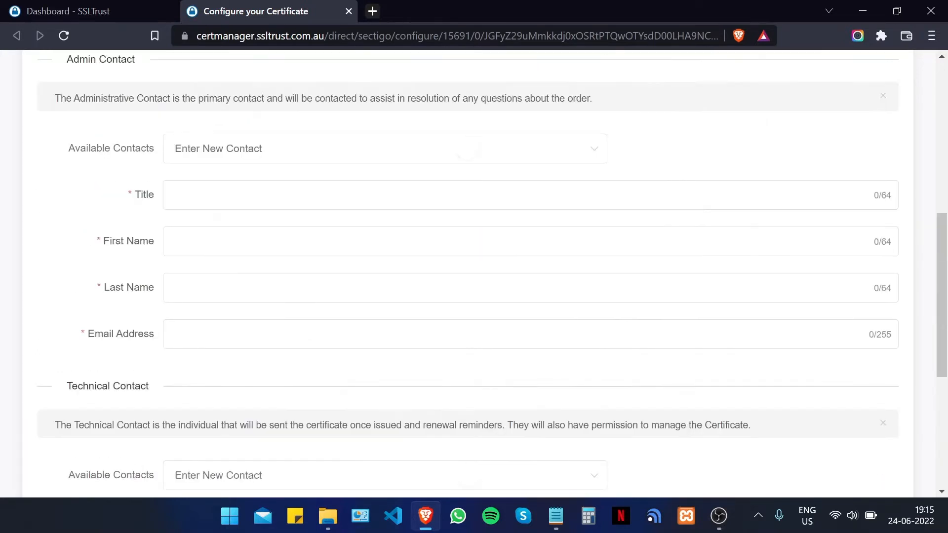
click(207, 292)
text(<r.)
key(BackSpace)
key(BackSpace)
key(BackSpace)
text(Mr.)
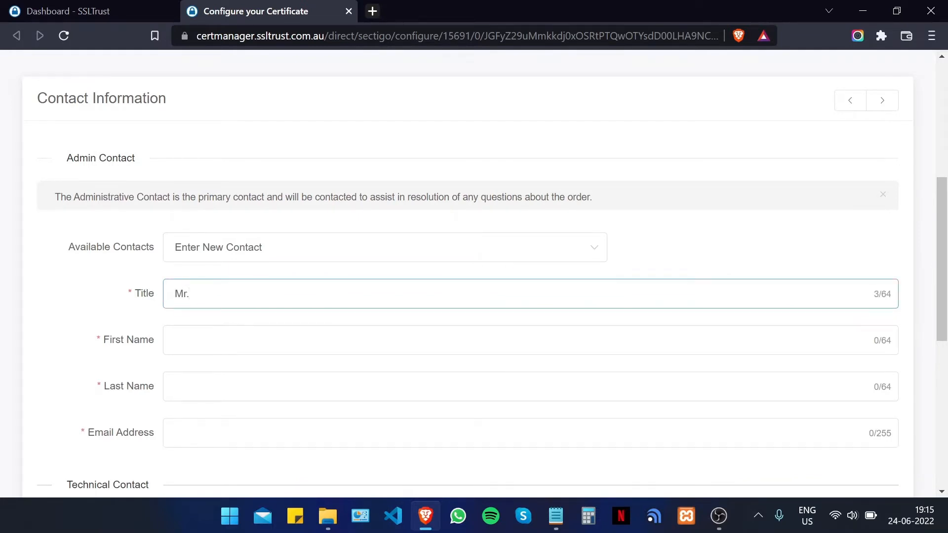
key(Tab)
key(Tab)
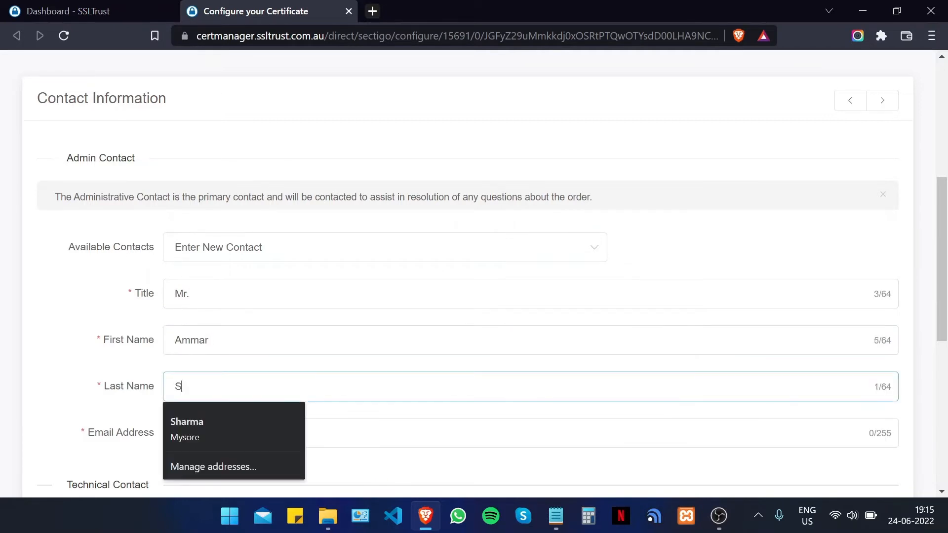
- Enter the admin contact's e-mail address ending in .com, fixing its typo, and continue
key(Tab)
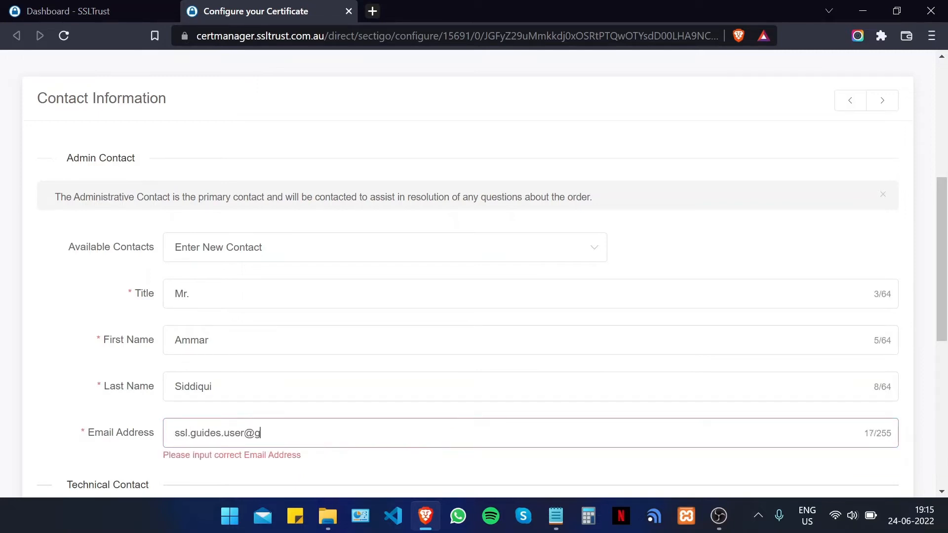
click(229, 433)
text(com)
key(BackSpace)
key(BackSpace)
key(BackSpace)
key(End)
text(com)
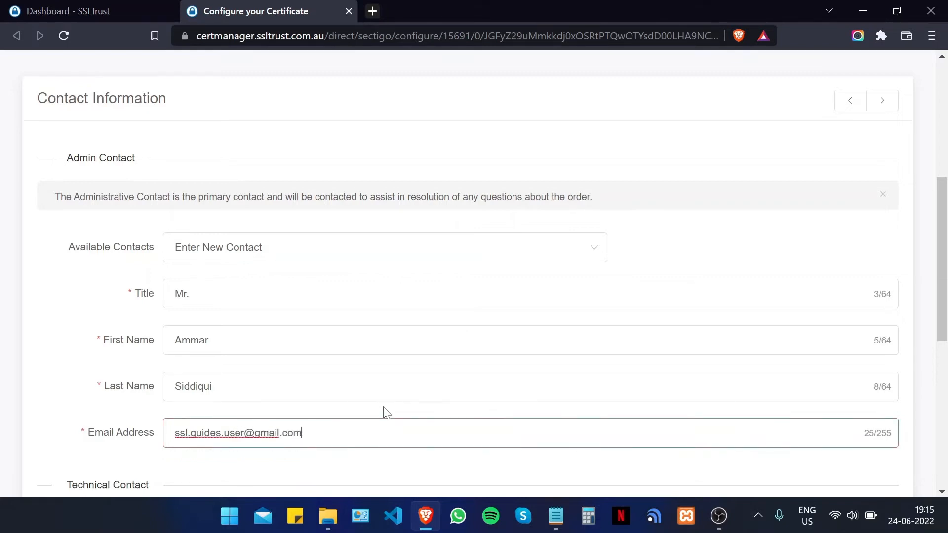
scroll(385, 410, down, 4)
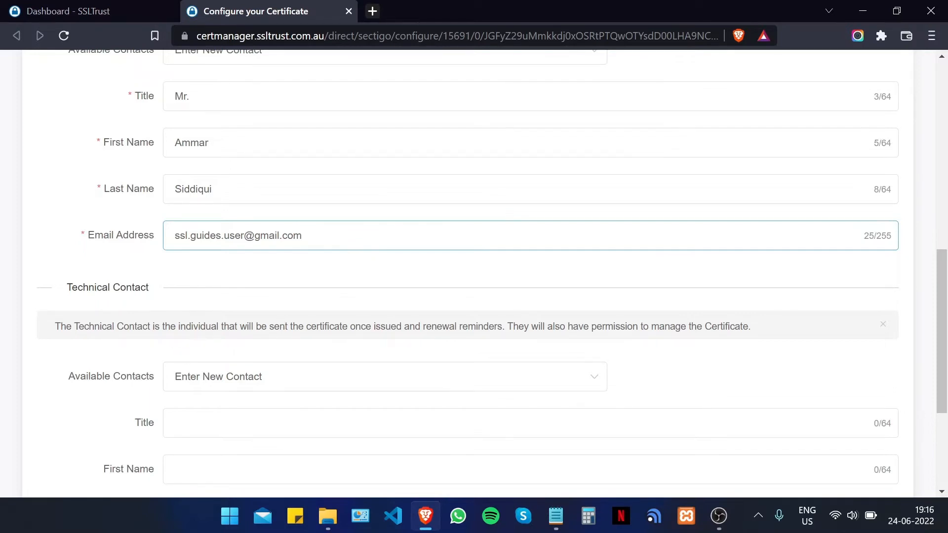
scroll(336, 306, down, 4)
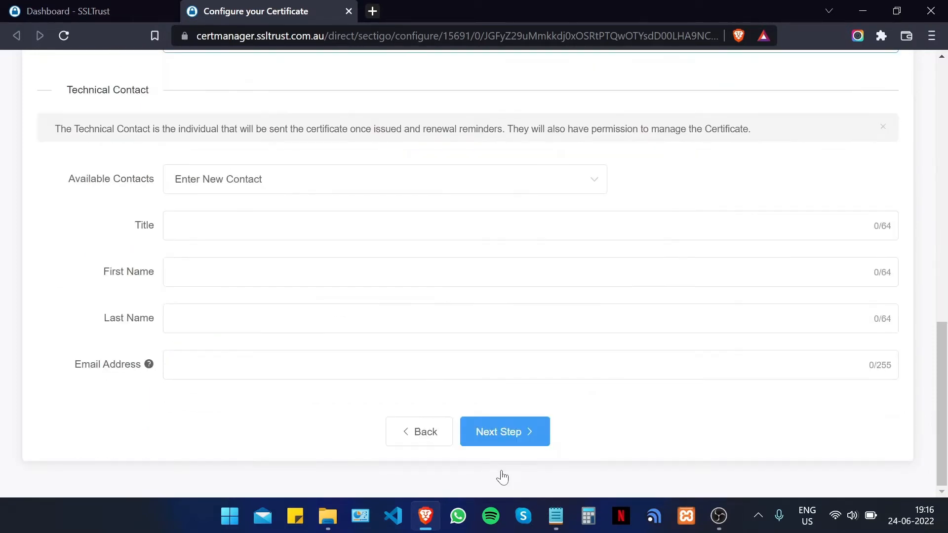
click(519, 444)
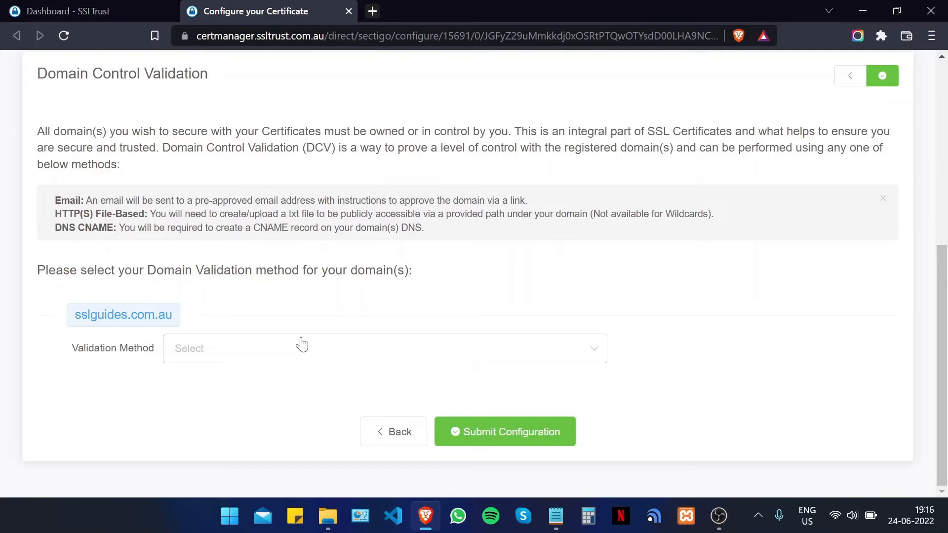
- Try Email validation and look over the list of approver e-mail addresses
click(272, 348)
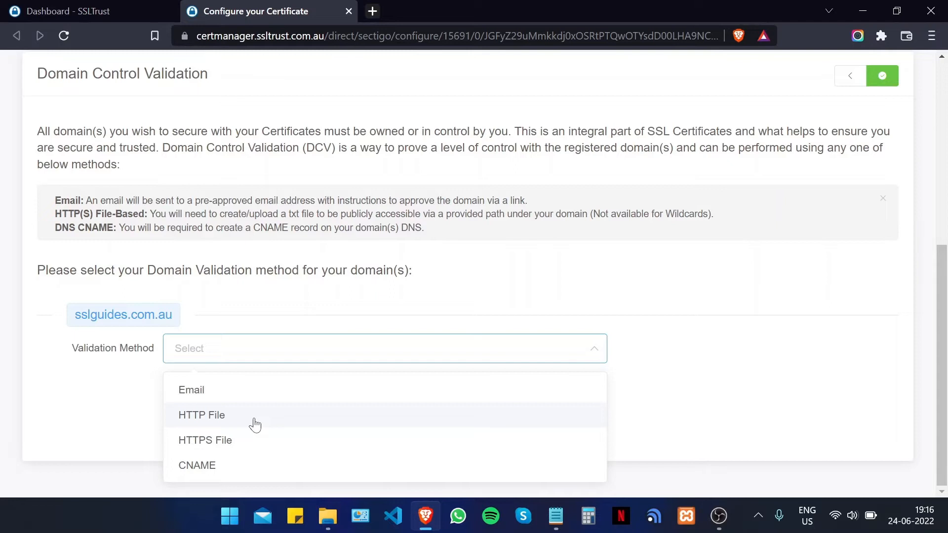
scroll(497, 258, up, 7)
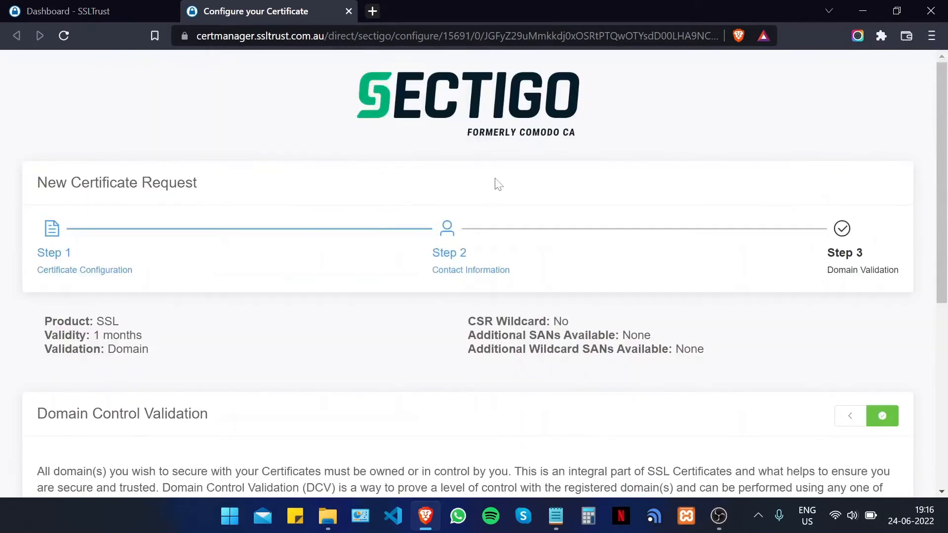
scroll(498, 184, down, 7)
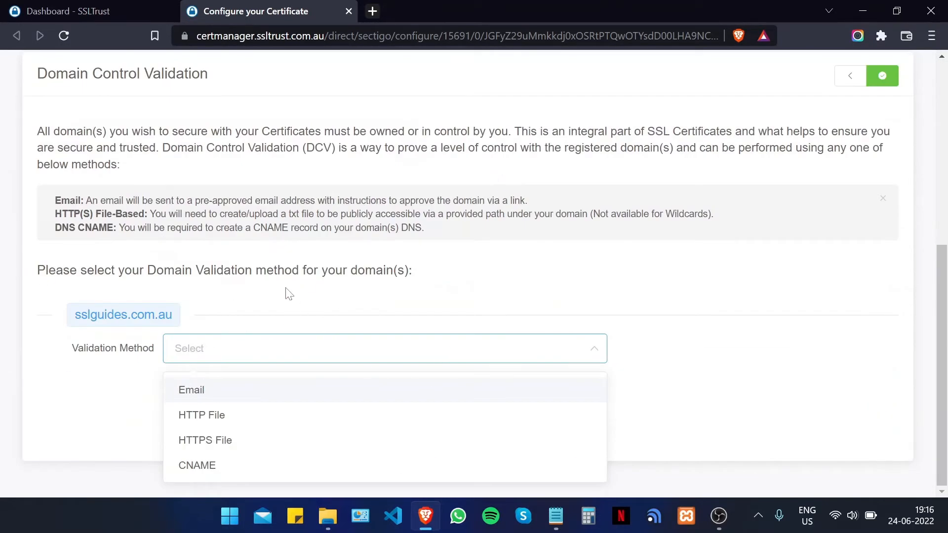
click(391, 387)
scroll(375, 370, down, 1)
click(345, 347)
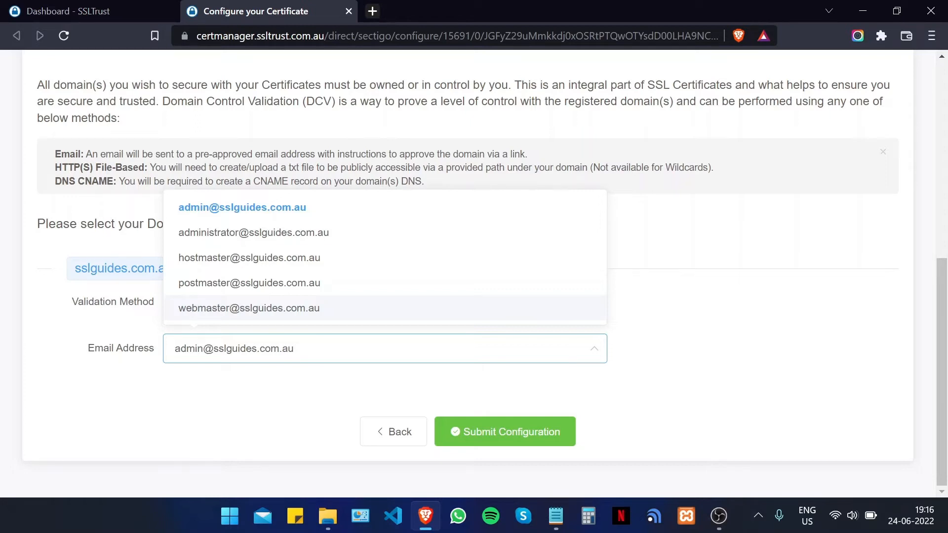
key(Escape)
- Switch to HTTP File validation and examine the .well-known/pki-validation file path and contents
click(395, 315)
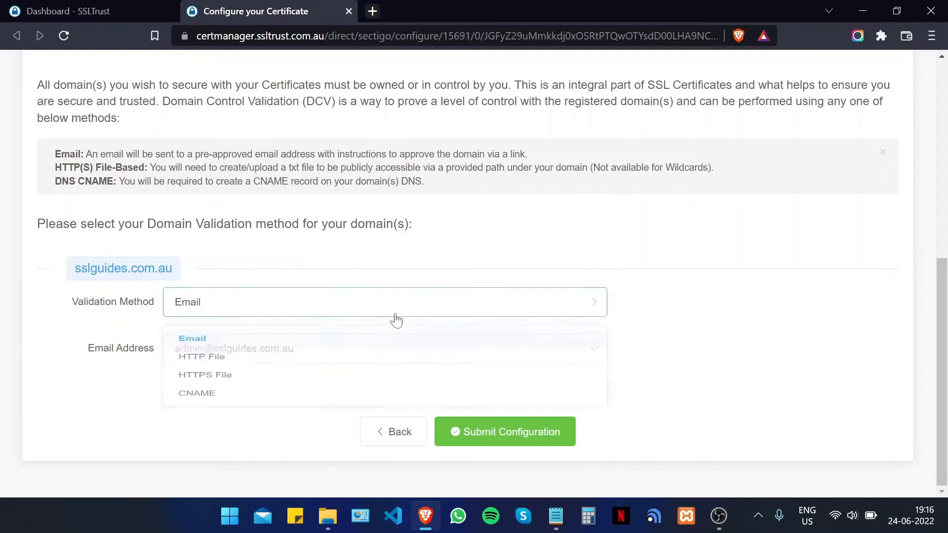
click(220, 367)
scroll(309, 311, down, 2)
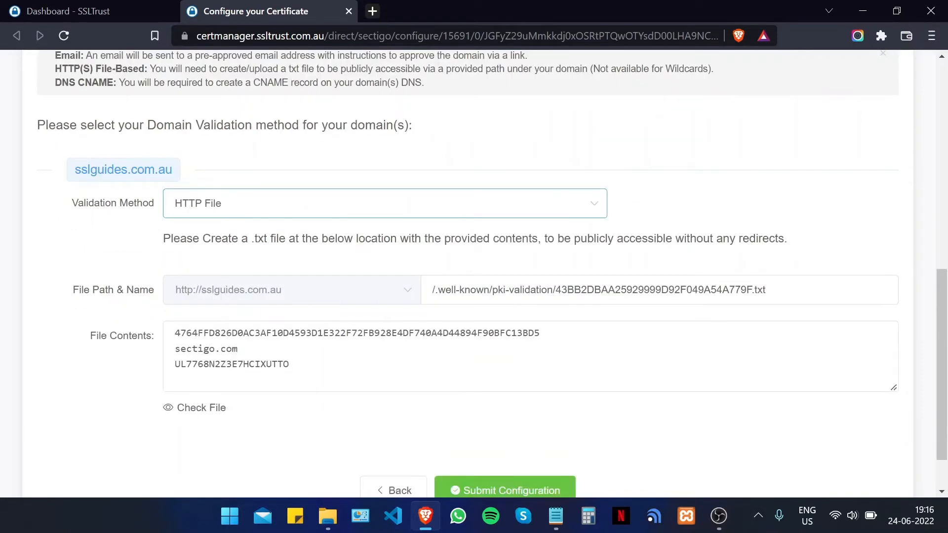
scroll(93, 295, down, 1)
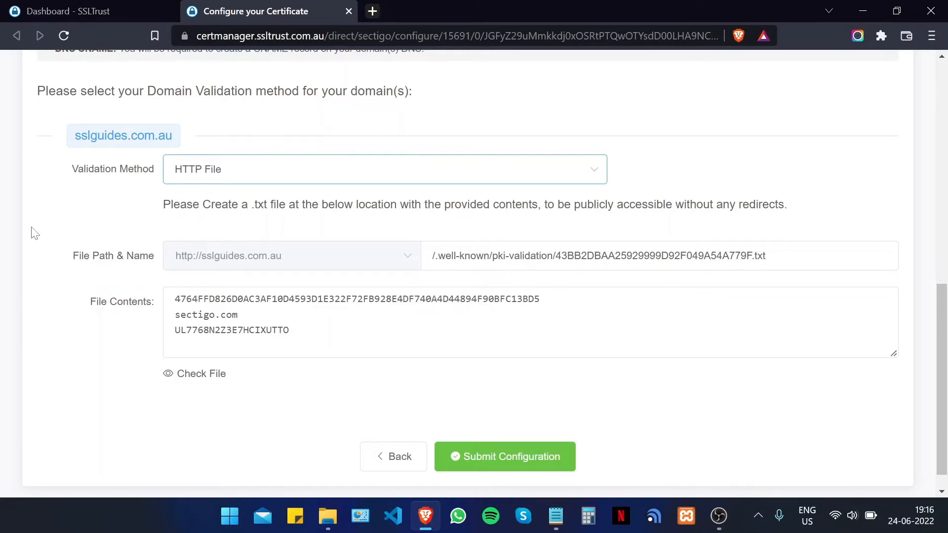
drag(753, 256, 555, 256)
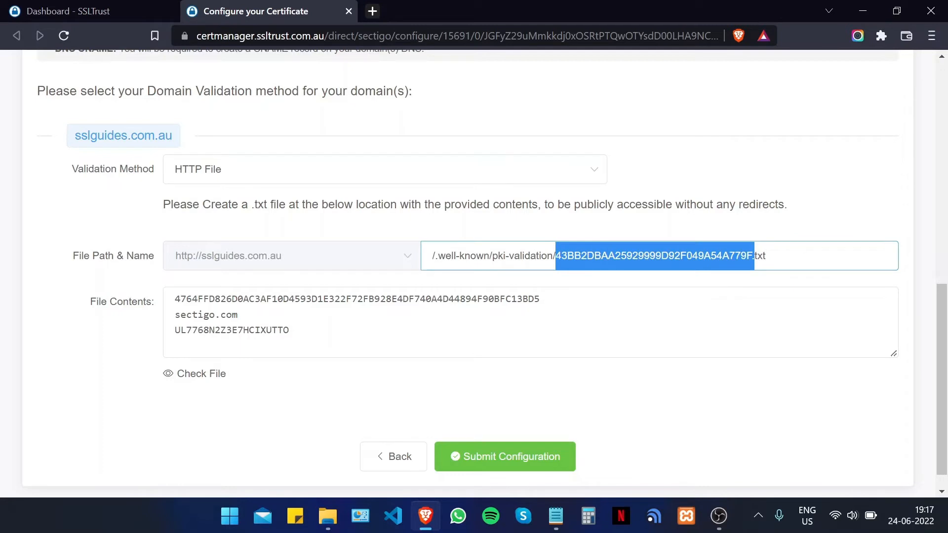
drag(435, 256, 552, 256)
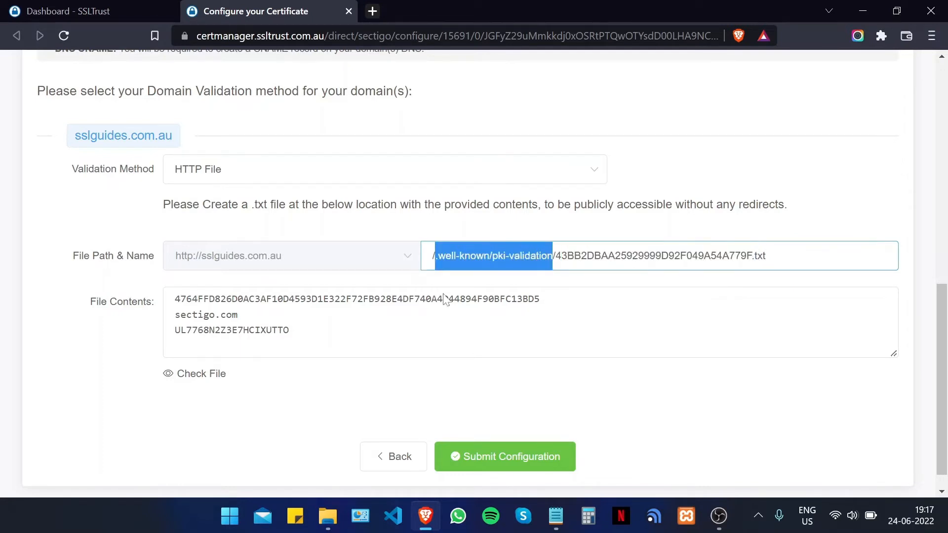
click(2, 314)
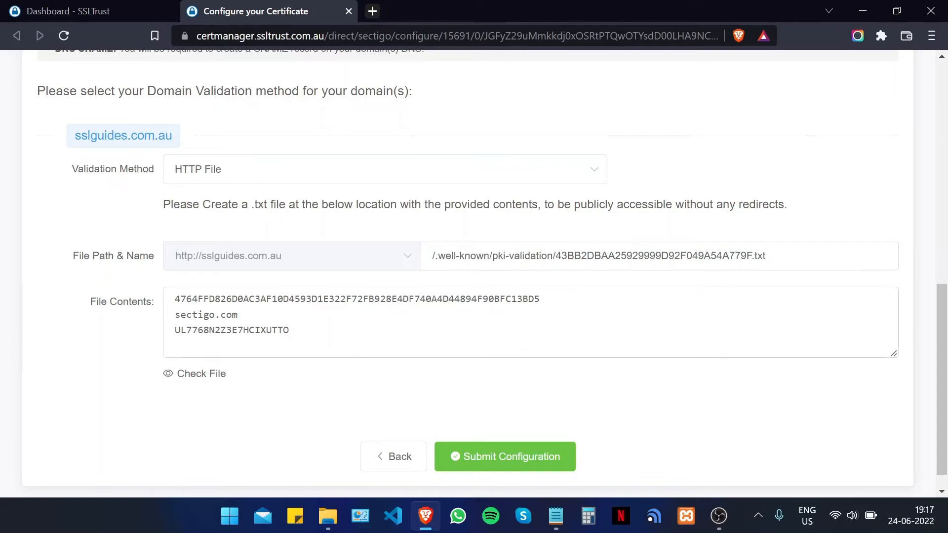
drag(296, 331, 154, 290)
click(1, 222)
- Change the validation method for sslguides.com.au to CNAME
scroll(110, 291, up, 2)
scroll(112, 282, down, 3)
scroll(112, 281, up, 2)
click(232, 249)
click(217, 356)
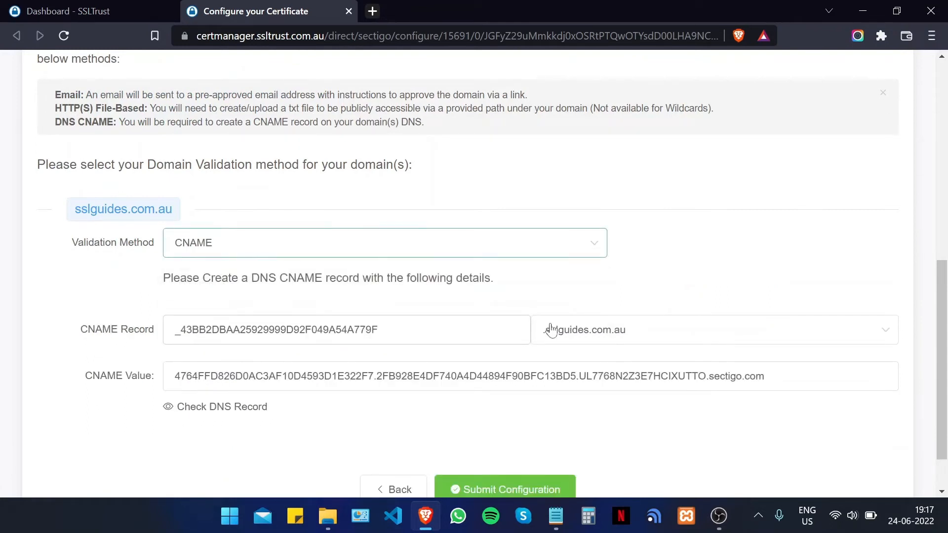
- Select the CNAME record name field, then bring up the ClouDNS settings for sslguides.com.au
click(486, 329)
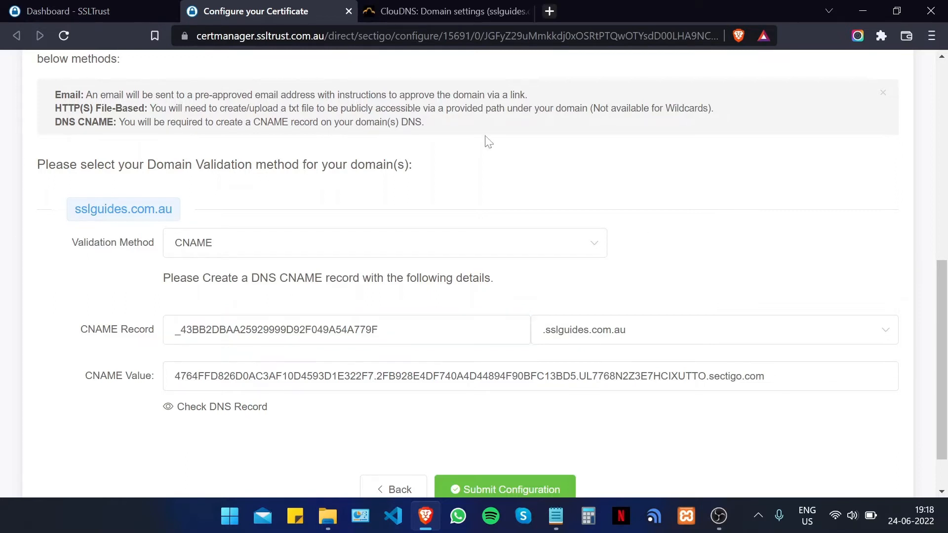
click(429, 11)
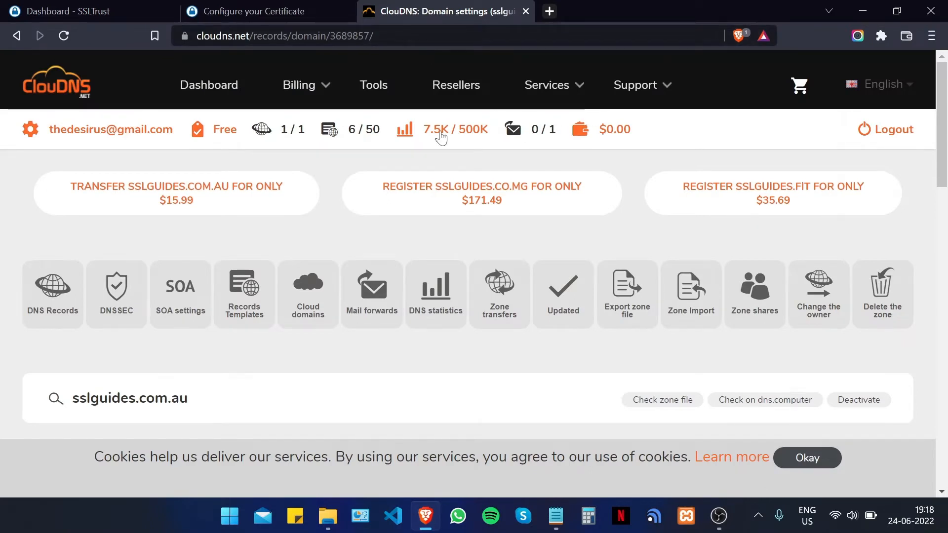
- Start a new ClouDNS record and paste the CNAME name _43BB2DBAA25929999D92F049A54A779F as its host
scroll(242, 202, down, 9)
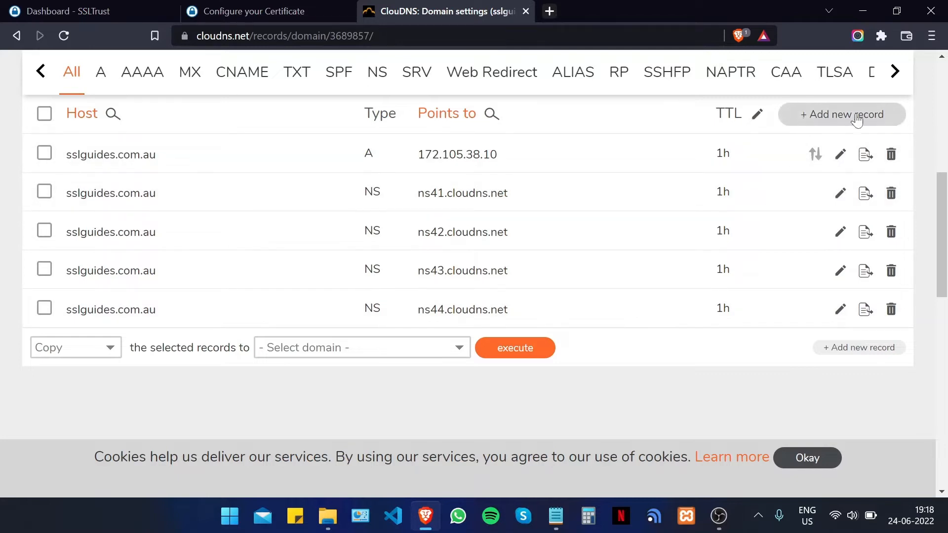
click(855, 117)
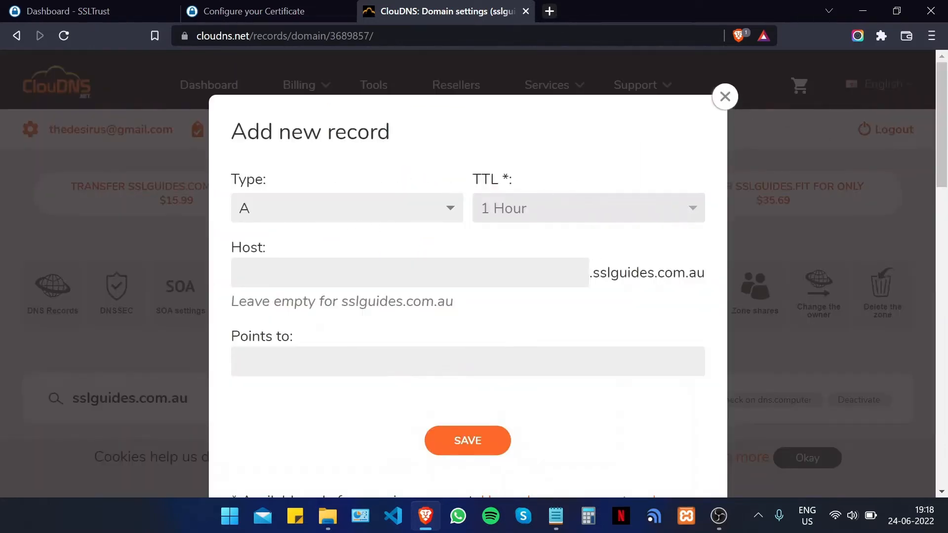
key(ctrl+shift+Tab)
drag(444, 330, 151, 300)
right_click(210, 328)
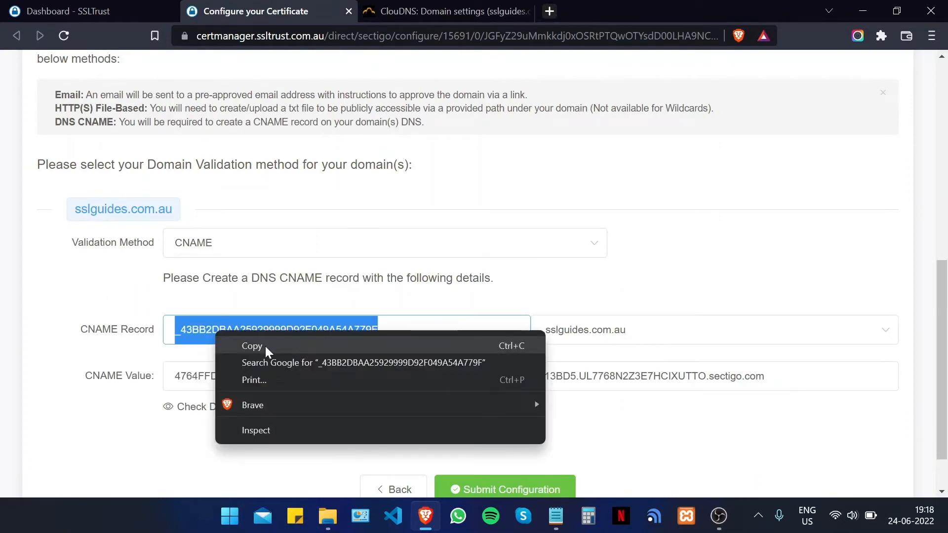
click(265, 346)
key(ctrl+Tab)
click(329, 276)
right_click(359, 279)
click(395, 163)
- Copy the Sectigo CNAME value from SSLTrust into the record's target field and save
click(247, 6)
drag(763, 376, 173, 376)
right_click(224, 377)
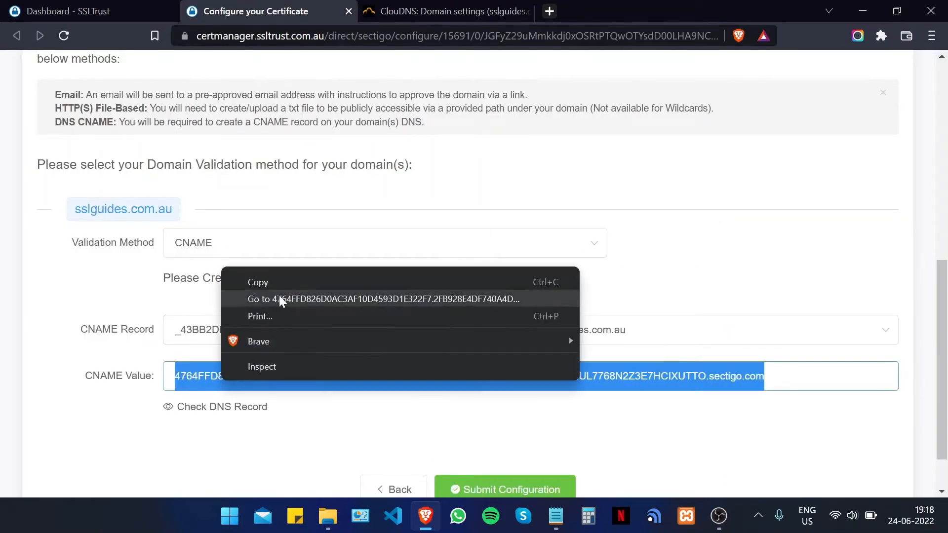
click(277, 280)
click(396, 7)
click(308, 365)
right_click(308, 369)
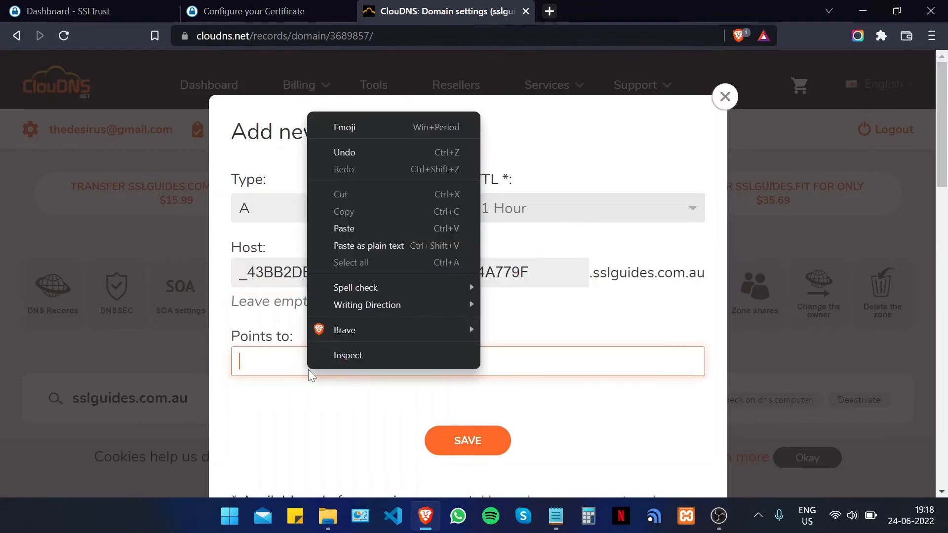
click(369, 232)
scroll(496, 418, down, 2)
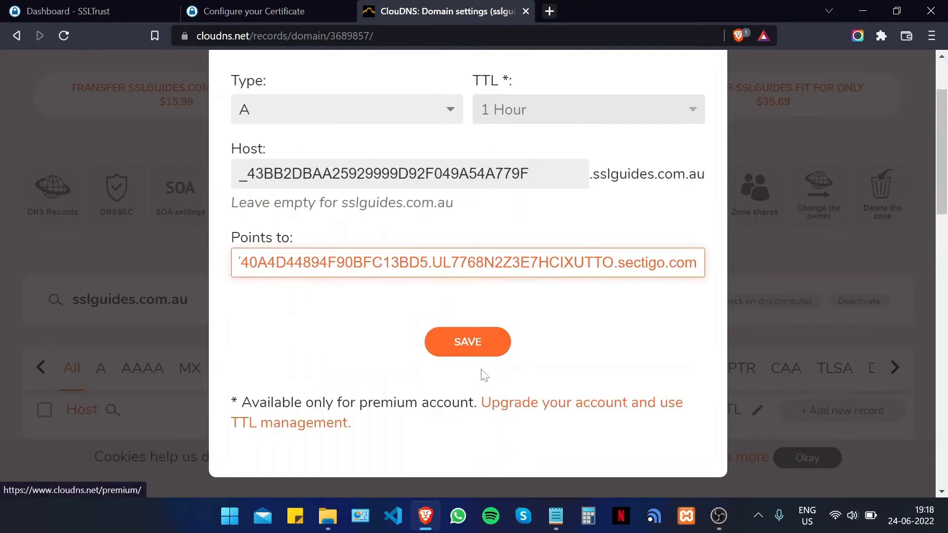
click(470, 345)
- Set the record type to CNAME, save the record, and return to SSLTrust's configuration page
scroll(304, 211, up, 2)
click(304, 209)
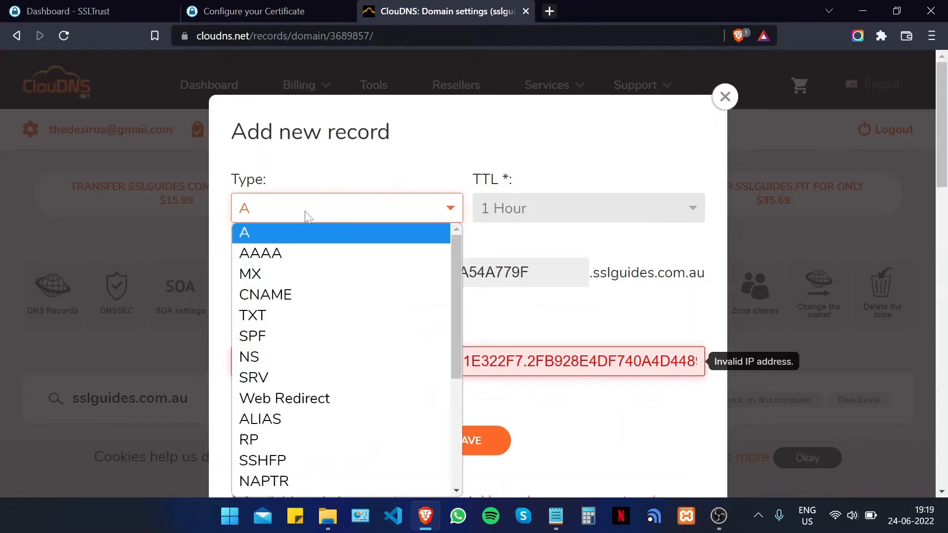
click(310, 295)
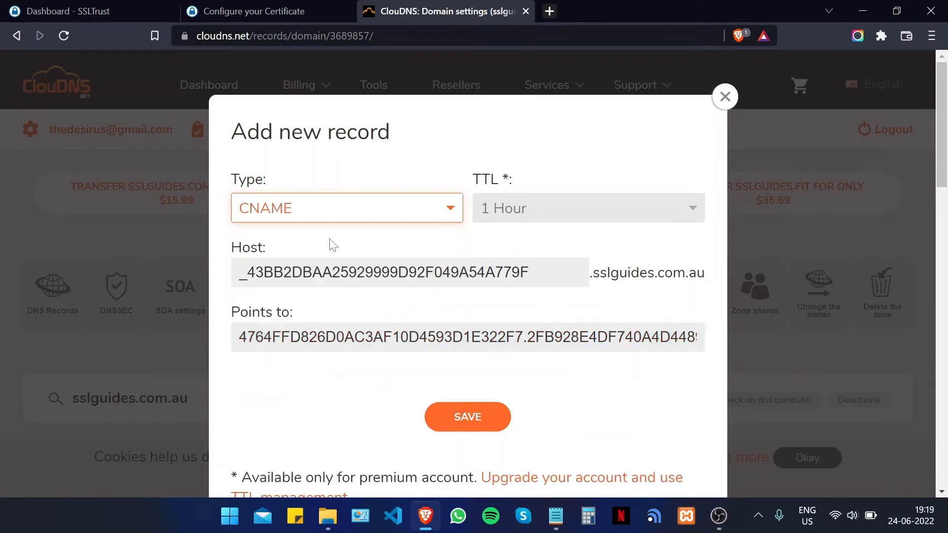
click(365, 182)
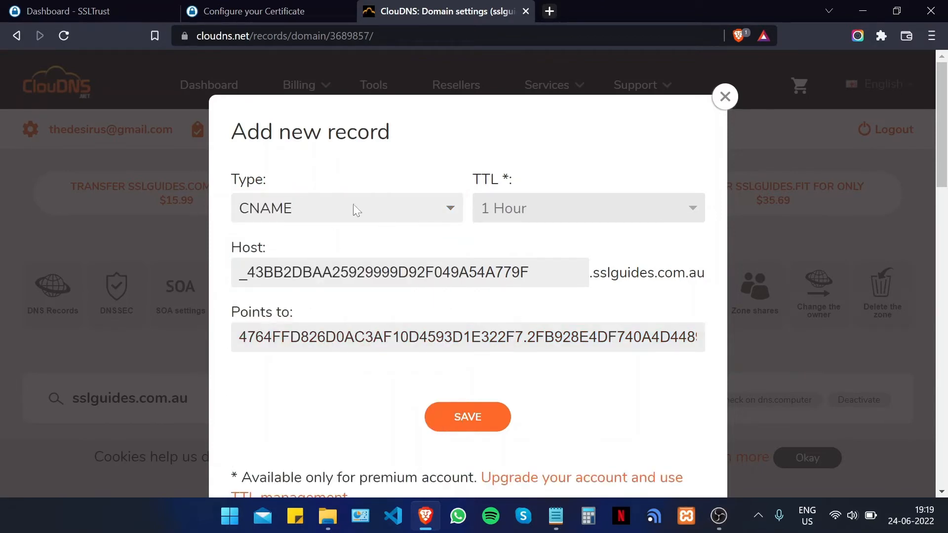
scroll(420, 286, down, 2)
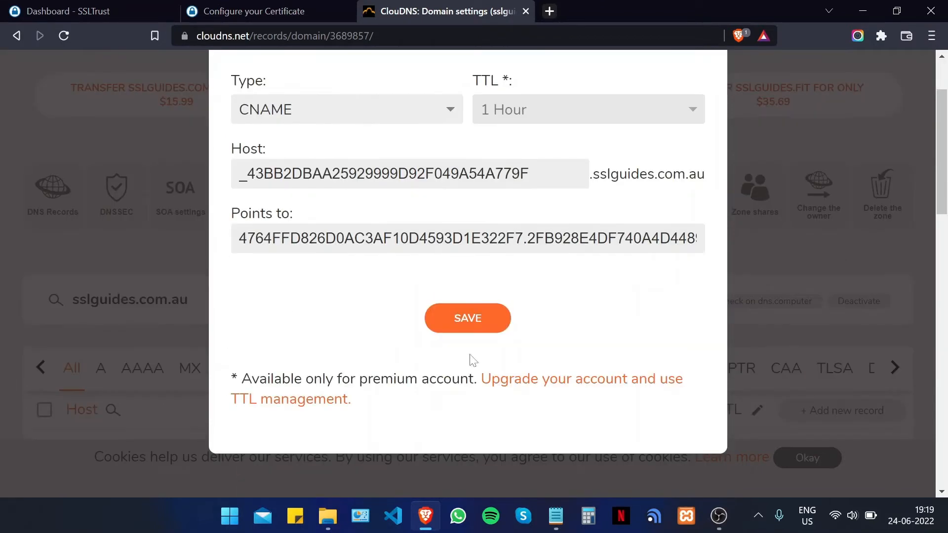
click(468, 319)
scroll(607, 269, down, 8)
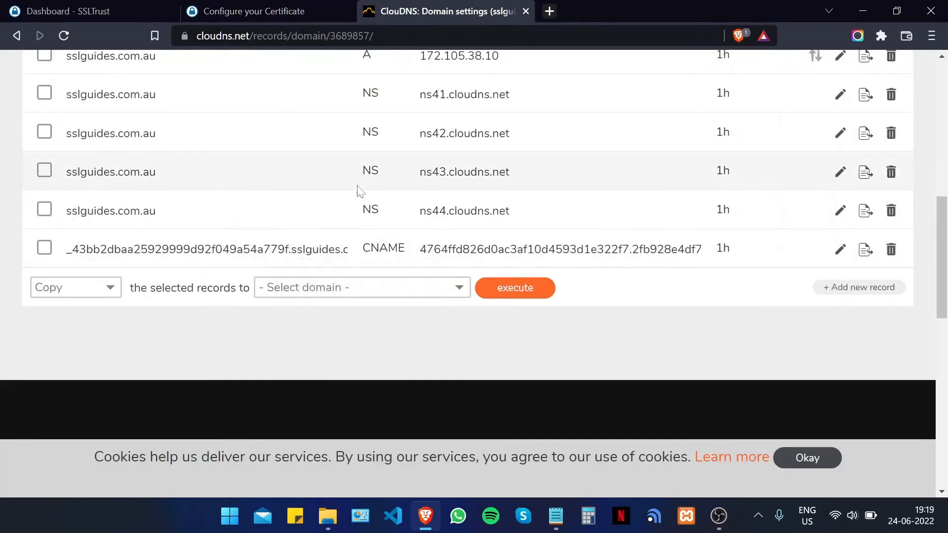
click(247, 12)
click(316, 390)
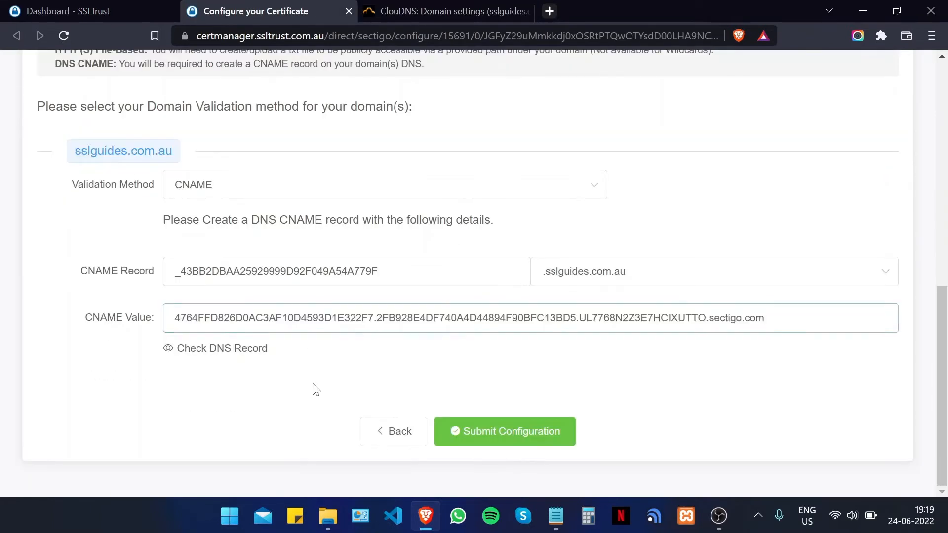
- Check propagation of _43BB2DBAA25929999D92F049A54A779F.sslguides.com.au in DNS Checker, showing Not Resolved everywhere
click(226, 354)
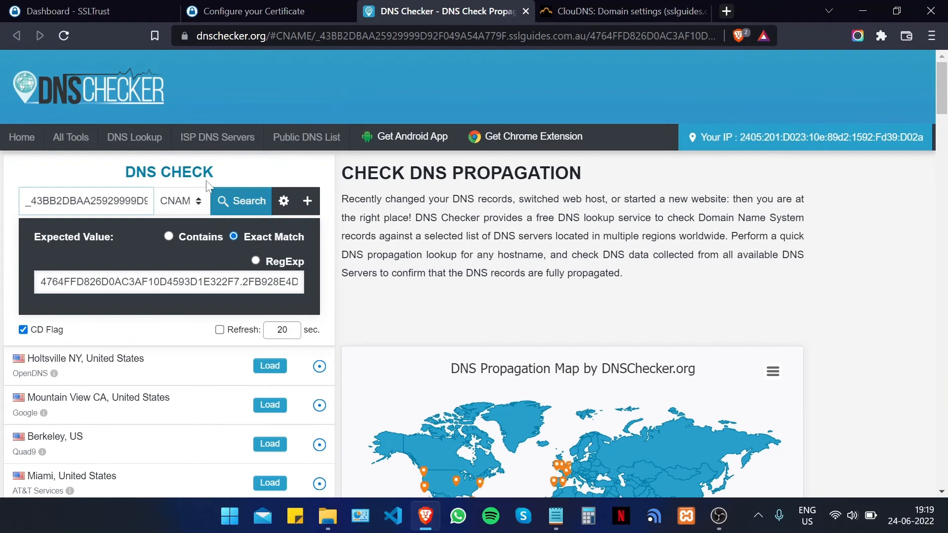
scroll(316, 251, down, 2)
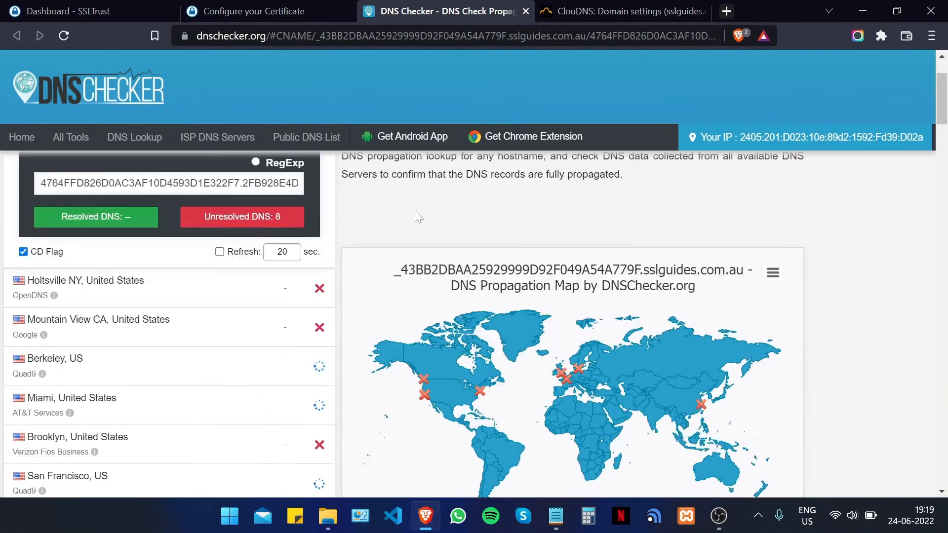
scroll(316, 252, down, 2)
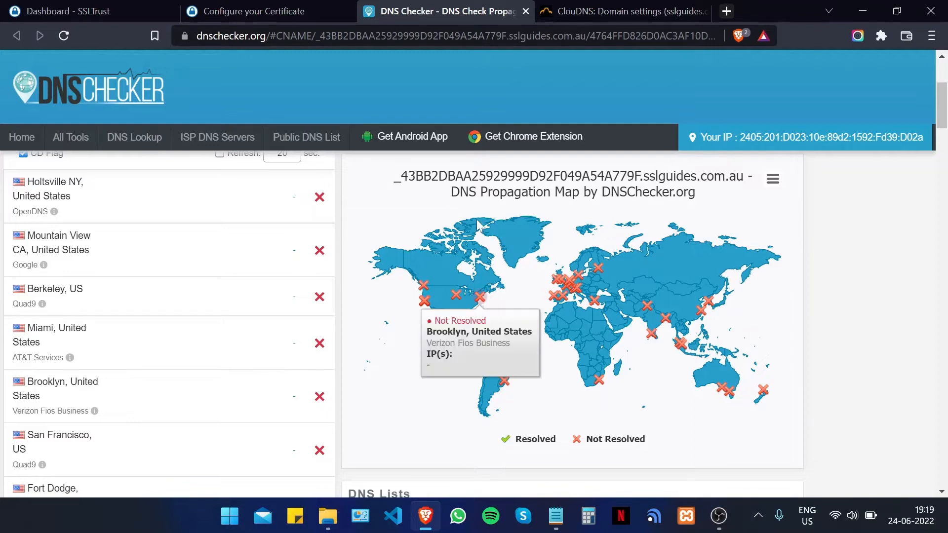
- Submit the CNAME validation configuration and review the issued order in the Validation Manager
click(261, 10)
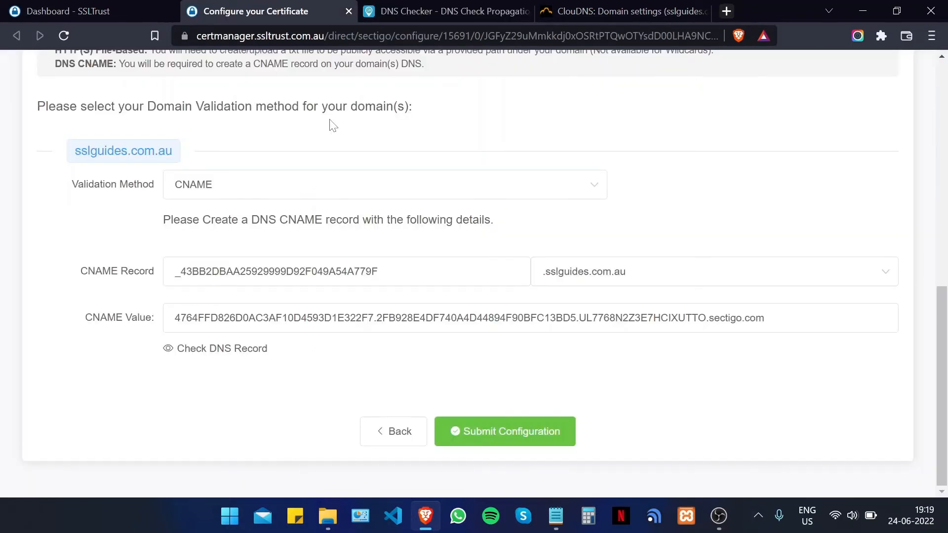
click(525, 434)
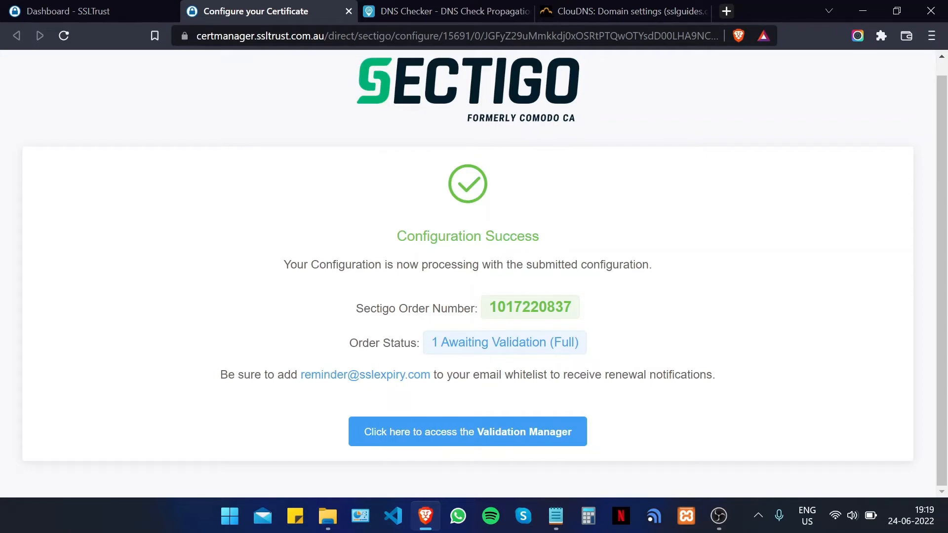
click(488, 428)
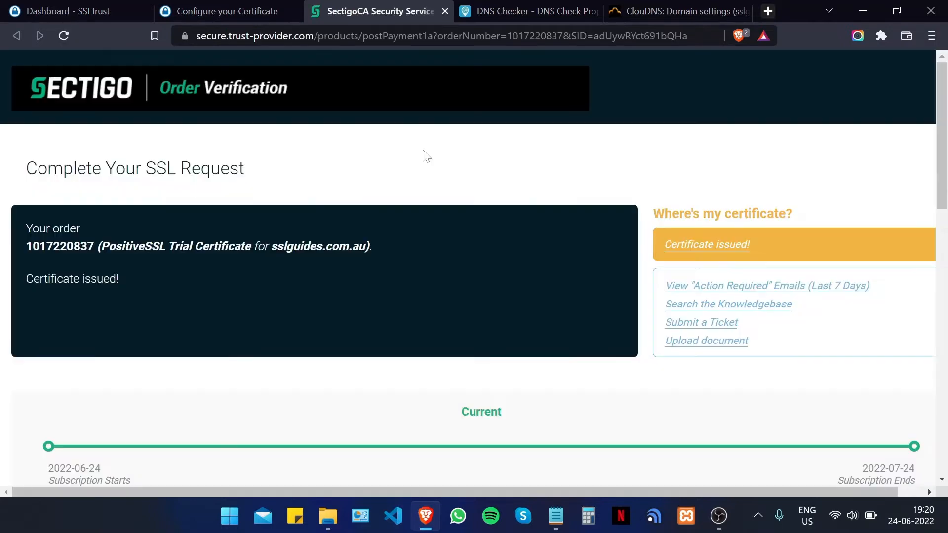
scroll(444, 163, down, 2)
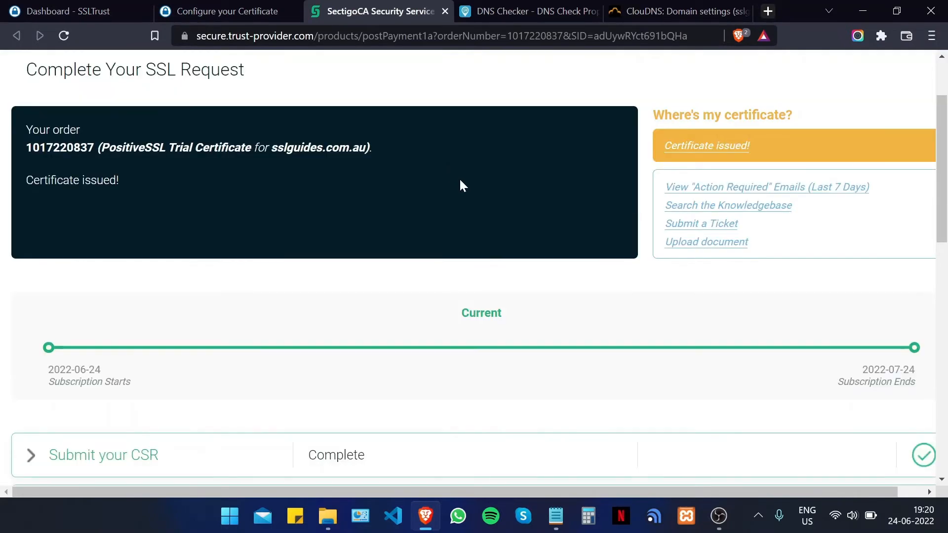
scroll(493, 217, up, 2)
scroll(946, 229, down, 5)
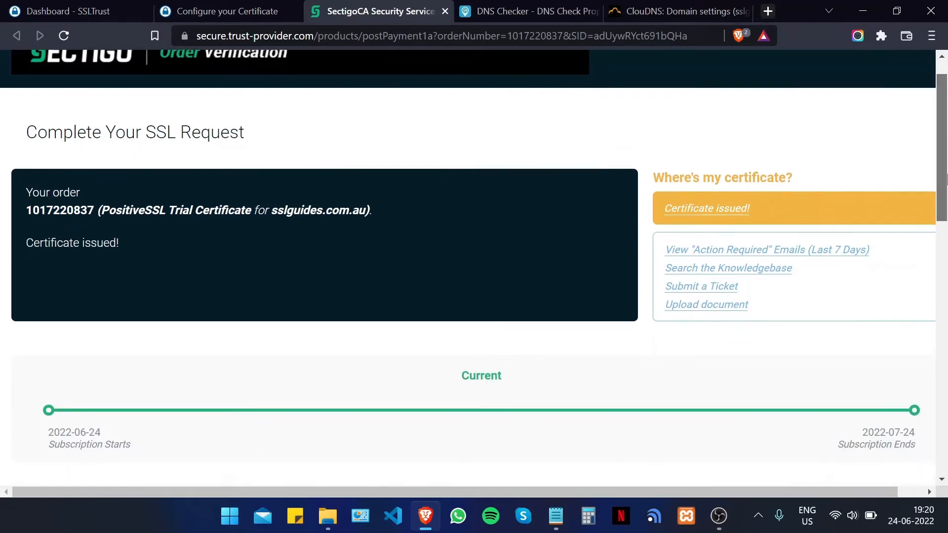
scroll(946, 270, down, 2)
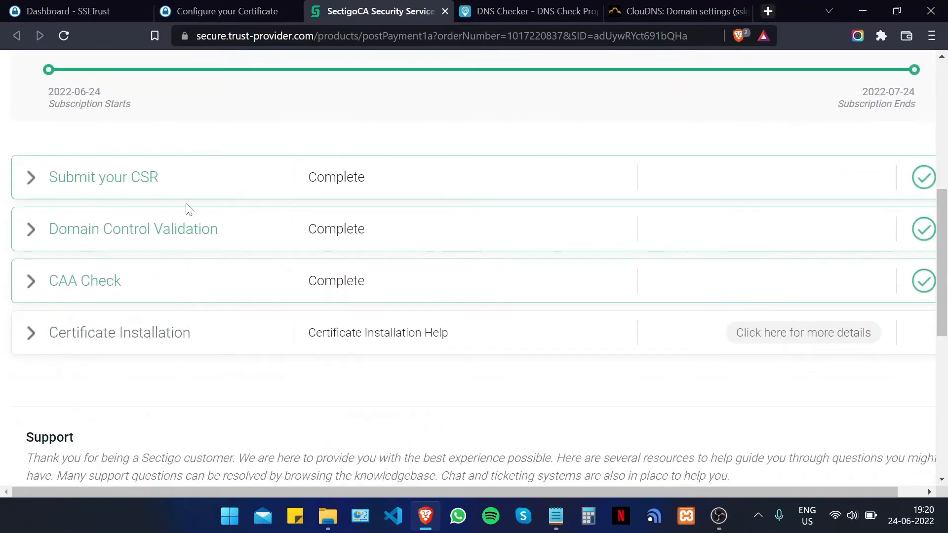
scroll(232, 214, up, 4)
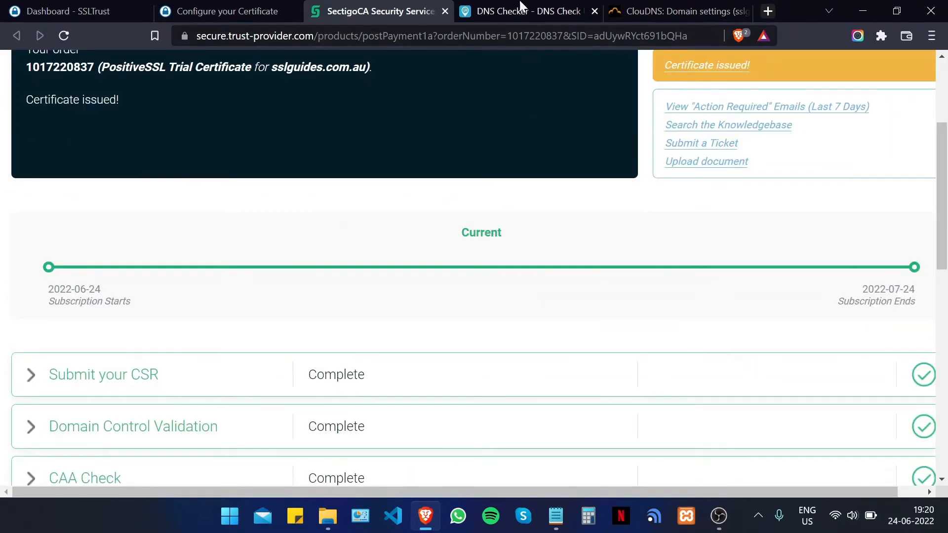
- Recheck CNAME propagation in DNS Checker, then close the DNS Checker, ClouDNS and Sectigo tabs
click(507, 10)
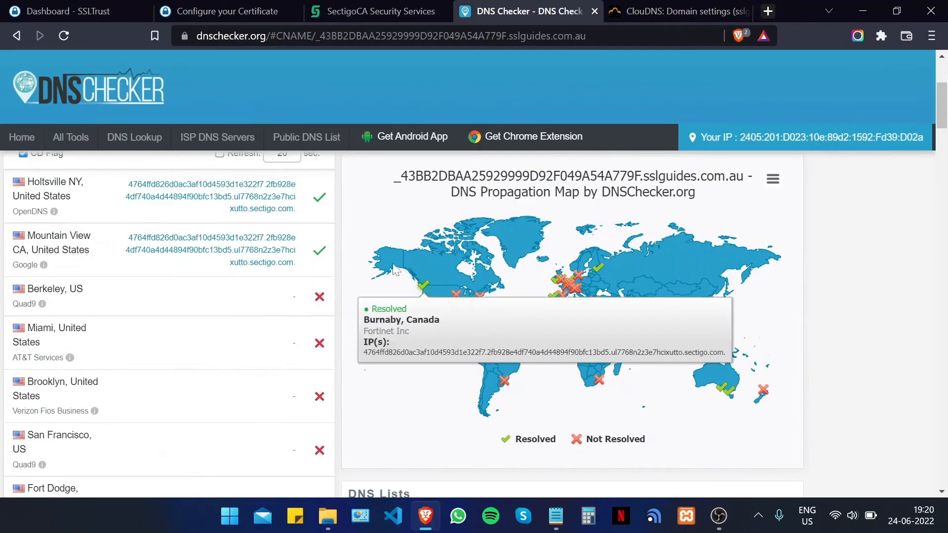
scroll(327, 314, down, 6)
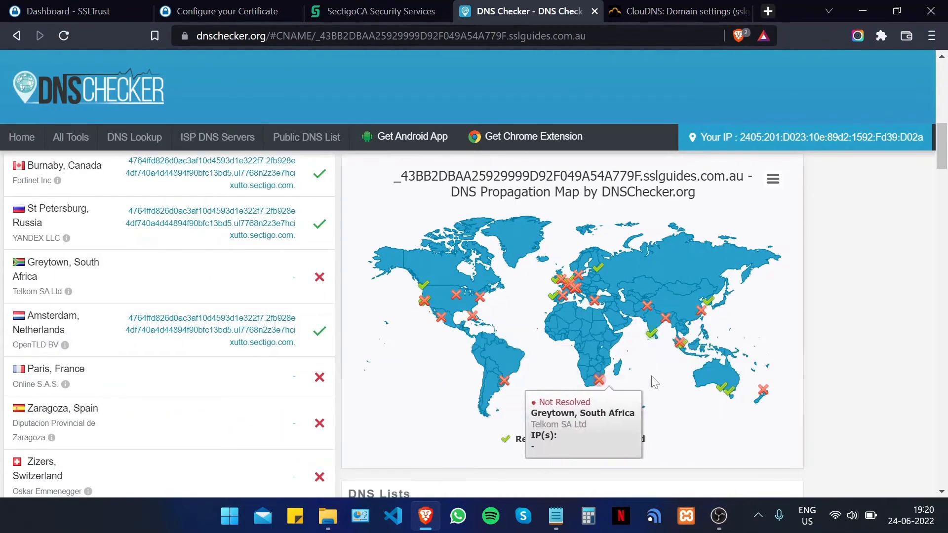
scroll(598, 346, up, 2)
click(595, 11)
click(597, 10)
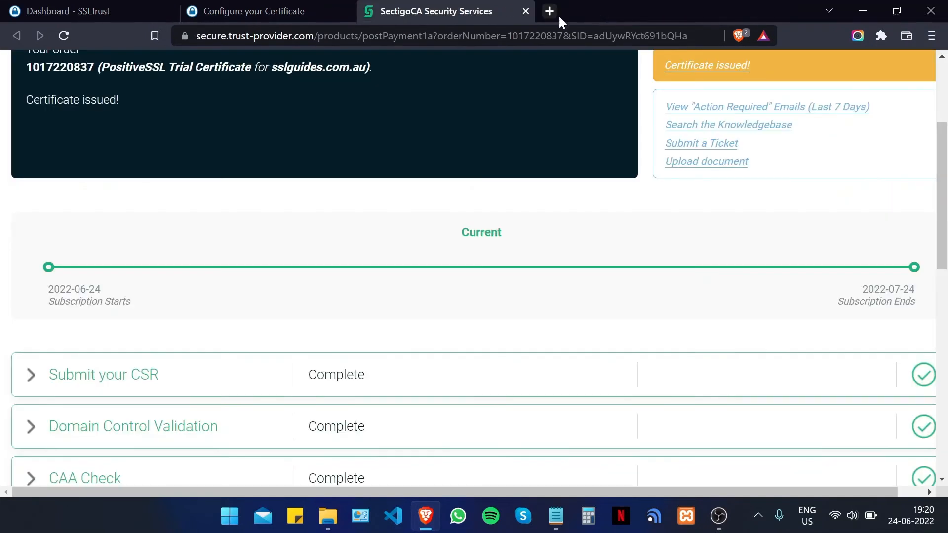
scroll(366, 173, down, 4)
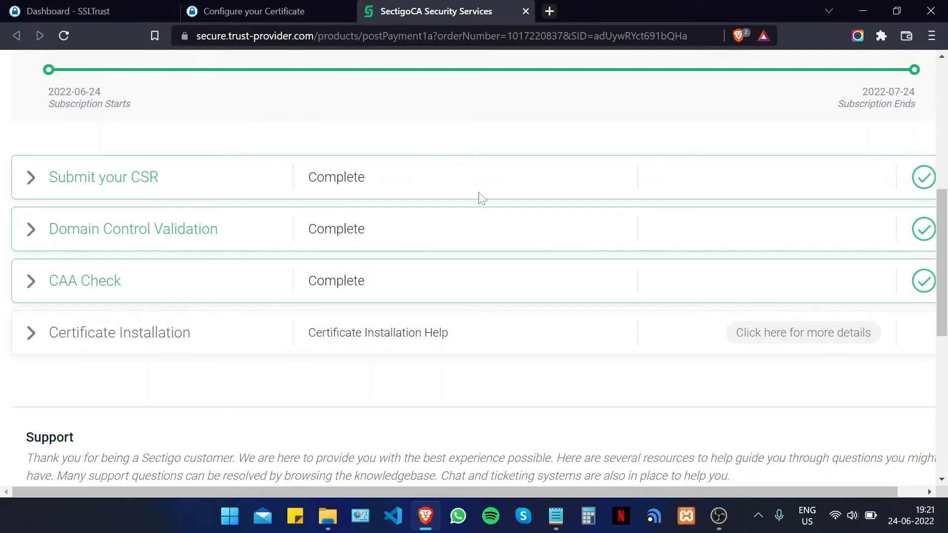
scroll(412, 265, up, 2)
scroll(412, 266, up, 5)
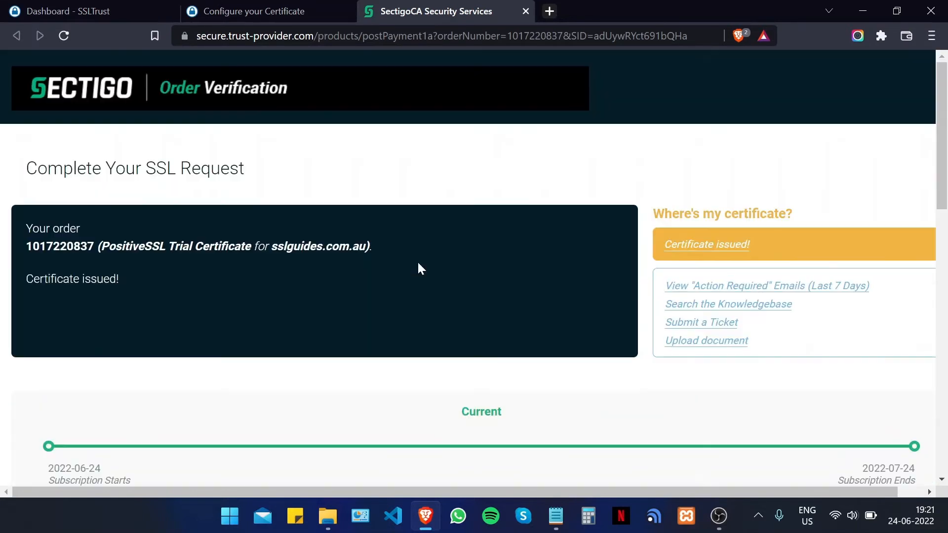
click(525, 11)
- From the SSLTrust Dashboard, open the first sslguides.com.au SSL product and its Collect/Download Certificate page
click(348, 11)
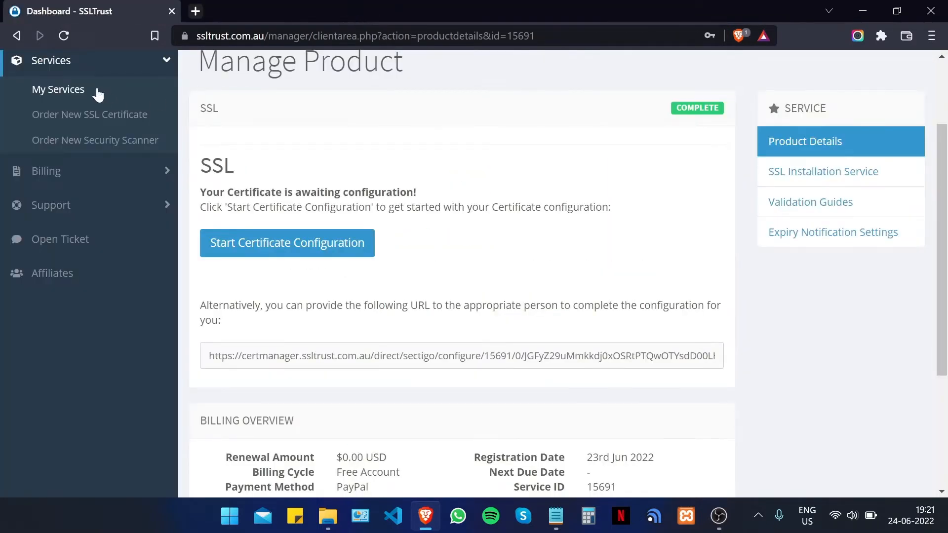
scroll(97, 93, up, 2)
click(61, 138)
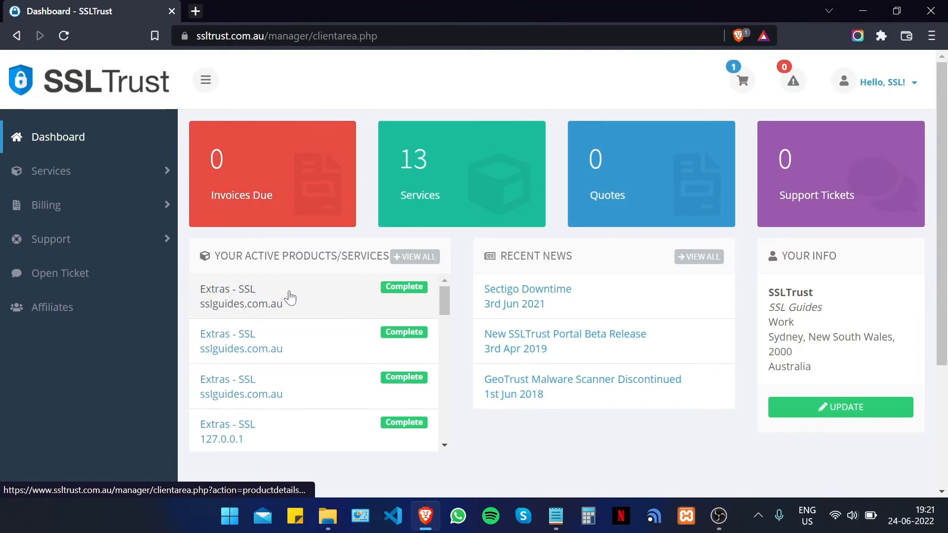
click(285, 299)
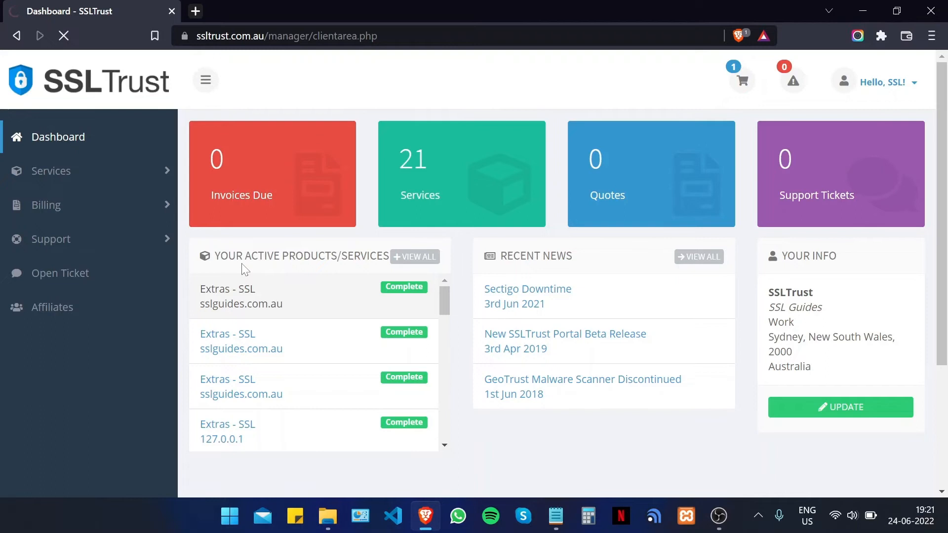
scroll(596, 305, down, 3)
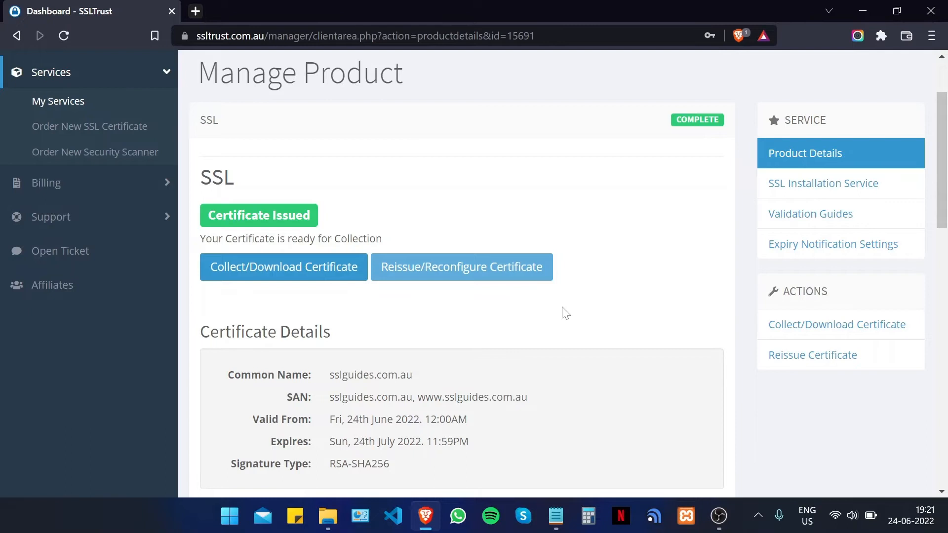
scroll(529, 272, up, 2)
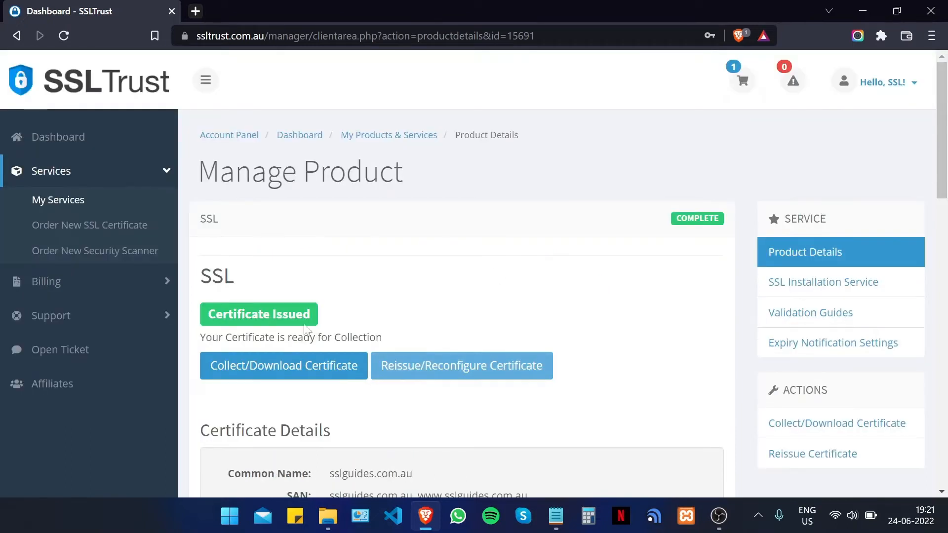
click(285, 370)
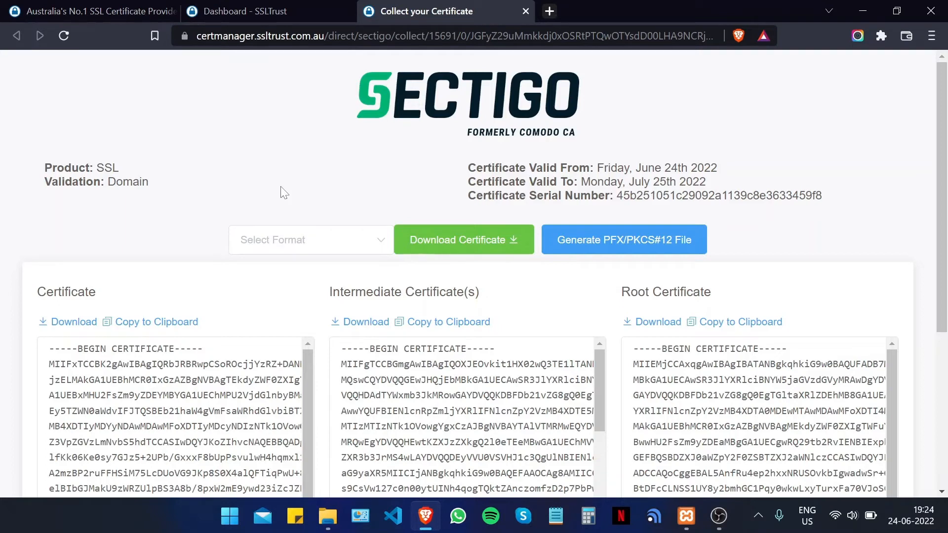
- Download the certificate as separate primary and intermediate .crt files, saved as certs.zip
click(283, 250)
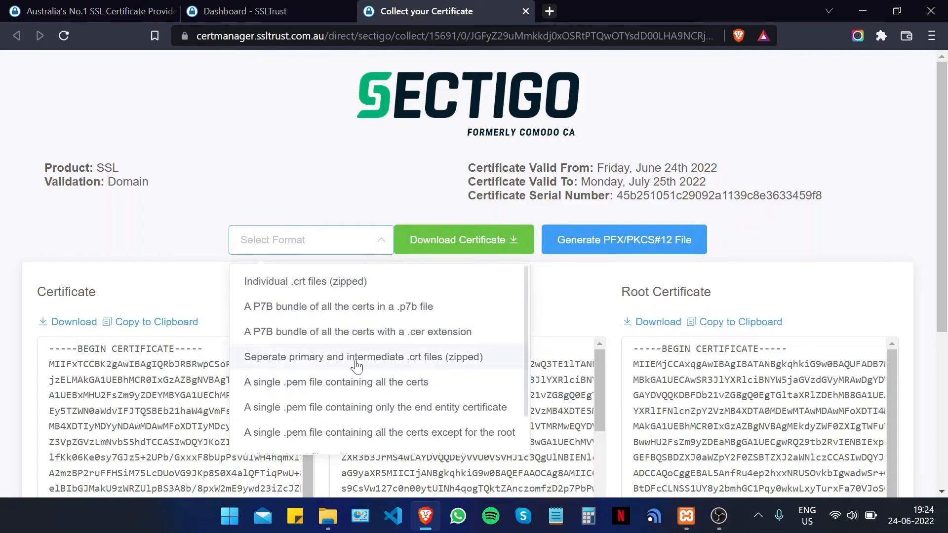
click(397, 367)
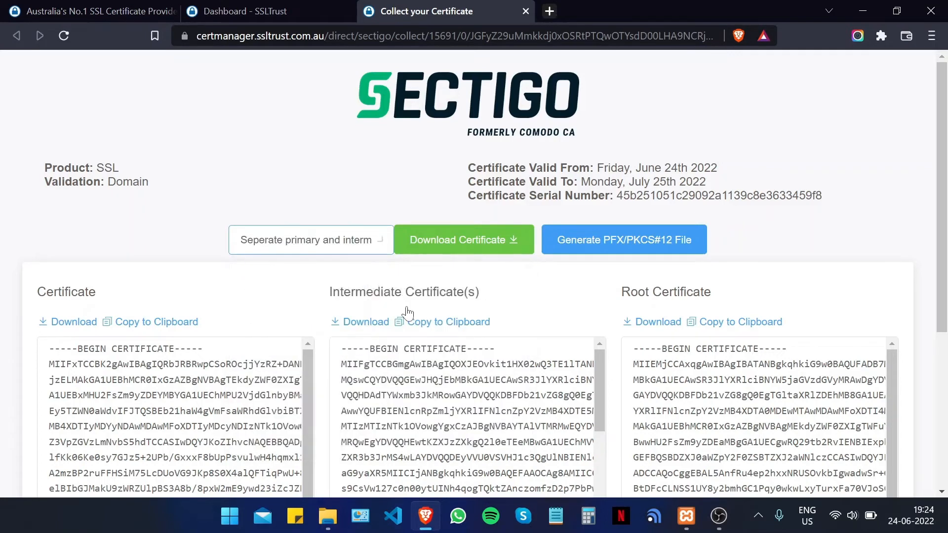
scroll(500, 190, down, 2)
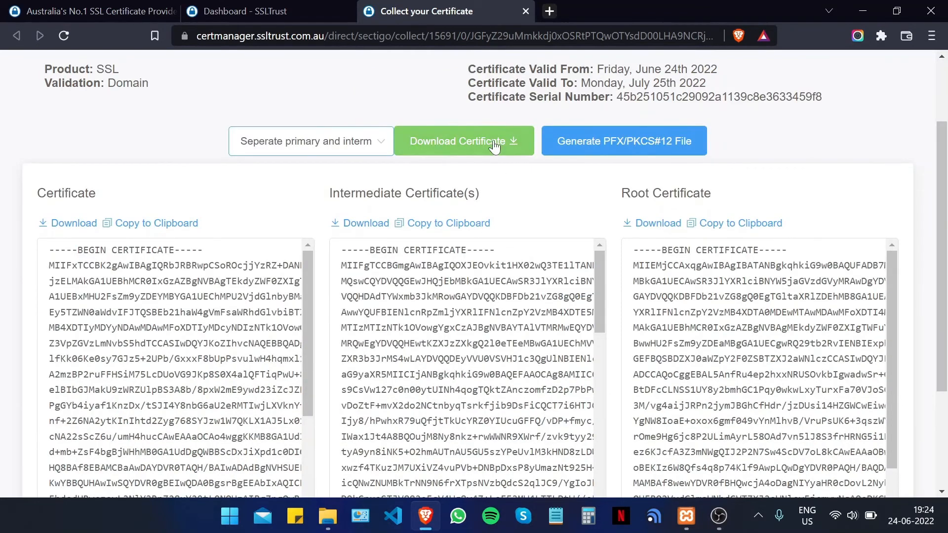
click(475, 140)
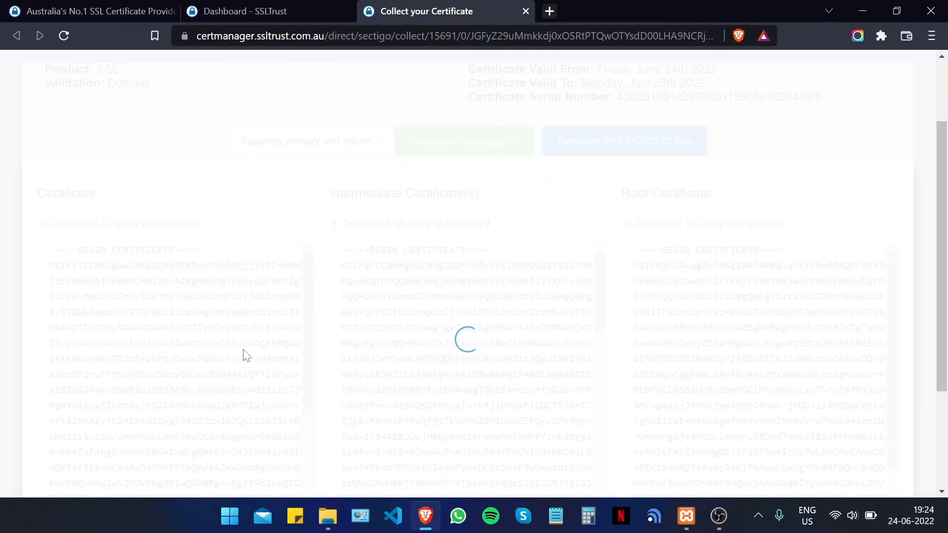
scroll(348, 329, up, 5)
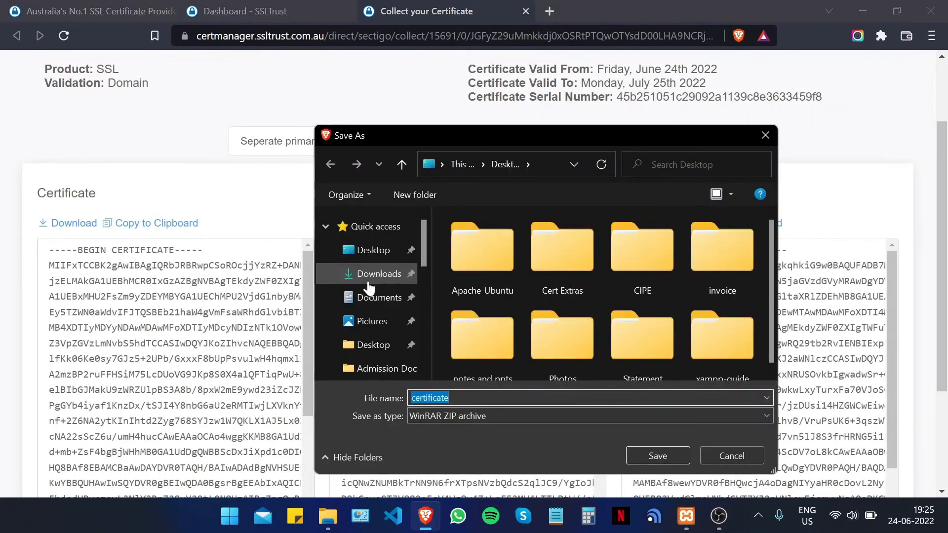
text(cetr)
key(BackSpace)
key(BackSpace)
key(BackSpace)
key(BackSpace)
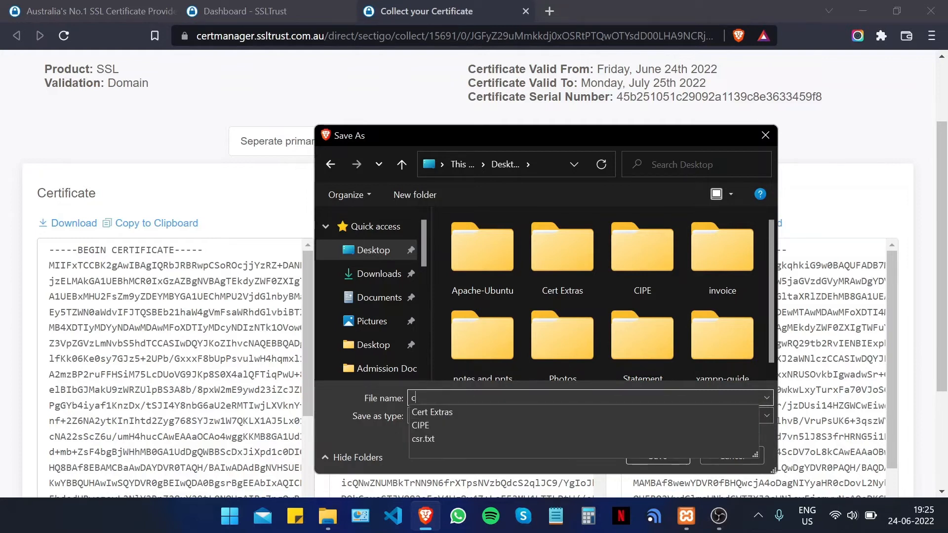
text(certs)
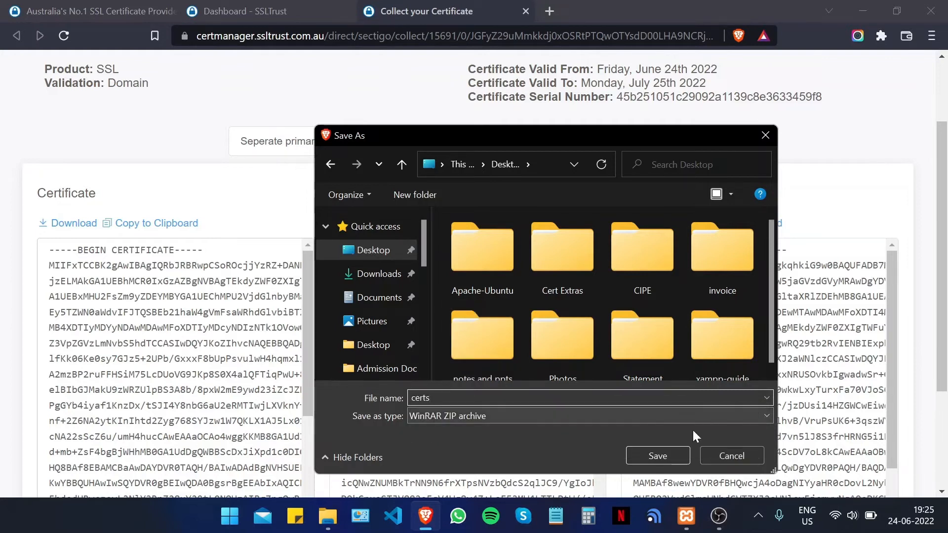
click(639, 456)
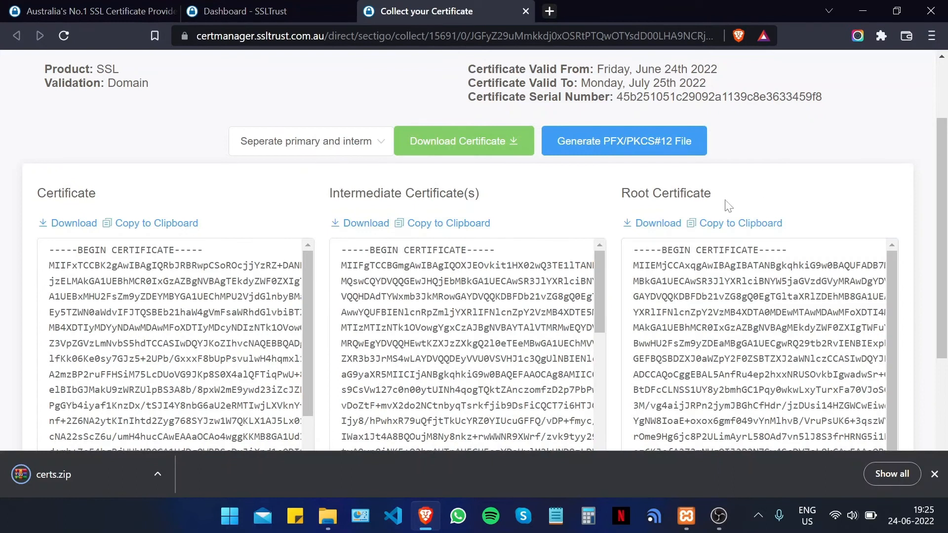
- Extract both certificate files from certs.zip to the Desktop and close WinRAR
click(80, 480)
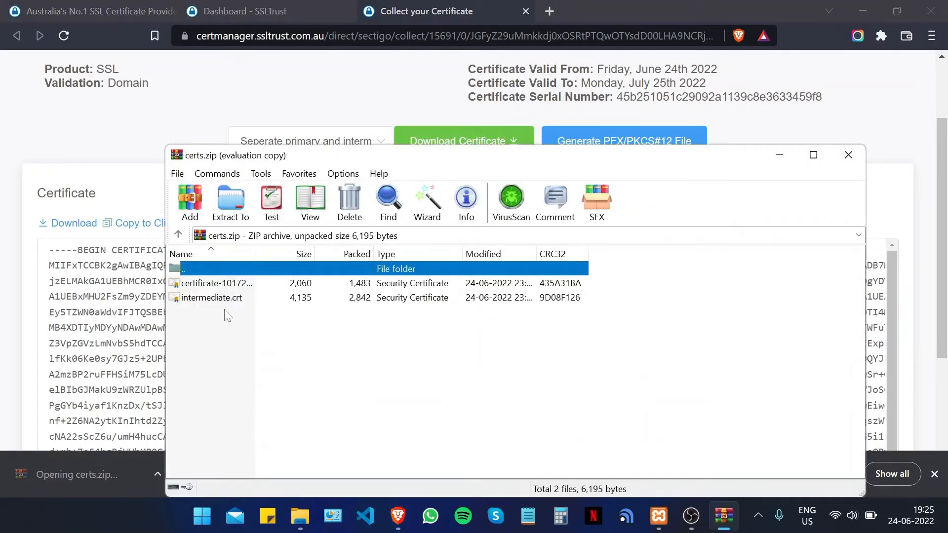
drag(227, 314, 227, 286)
click(231, 202)
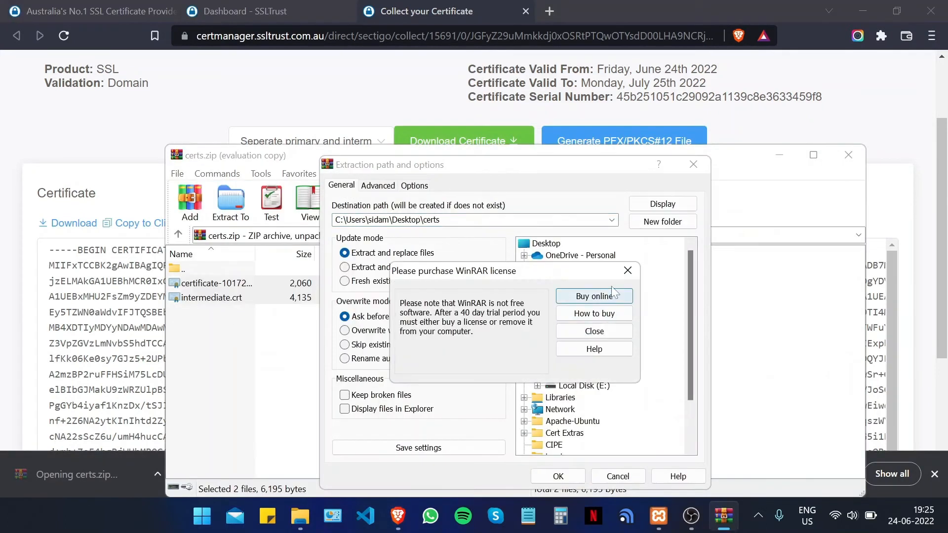
click(628, 270)
click(570, 292)
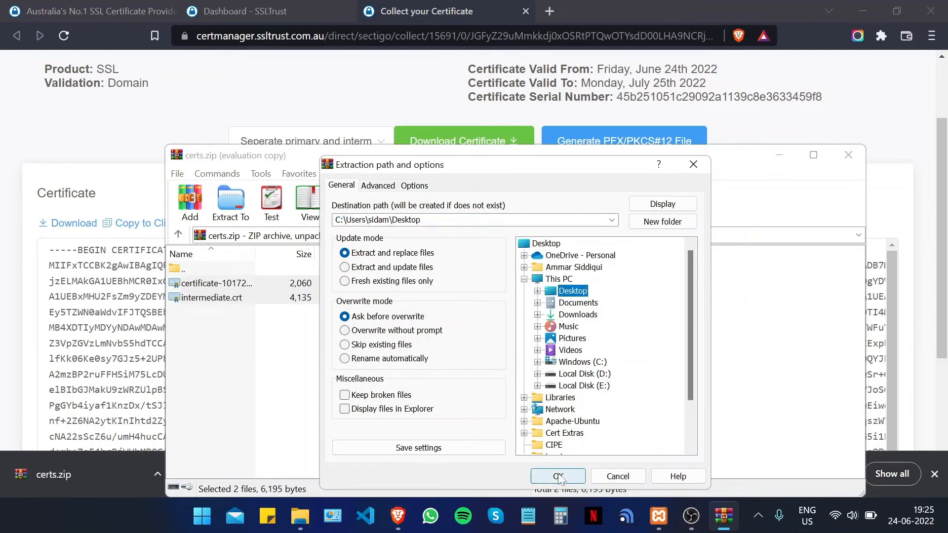
click(558, 476)
click(848, 155)
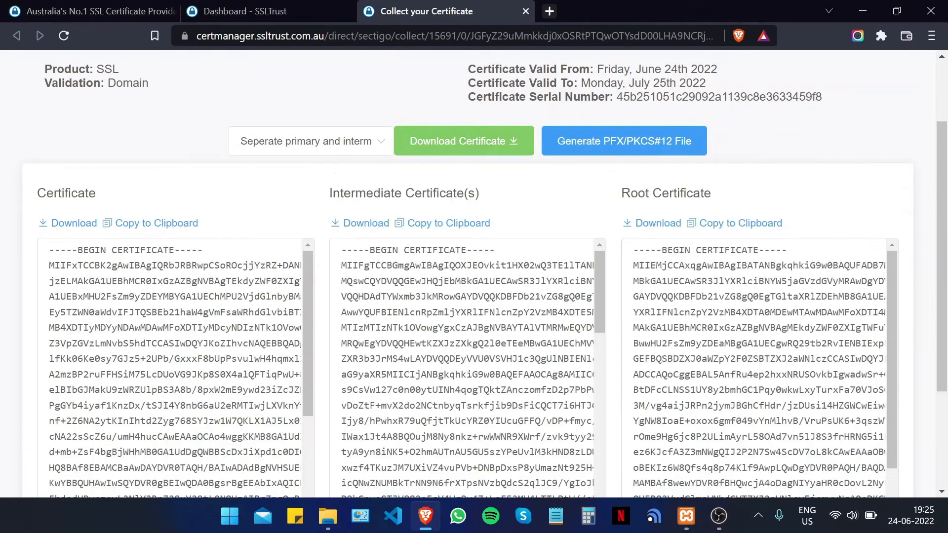
click(863, 10)
- Hide the file browser and XAMPP Control Panel, and move the certificate file beside the invoice folder
click(854, 11)
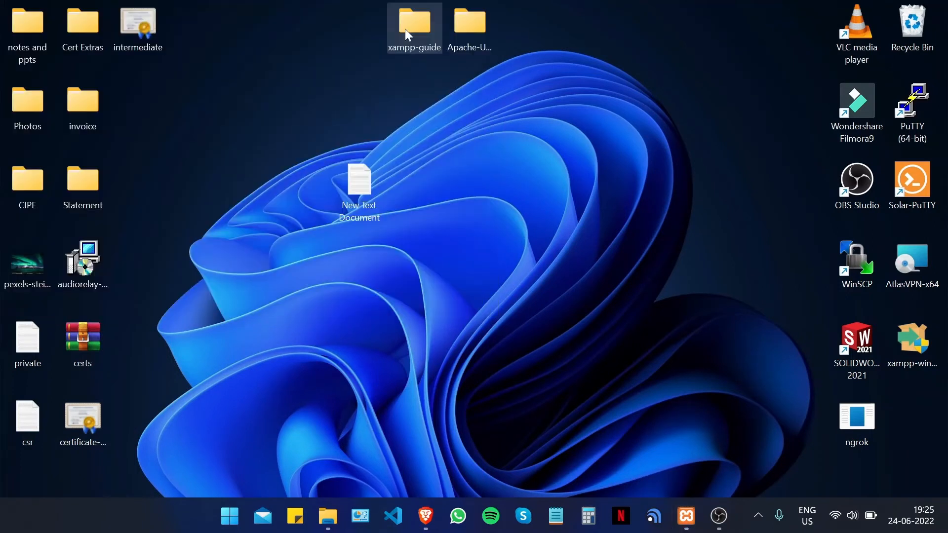
click(412, 13)
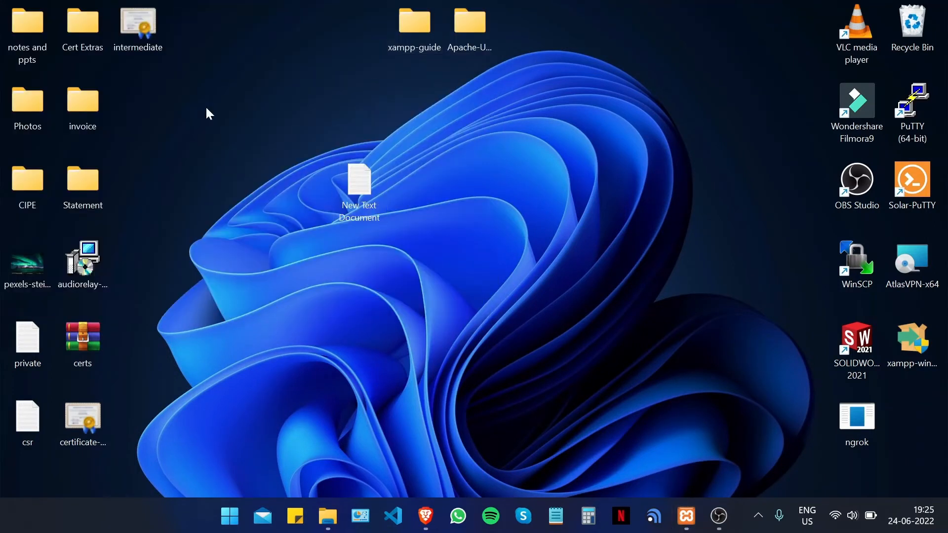
drag(88, 427, 147, 139)
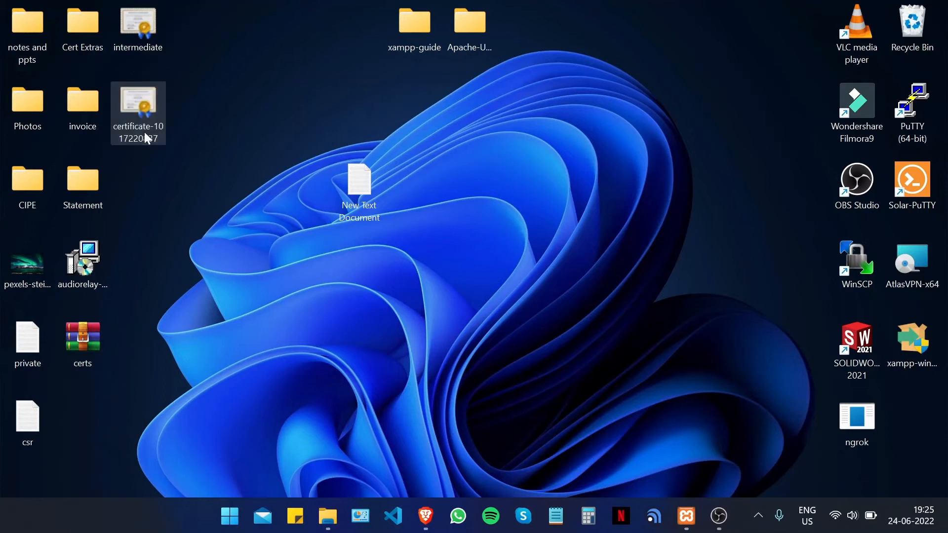
- Rename the extracted certificate file to 'certificate' by dropping its numeric suffix
click(142, 123)
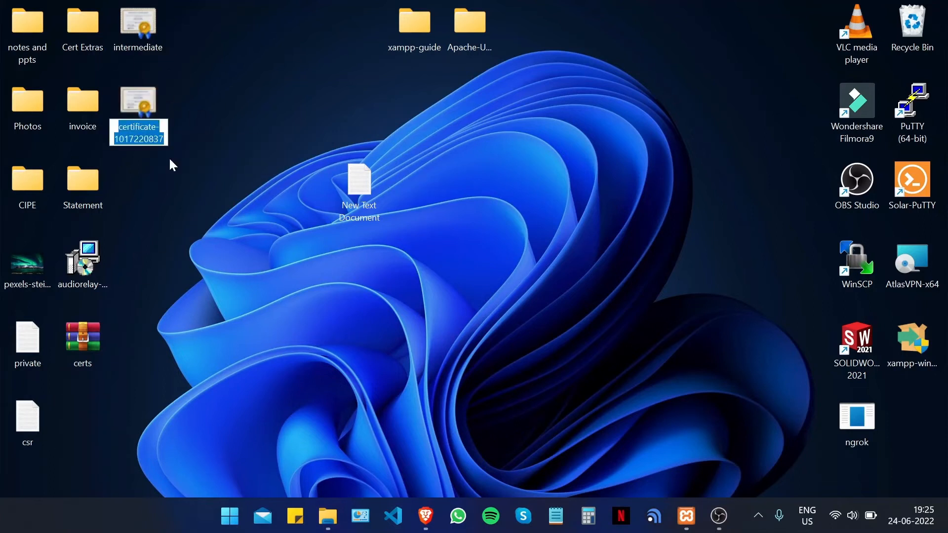
key(Right)
key(BackSpace)
key(BackSpace)
key(BackSpace)
key(BackSpace)
key(BackSpace)
key(BackSpace)
key(BackSpace)
key(BackSpace)
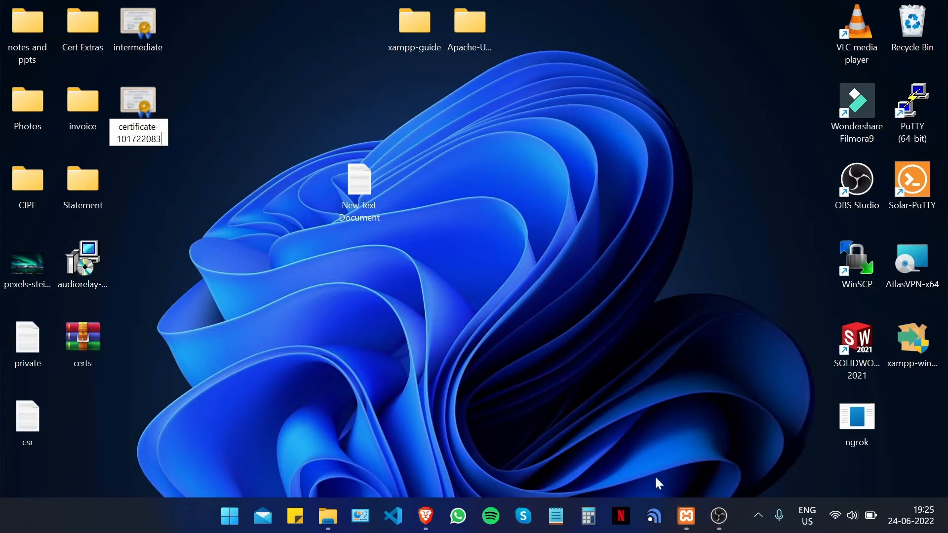
key(BackSpace)
key(BackSpace)
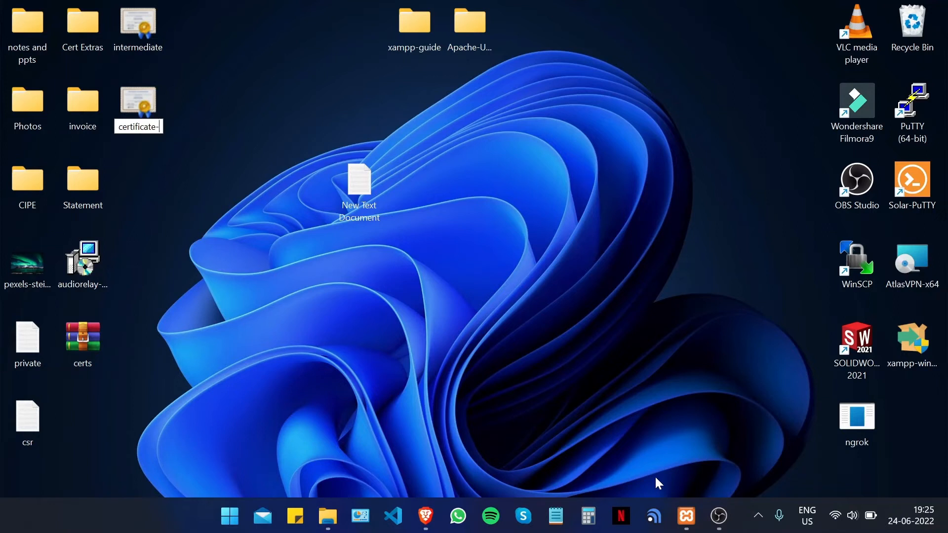
key(BackSpace)
key(BackSpace)
key(BackSpace)
key(BackSpace)
key(BackSpace)
key(BackSpace)
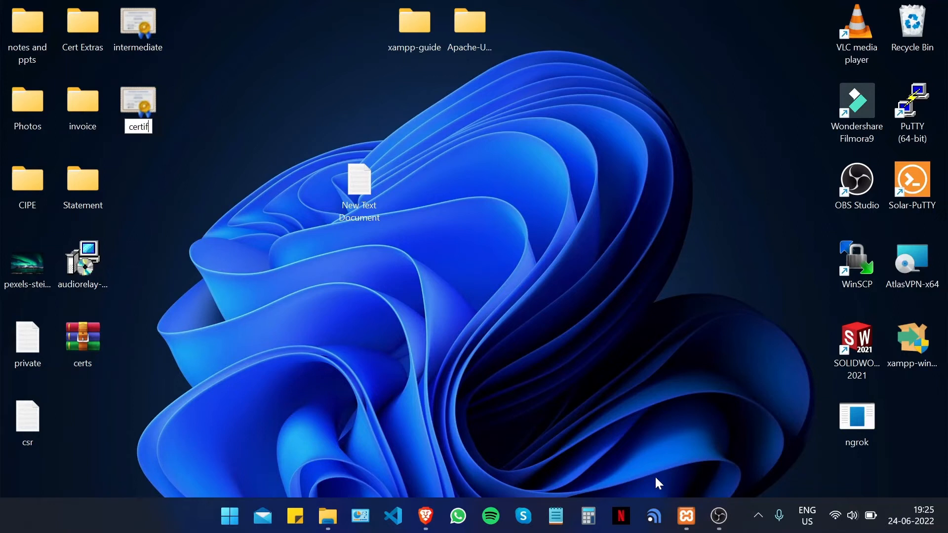
text(icate)
key(Return)
drag(159, 16, 137, 165)
click(243, 166)
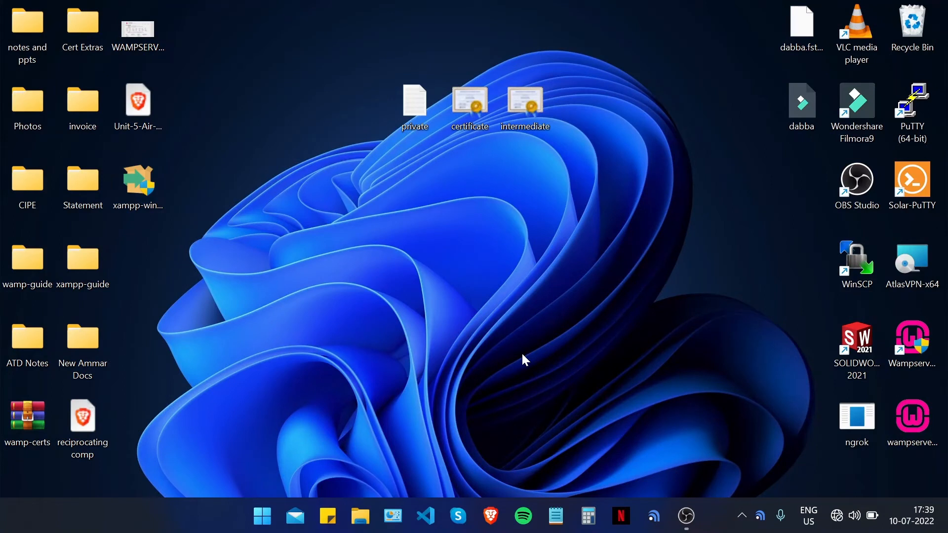
- Open certificate.crt and intermediate.crt in Visual Studio Code
right_click(467, 122)
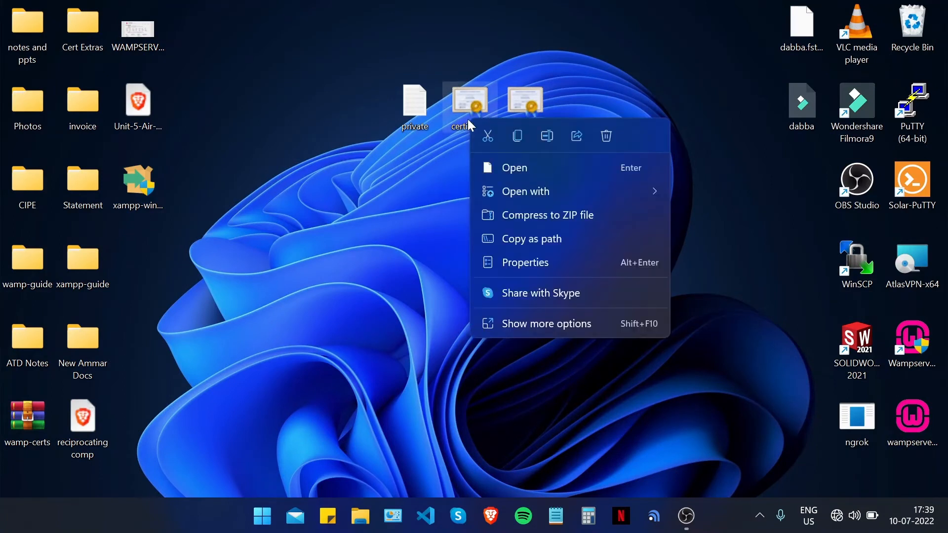
mouse_move(541, 190)
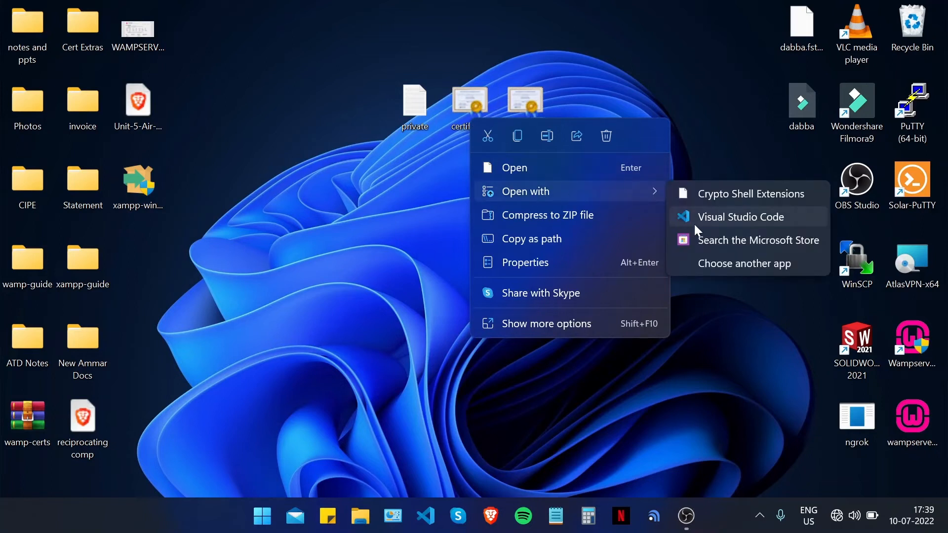
click(709, 225)
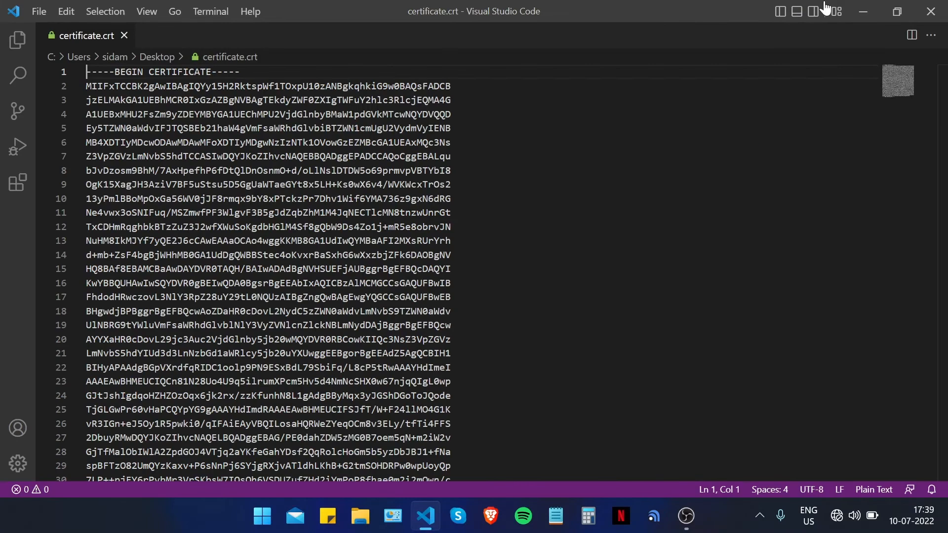
click(859, 8)
right_click(532, 112)
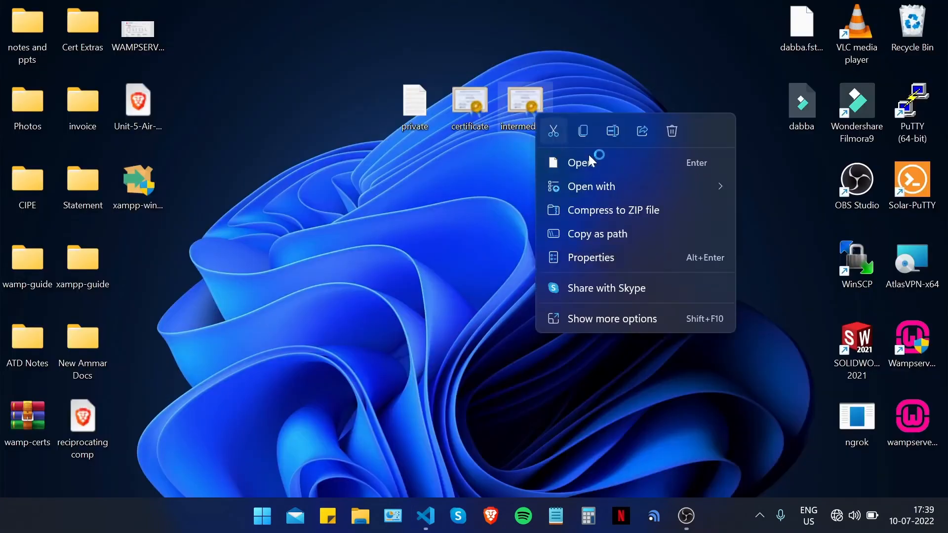
mouse_move(627, 187)
click(819, 212)
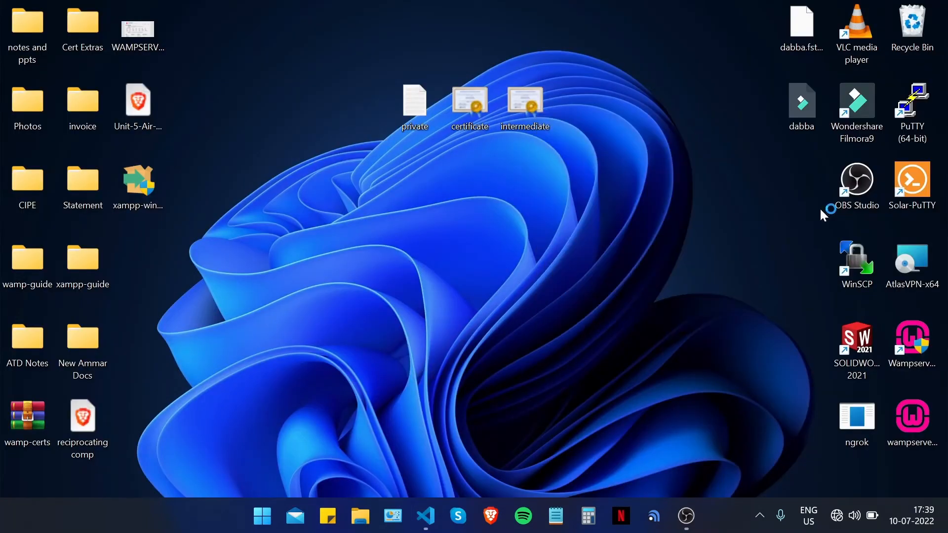
- Copy the entire intermediate certificate from intermediate.crt, including the END CERTIFICATE line
click(92, 39)
click(158, 39)
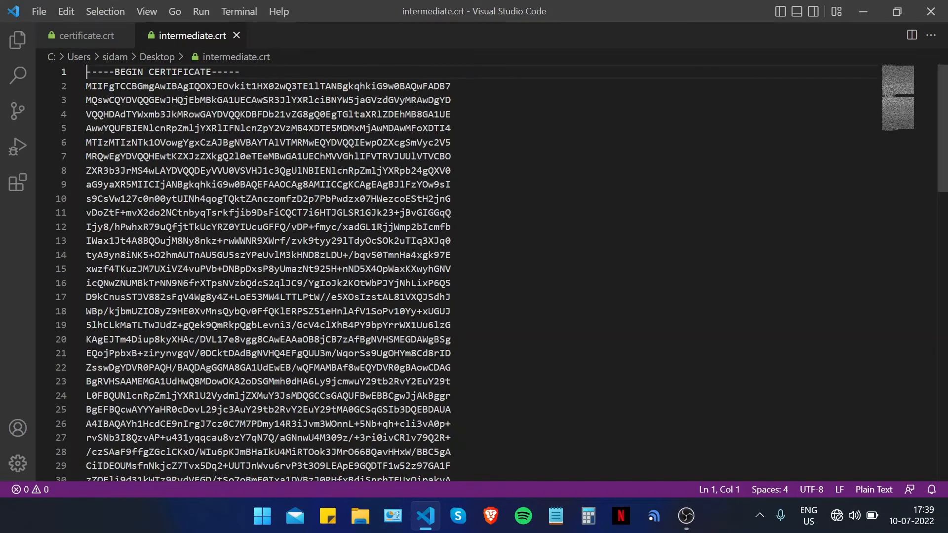
key(shift+Down)
key(shift+End)
key(shift+Down)
right_click(242, 357)
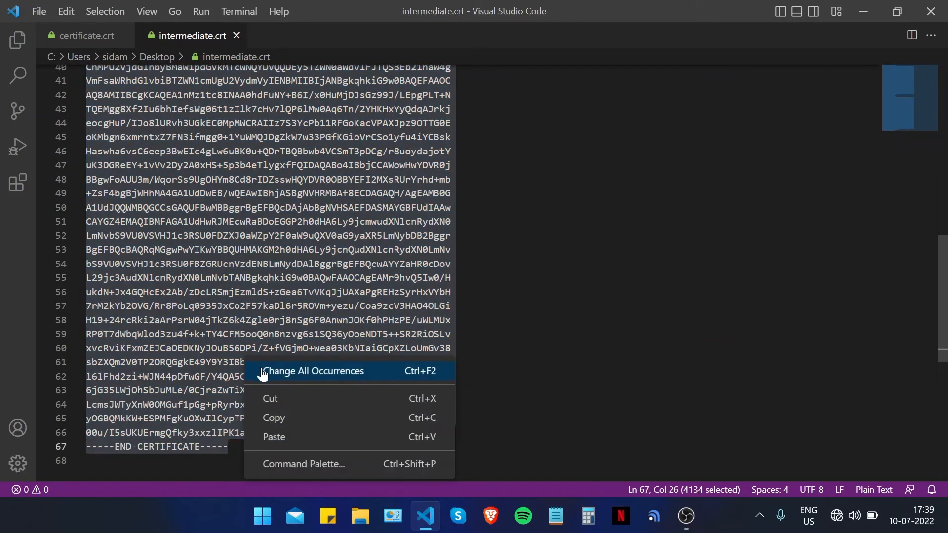
click(271, 413)
- Paste it on a new line after certificate.crt's END CERTIFICATE line, save, and close the editor
click(106, 37)
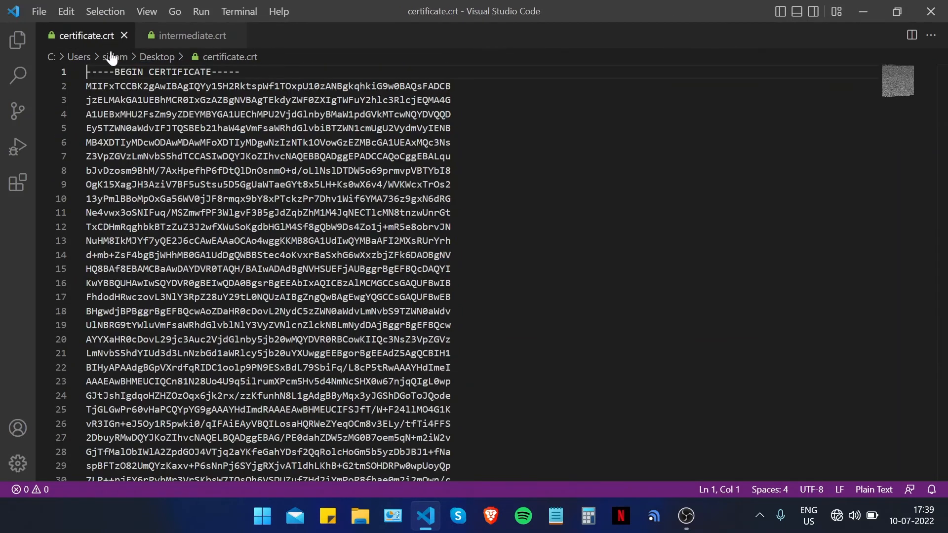
scroll(266, 247, down, 5)
scroll(266, 247, down, 2)
scroll(267, 247, up, 4)
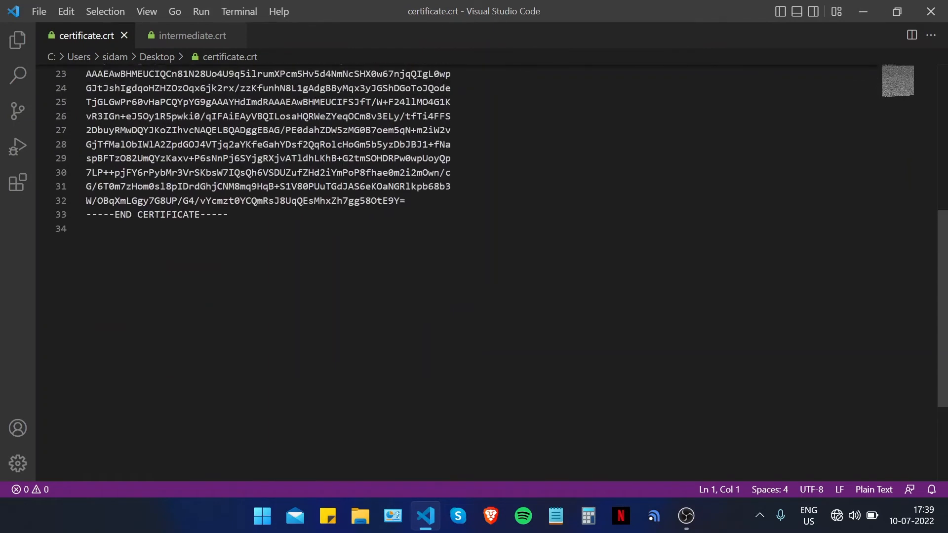
click(229, 215)
key(Return)
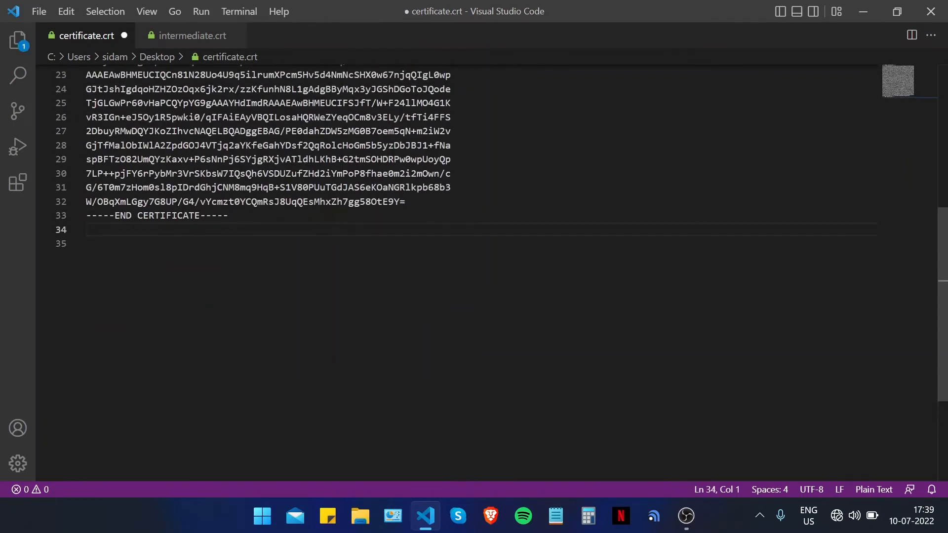
key(ctrl+v)
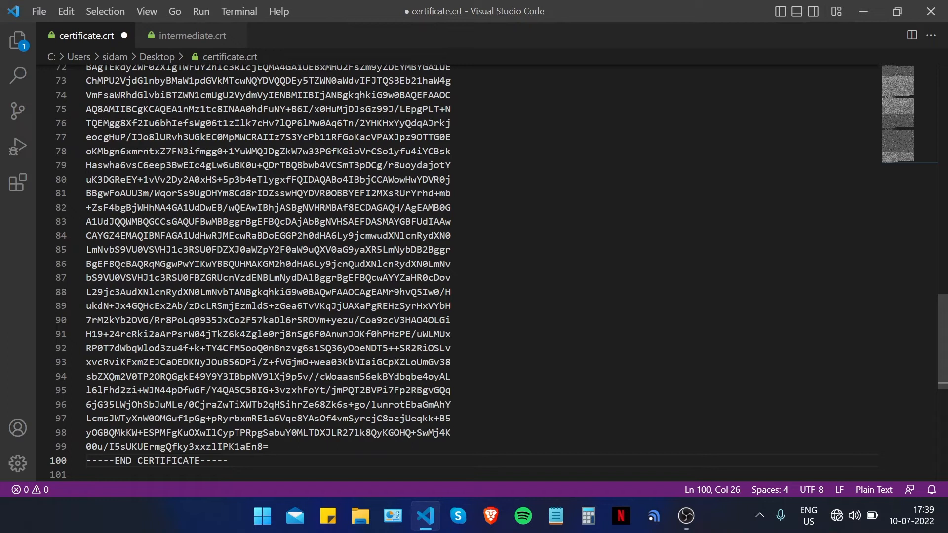
key(ctrl+s)
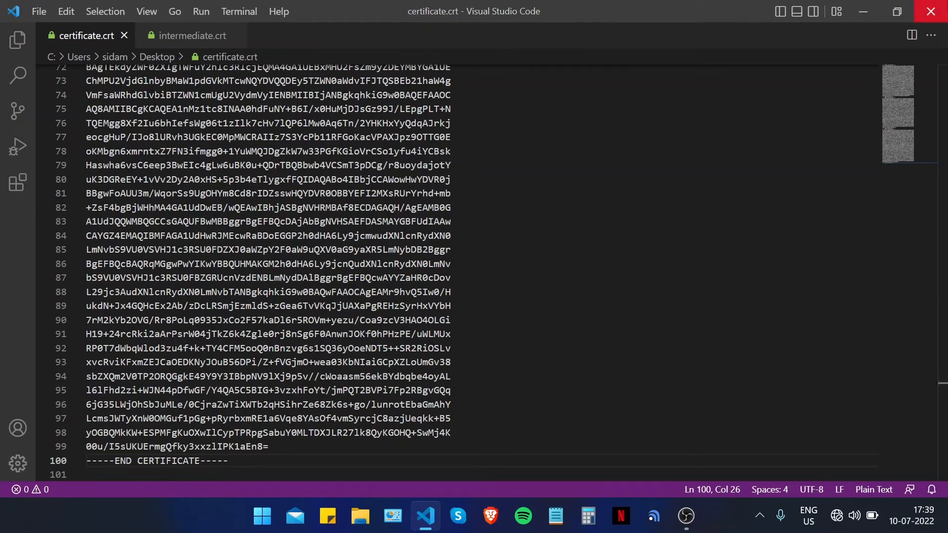
click(931, 11)
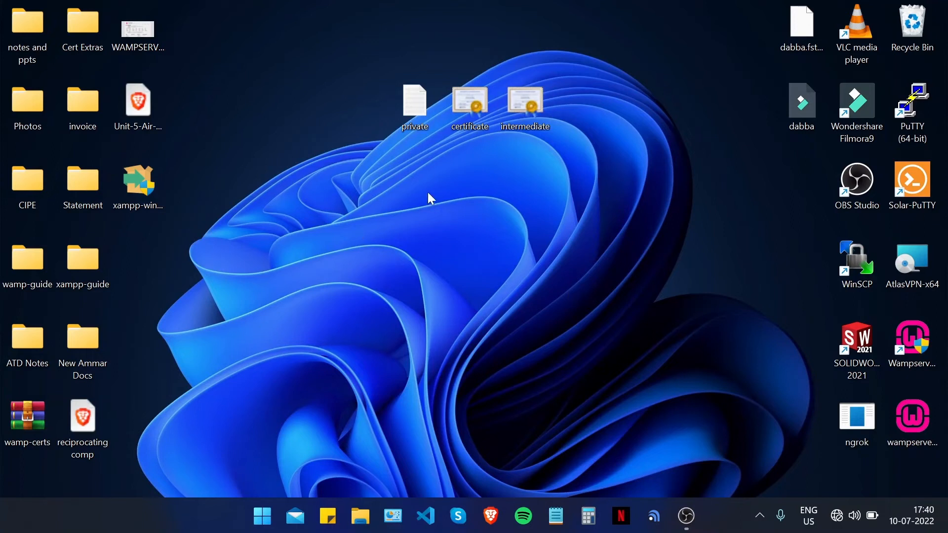
- Browse in File Explorer to E:\xampp\apache\conf on the HDD-2 drive
drag(390, 170, 478, 93)
click(603, 375)
click(360, 515)
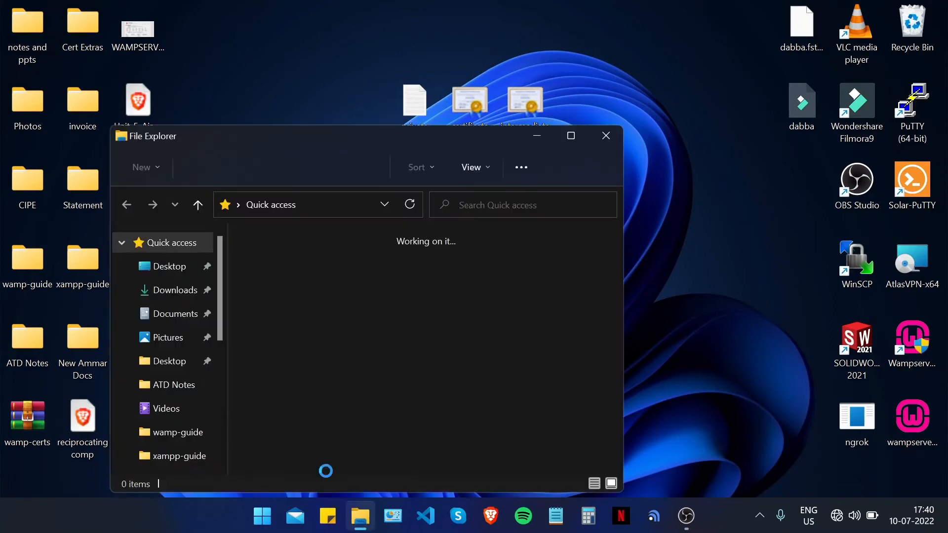
scroll(169, 354, down, 3)
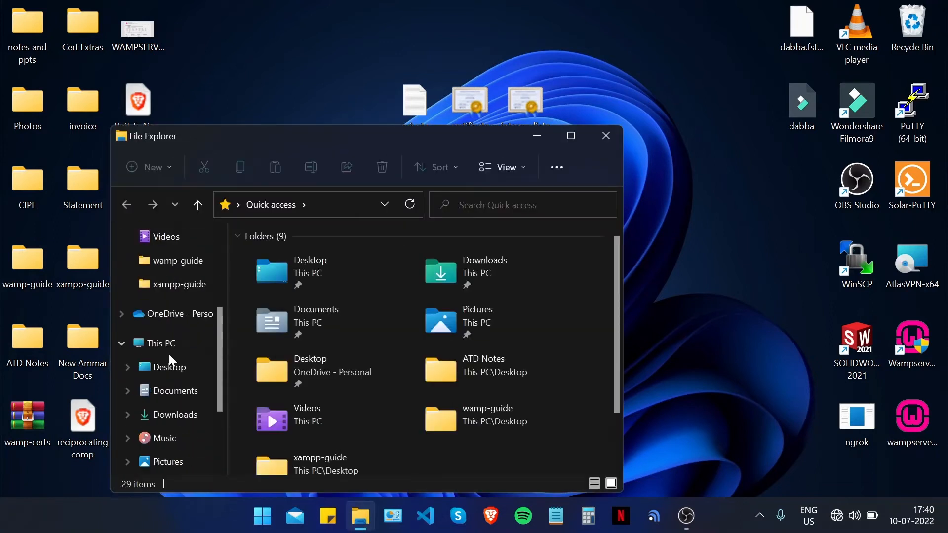
scroll(168, 463, down, 4)
click(162, 455)
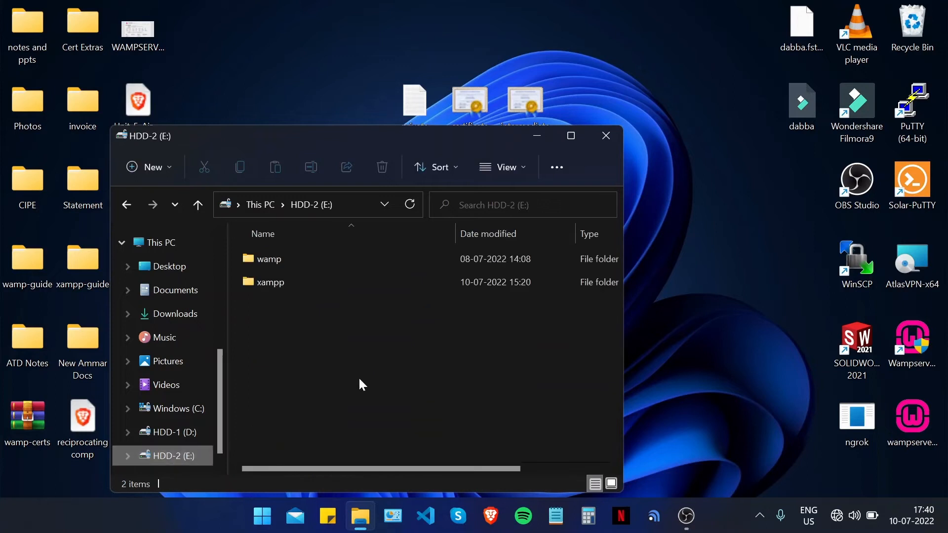
double_click(319, 278)
click(295, 283)
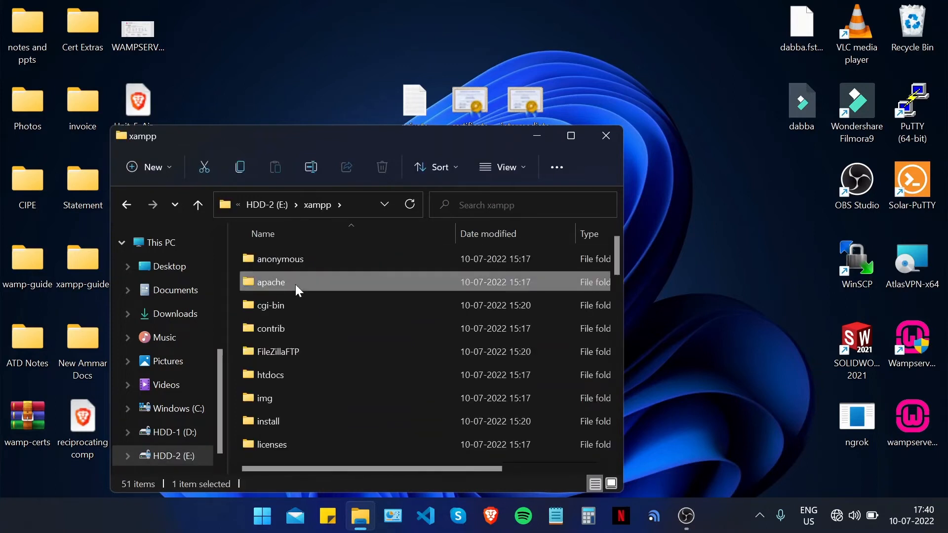
double_click(295, 284)
click(292, 286)
double_click(291, 287)
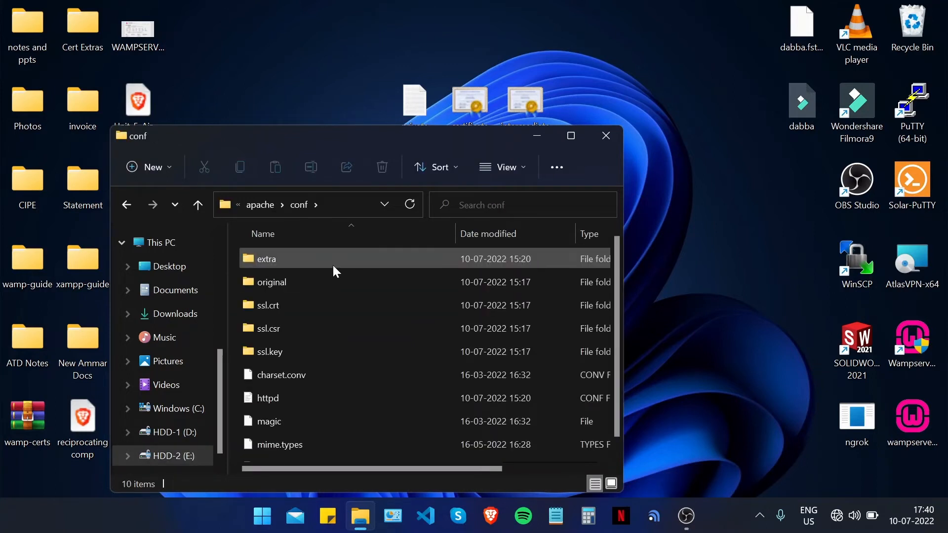
- Create a new folder named ssl in conf and open it
scroll(309, 369, down, 1)
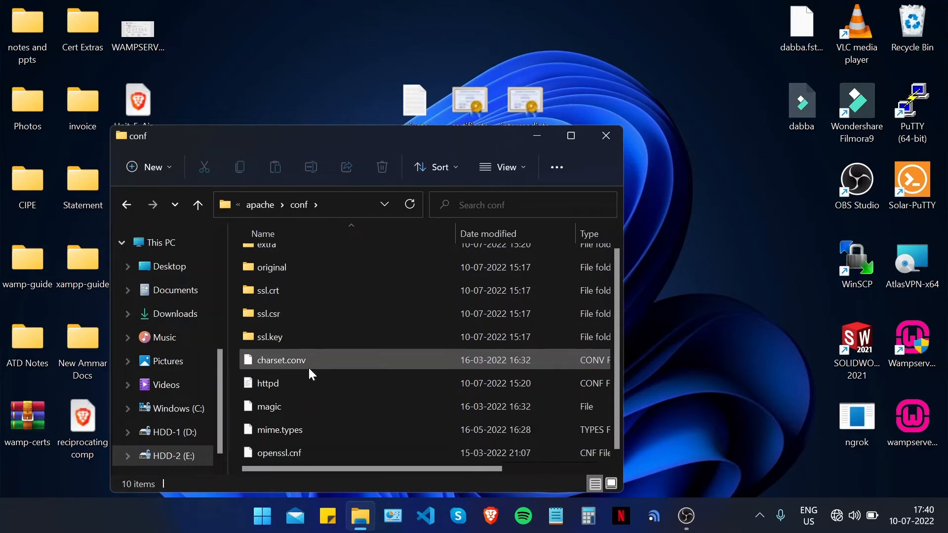
right_click(238, 336)
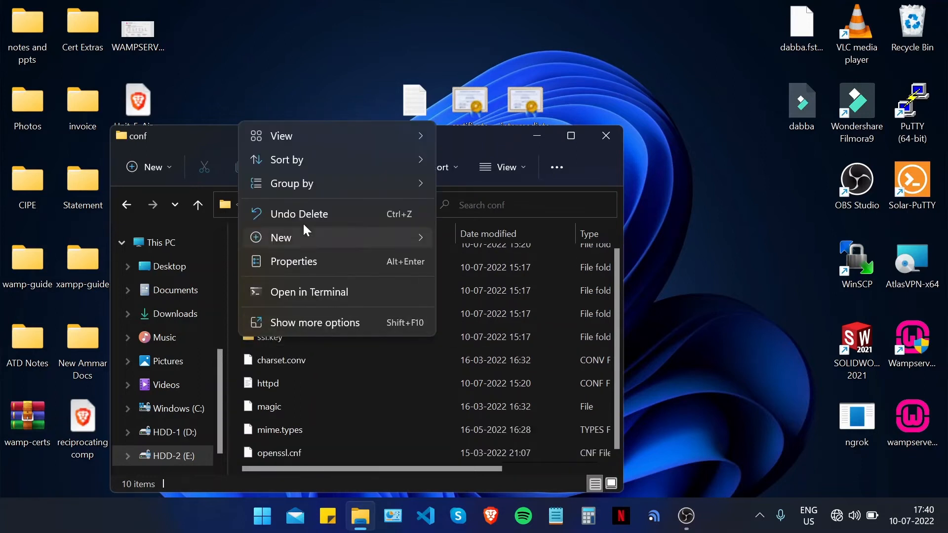
mouse_move(310, 243)
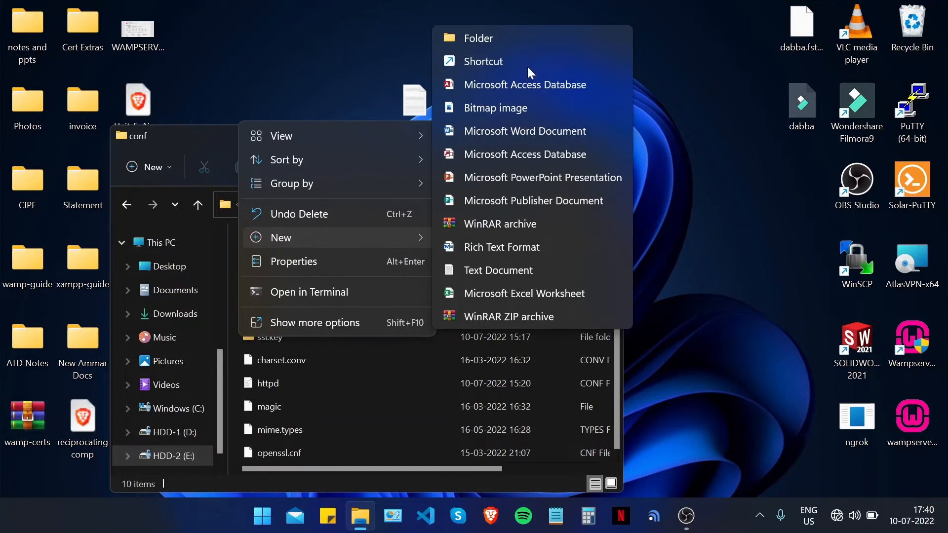
click(512, 36)
text(ssl)
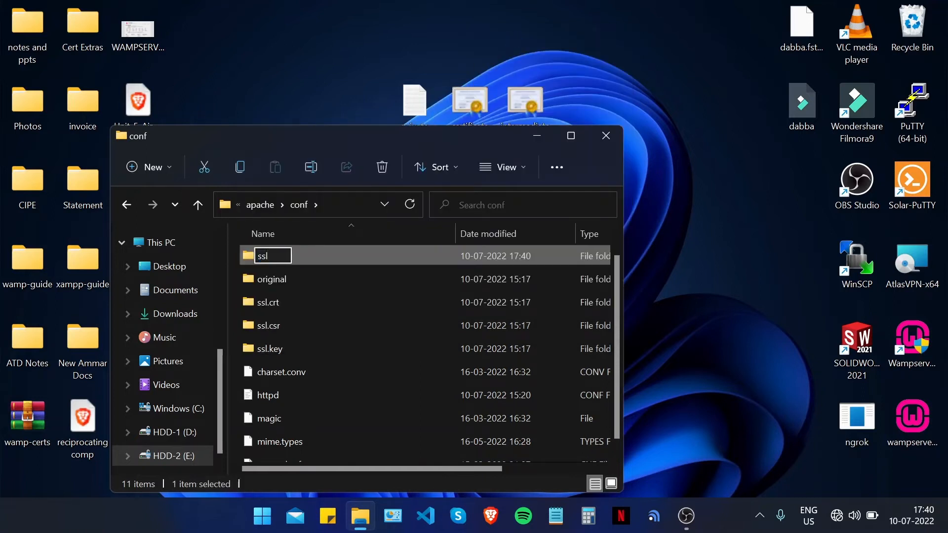
double_click(421, 253)
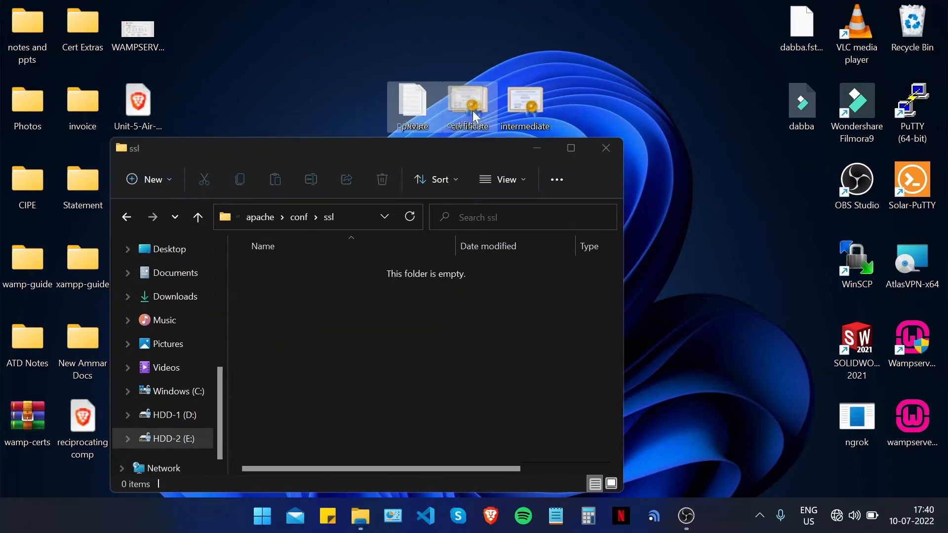
- Copy the desktop certificate and private key files into the ssl folder, then close its window
drag(473, 110, 354, 341)
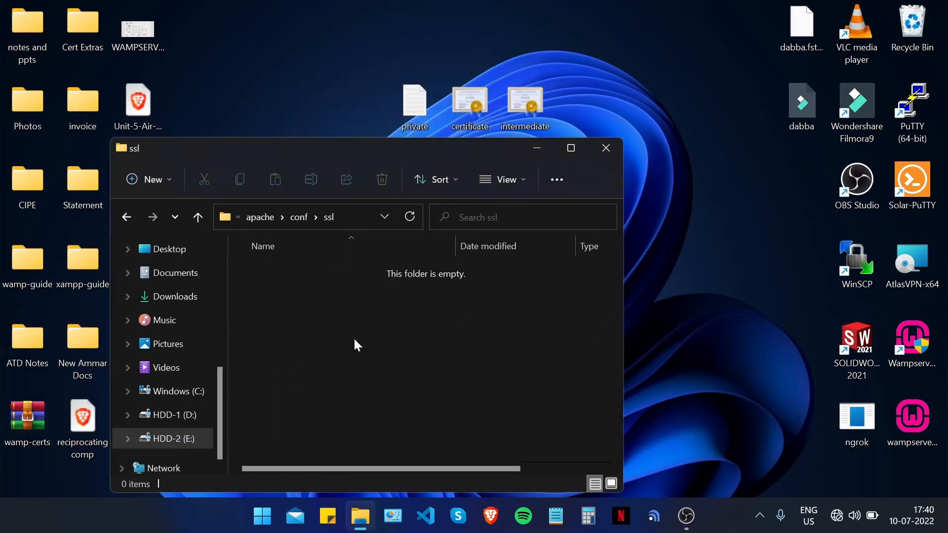
click(295, 380)
drag(294, 349, 260, 349)
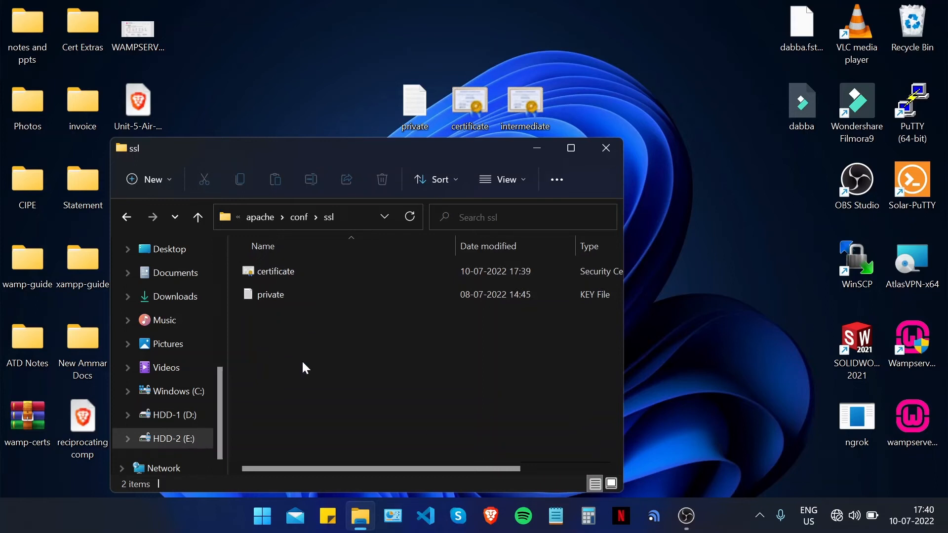
click(614, 154)
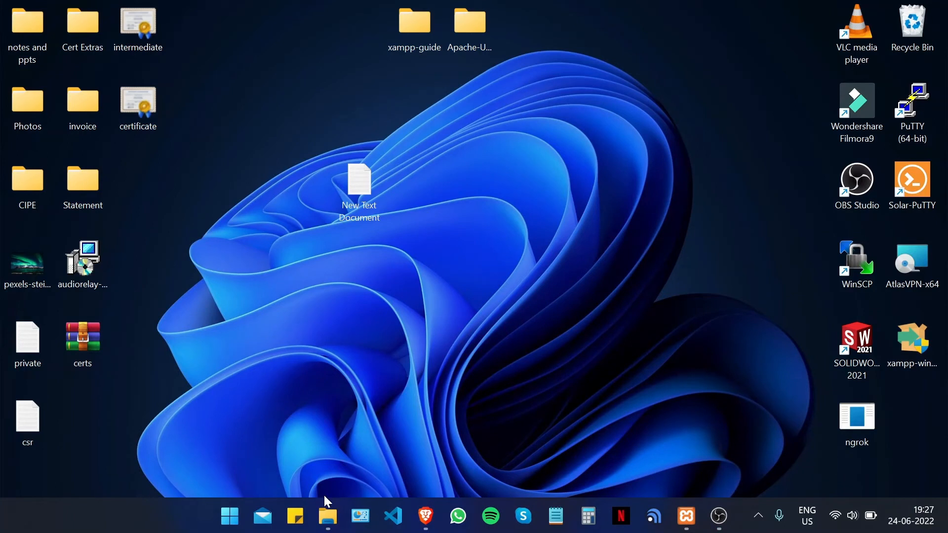
- Open a new File Explorer window, go into C:\Windows, and maximize the window
right_click(328, 513)
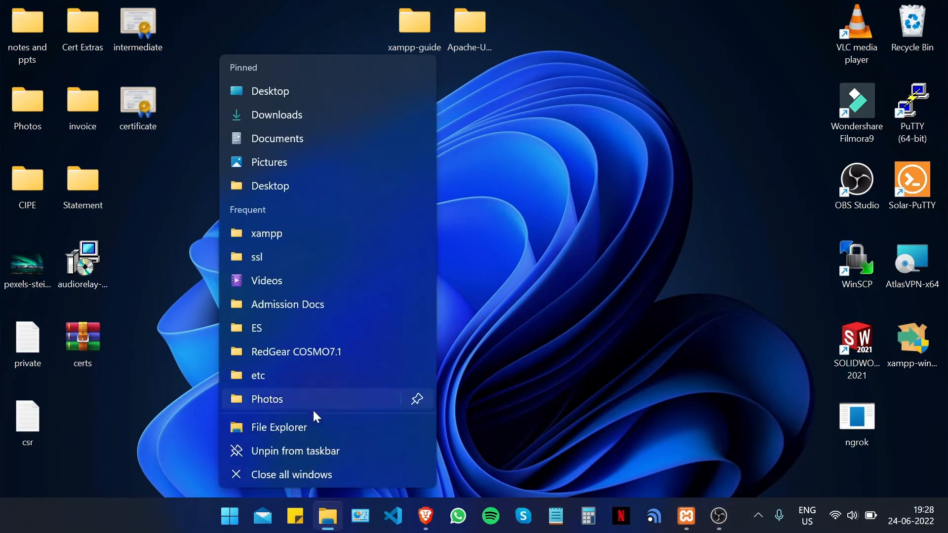
click(308, 427)
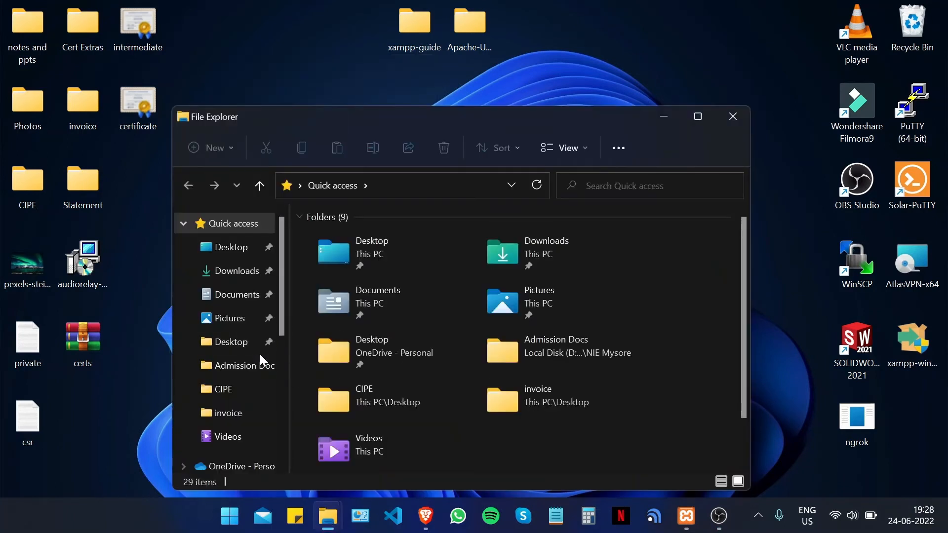
scroll(248, 365, down, 3)
click(231, 353)
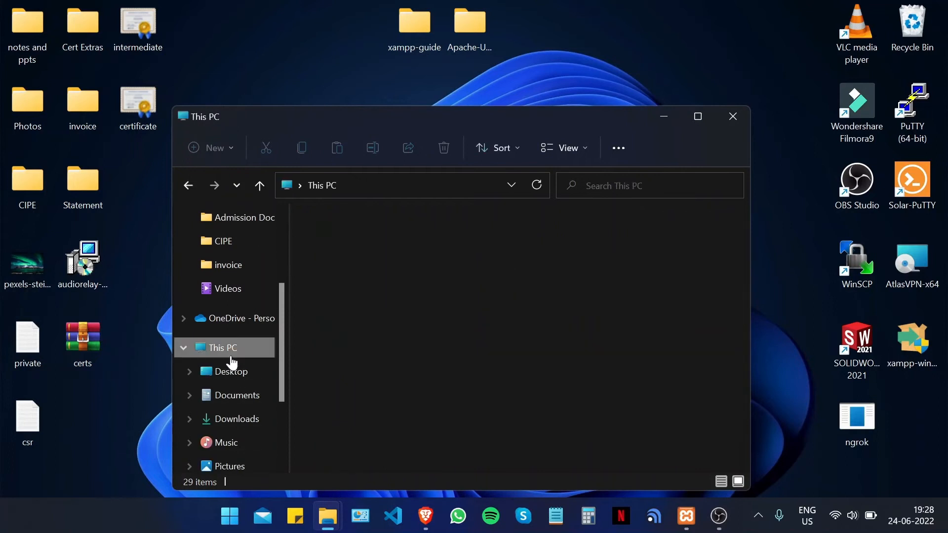
double_click(377, 387)
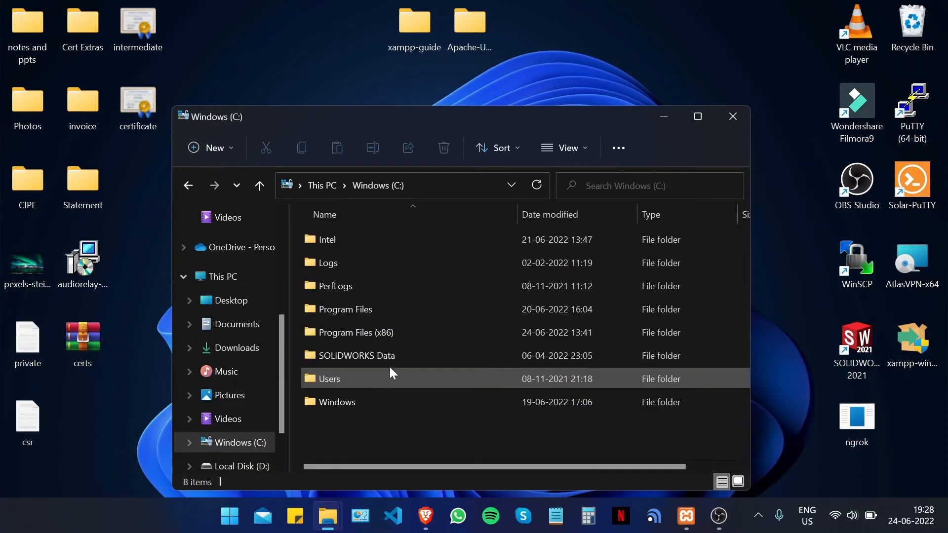
click(376, 403)
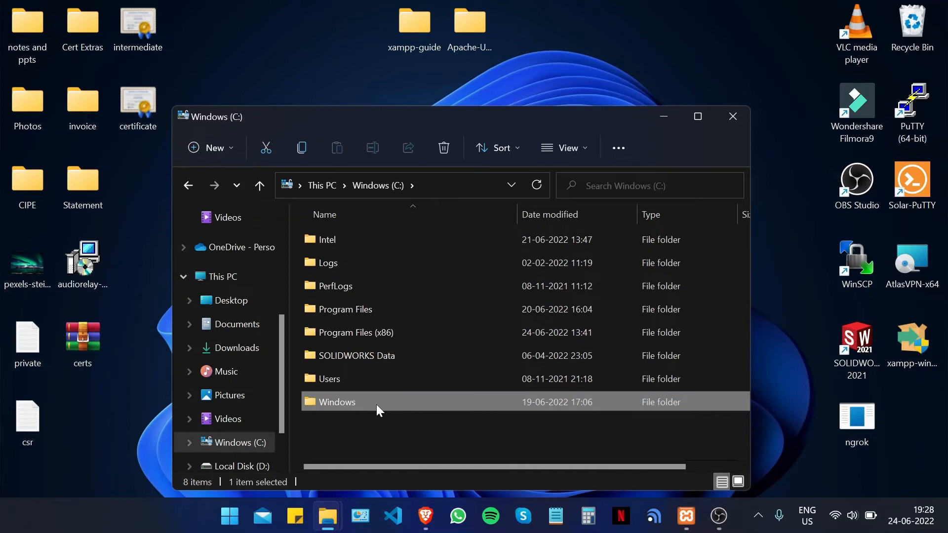
double_click(376, 404)
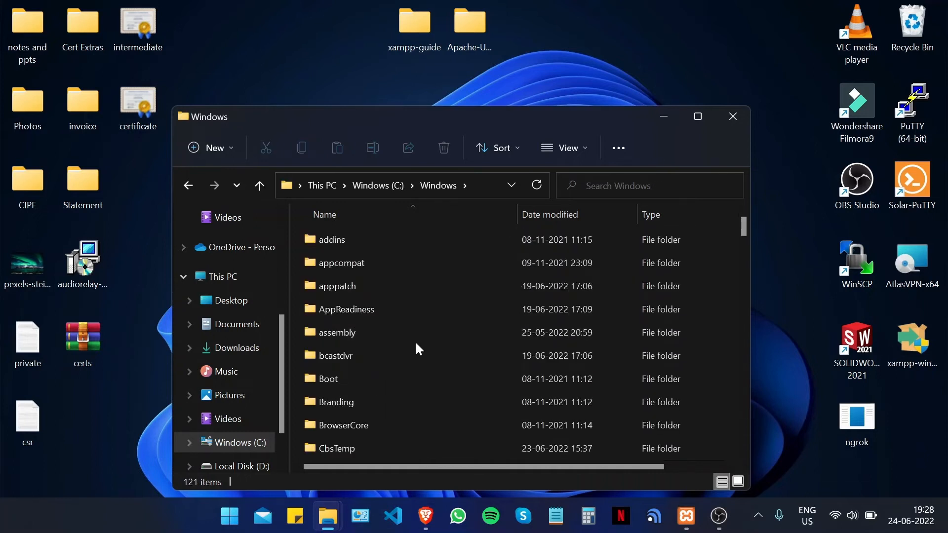
click(361, 363)
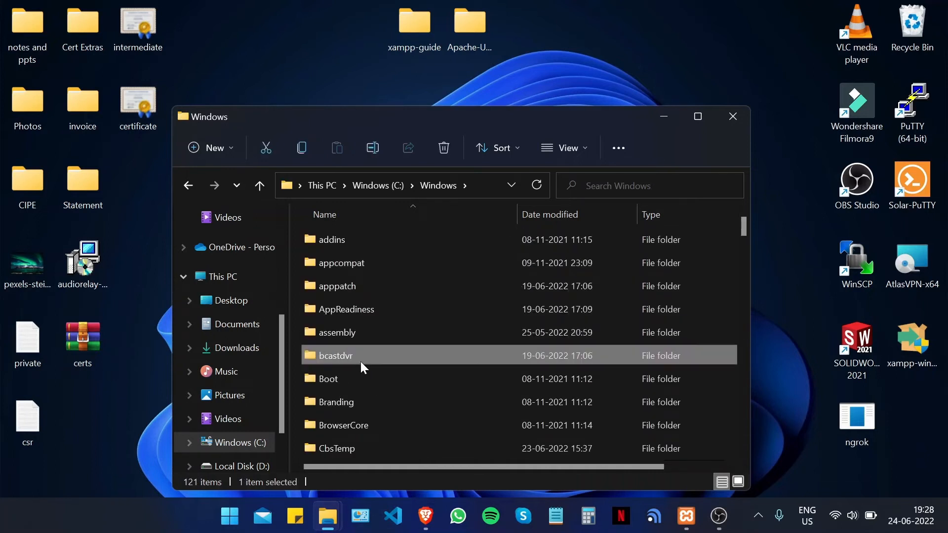
click(697, 117)
click(292, 266)
scroll(246, 227, down, 15)
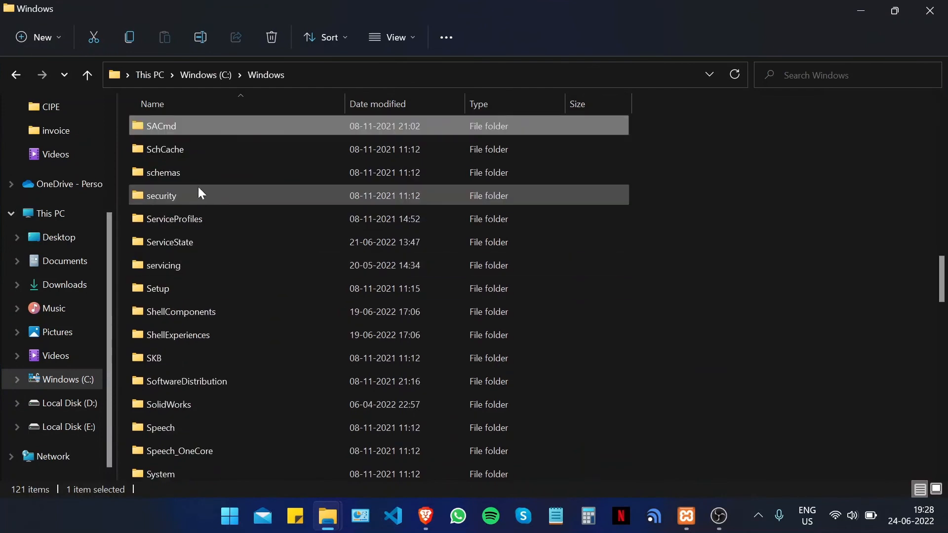
scroll(216, 360, down, 2)
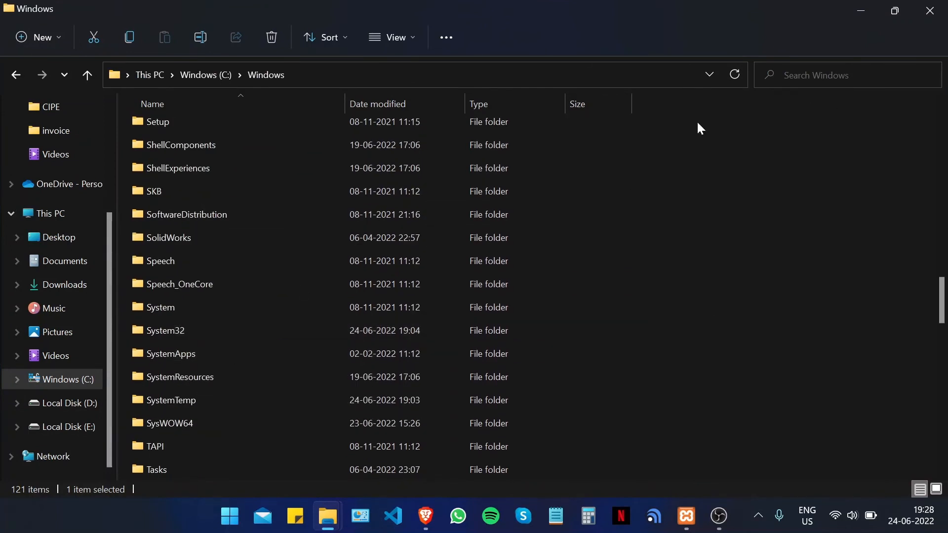
- Navigate through System32 and drivers into the etc folder
click(213, 328)
double_click(214, 330)
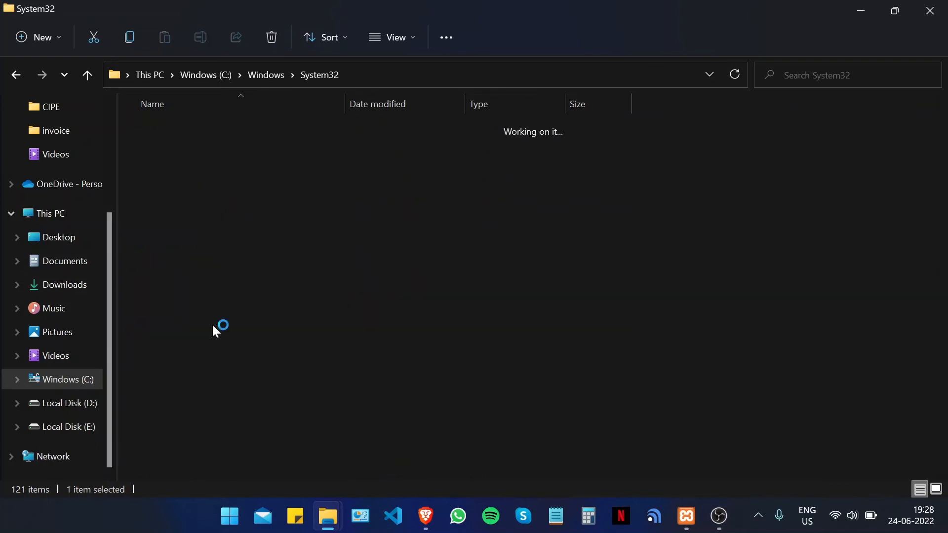
scroll(286, 207, down, 2)
scroll(293, 239, down, 4)
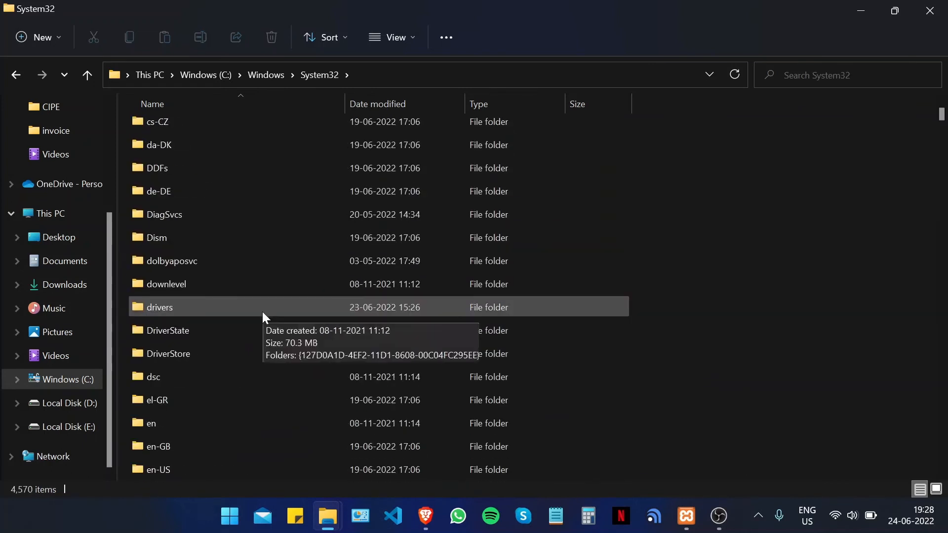
click(250, 306)
double_click(250, 306)
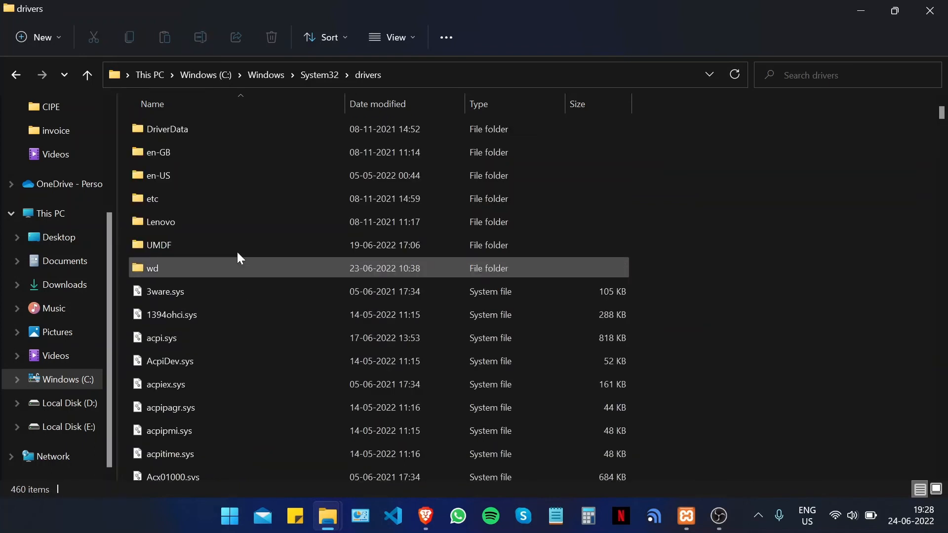
double_click(192, 200)
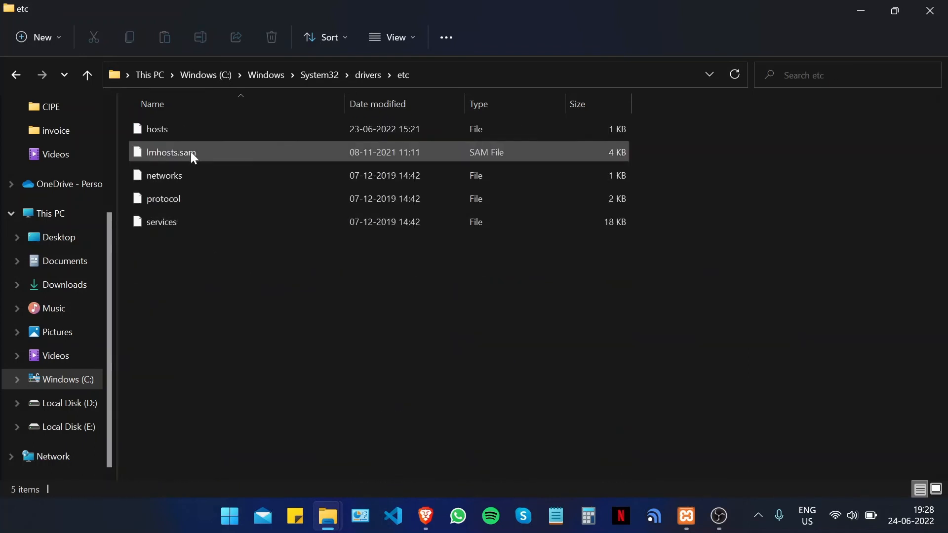
- Open the hosts file with Visual Studio Code via Open with
click(200, 130)
right_click(207, 133)
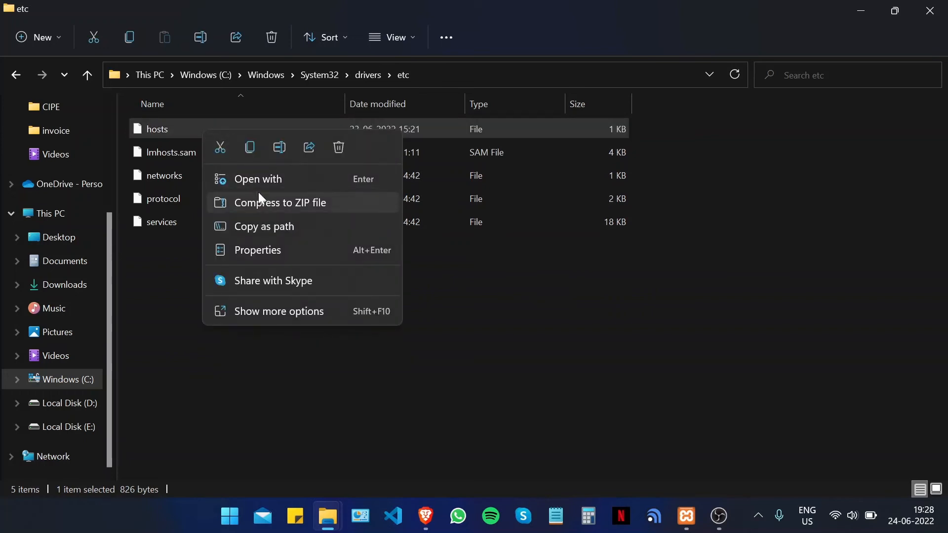
click(196, 367)
click(187, 137)
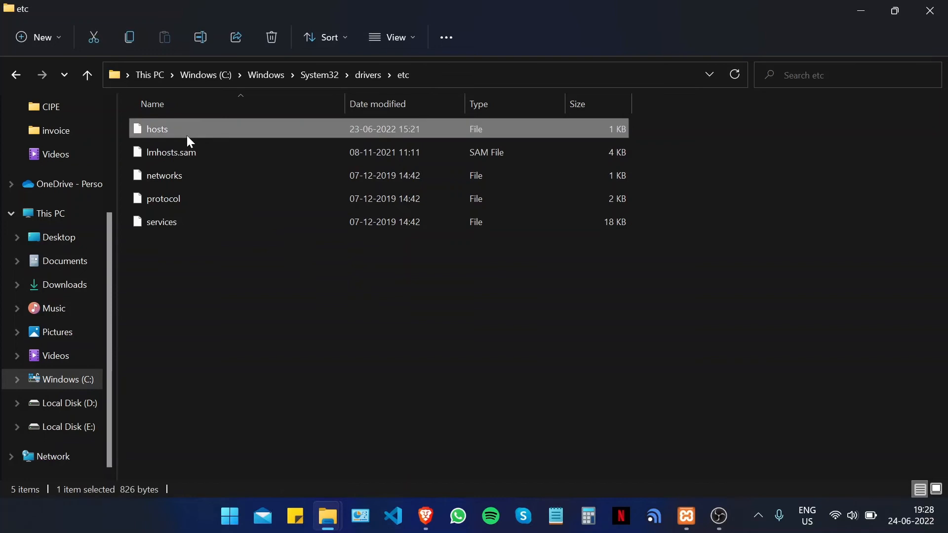
right_click(191, 139)
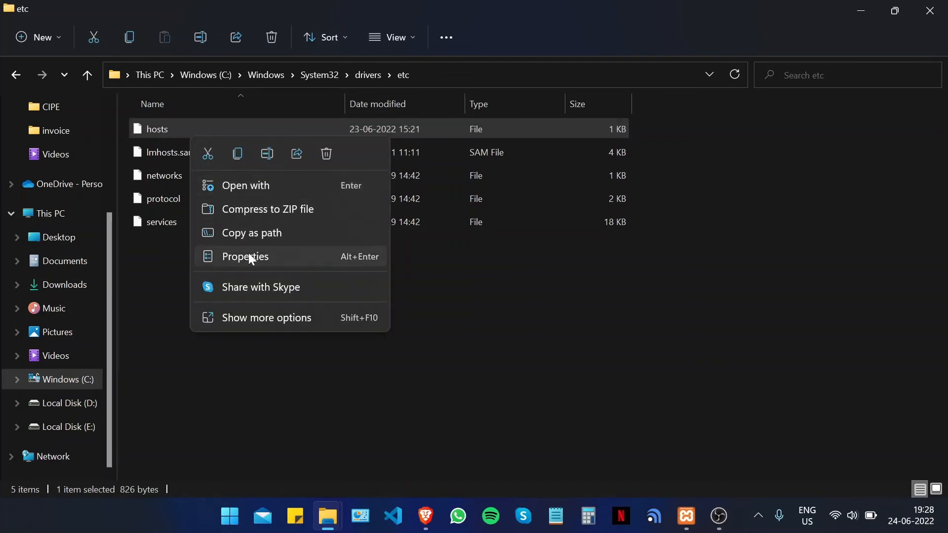
click(262, 190)
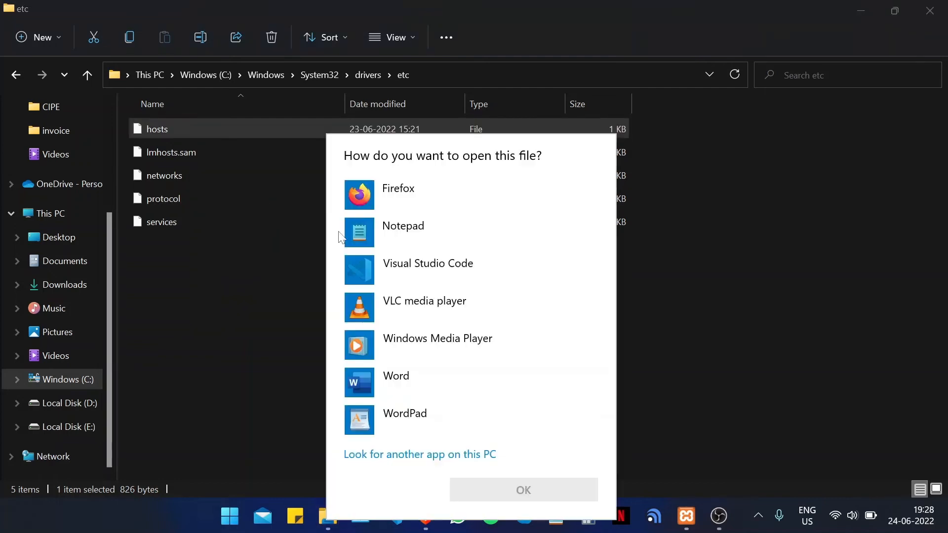
click(408, 268)
- Add the entry '127.0.0.1 sslguides.com.au' on the last line of hosts
click(494, 492)
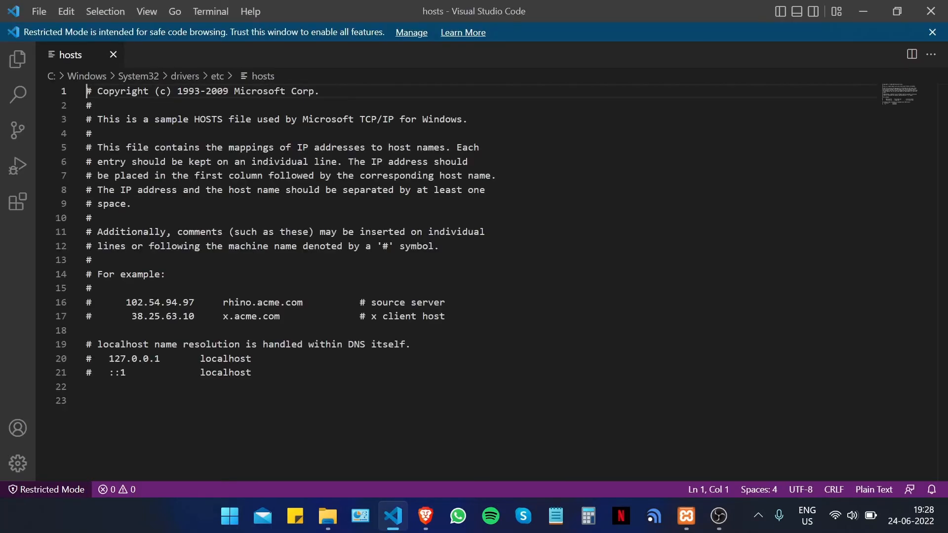
click(88, 400)
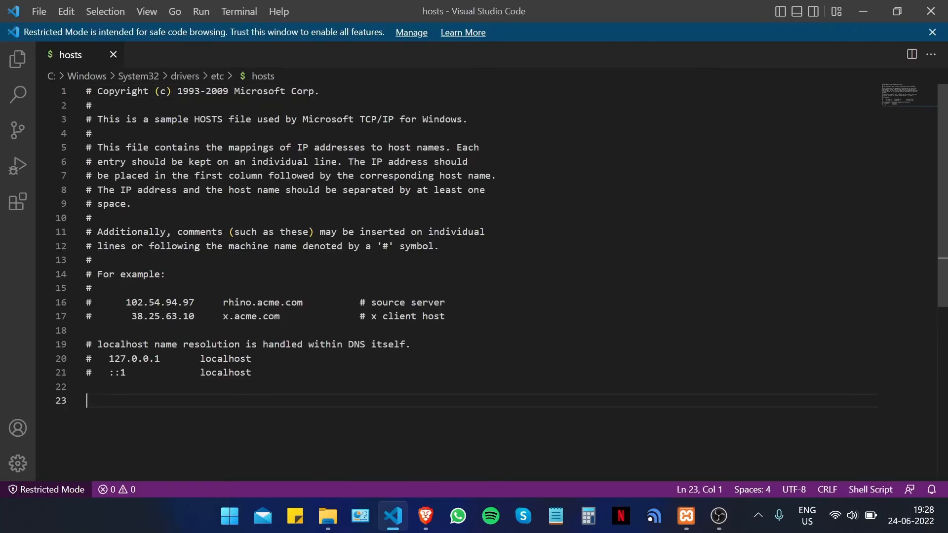
text(1)
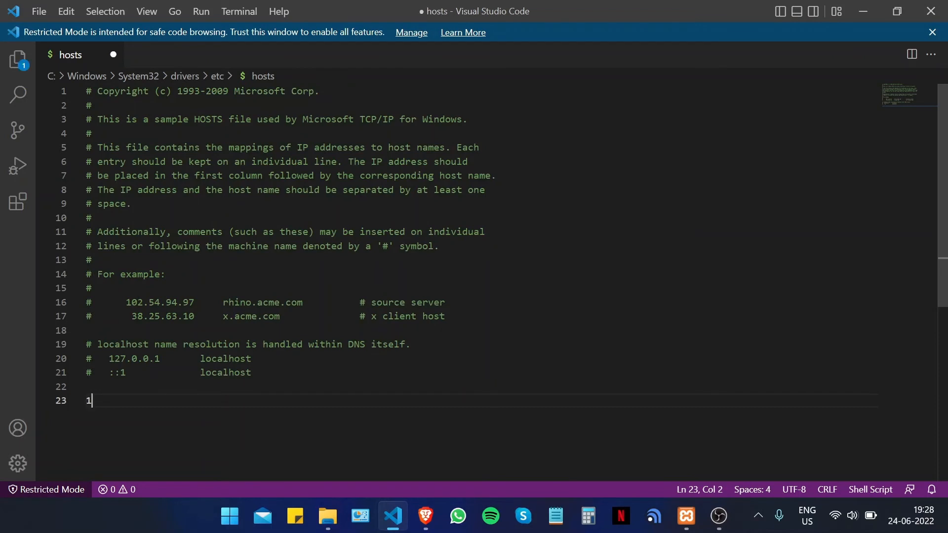
text(27.0.0.1)
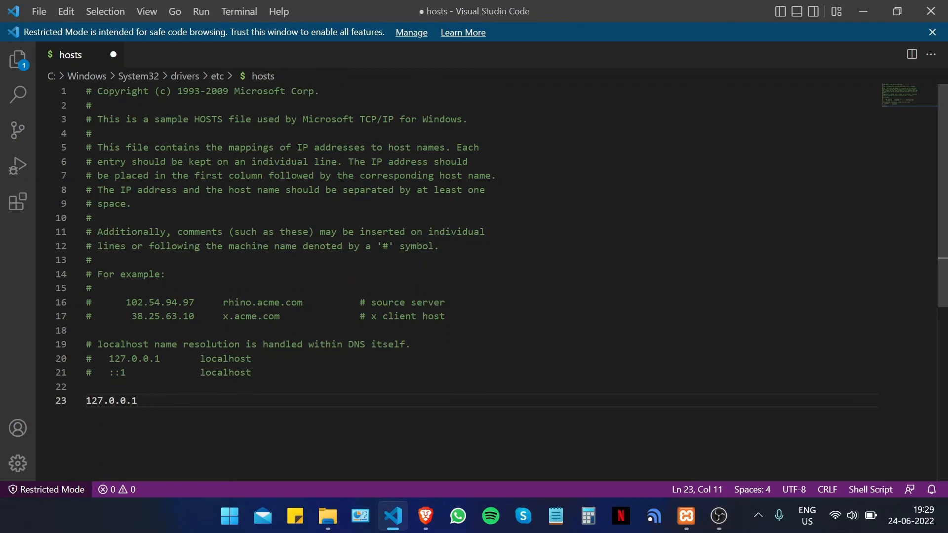
text(sslguides.com.au)
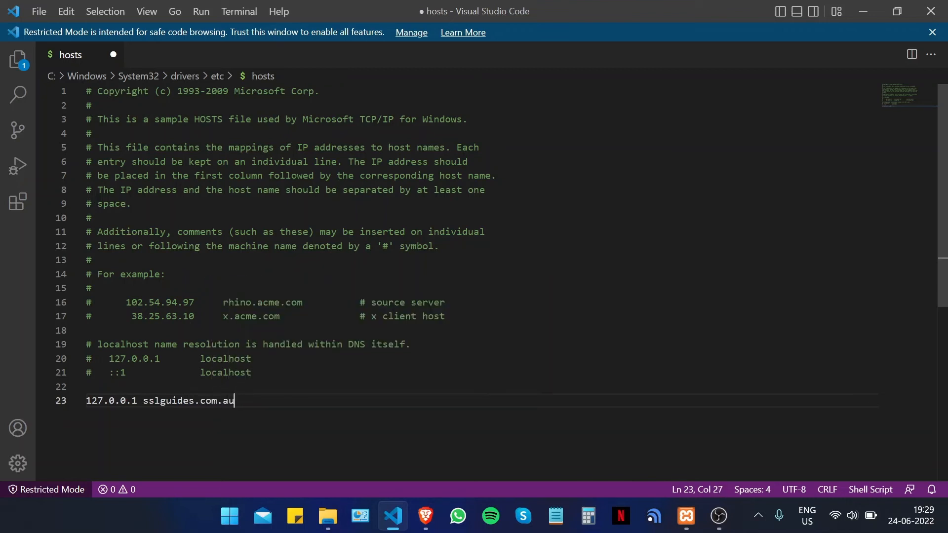
- Save hosts with administrator rights and close Visual Studio Code
key(ctrl+s)
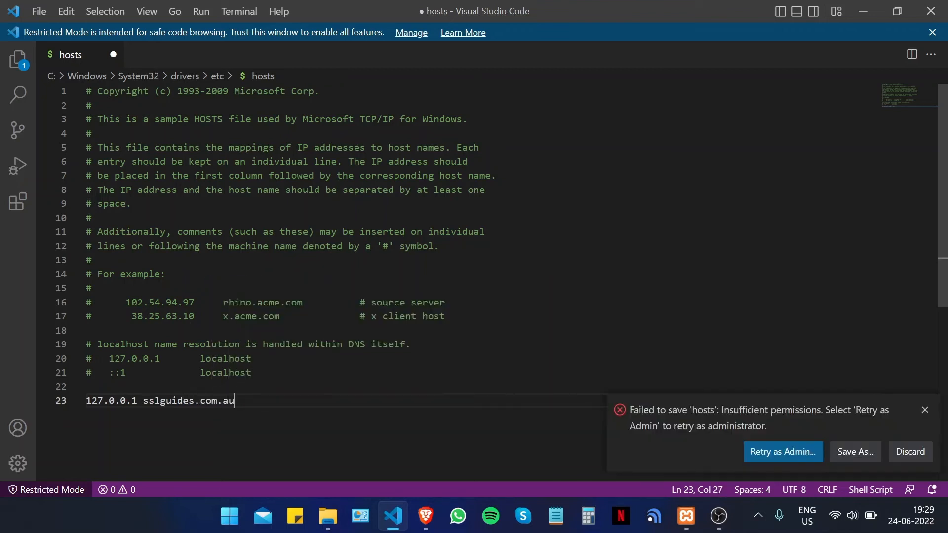
click(784, 458)
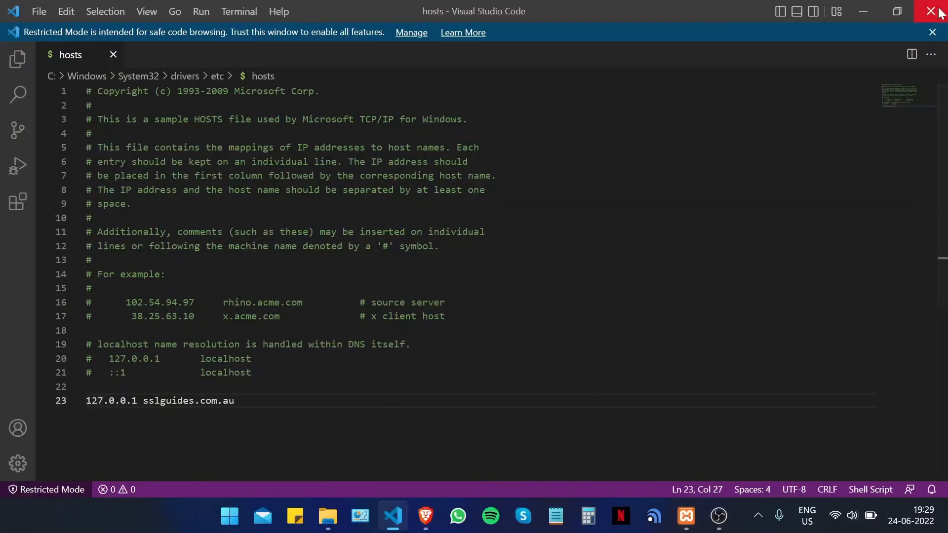
click(935, 8)
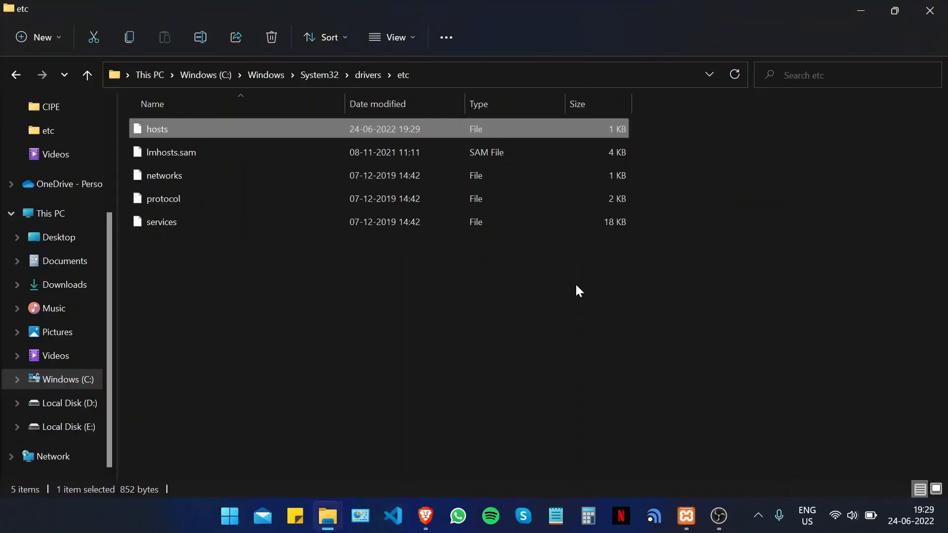
- Close the etc folder, minimize the browser, restore XAMPP Control Panel, and open Apache's Config list
click(929, 10)
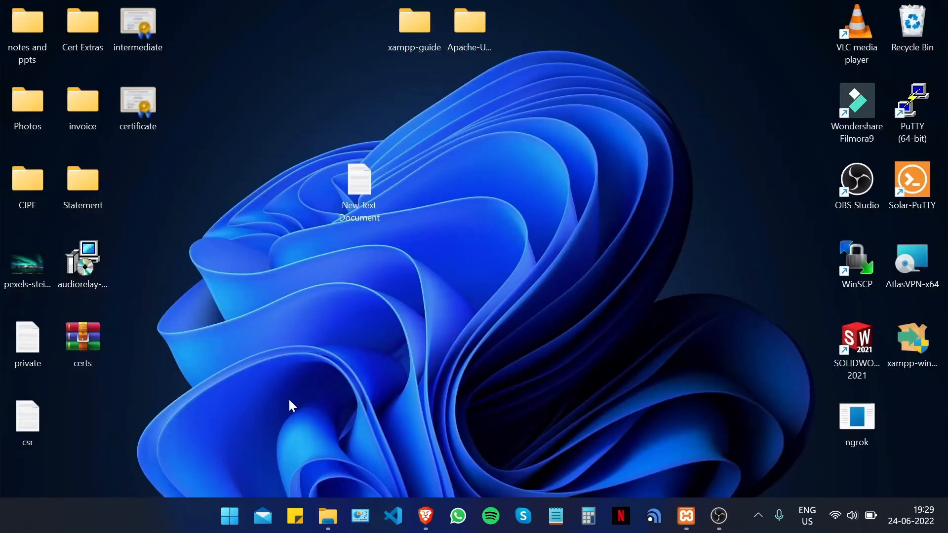
click(421, 500)
click(861, 10)
click(686, 515)
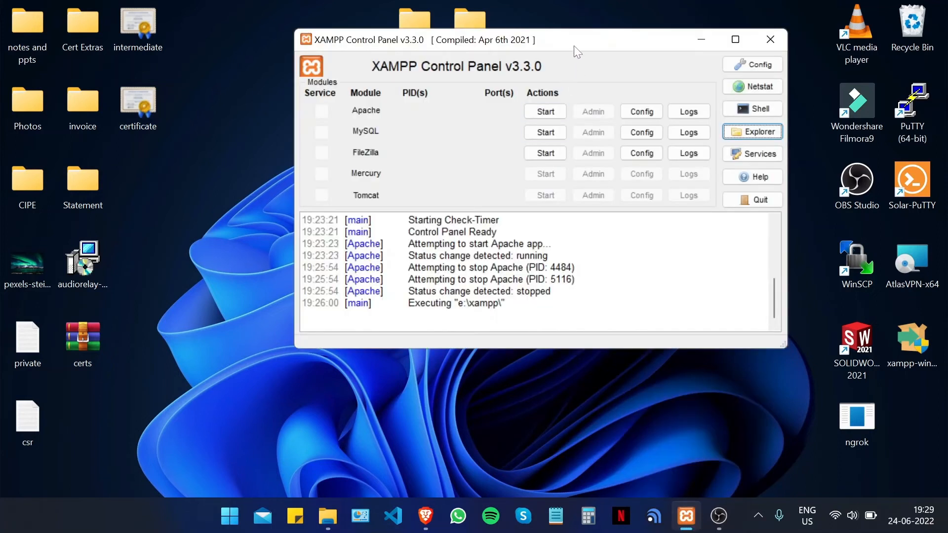
drag(573, 45, 528, 59)
click(587, 125)
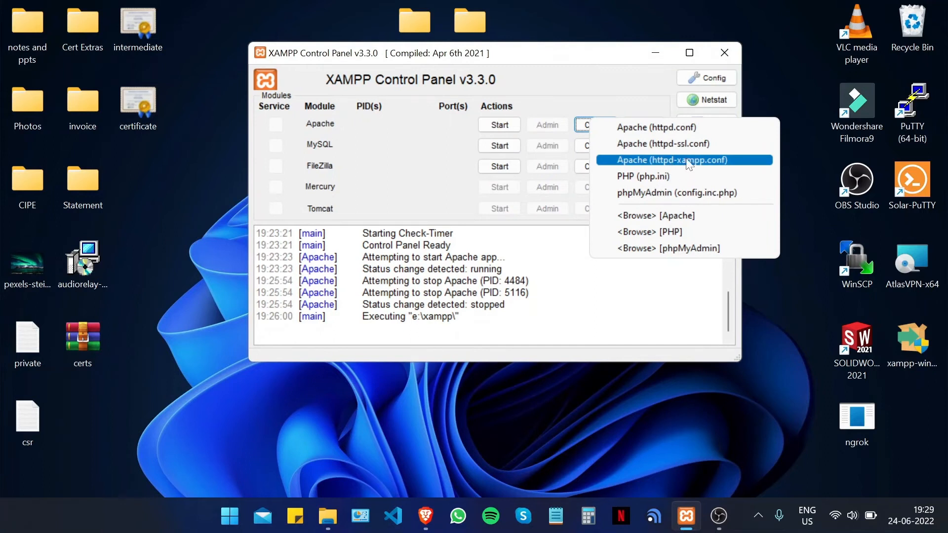
- Open httpd-xampp.conf and paste the yourdomain VirtualHost template for ports 80 and 443 at the end
click(716, 160)
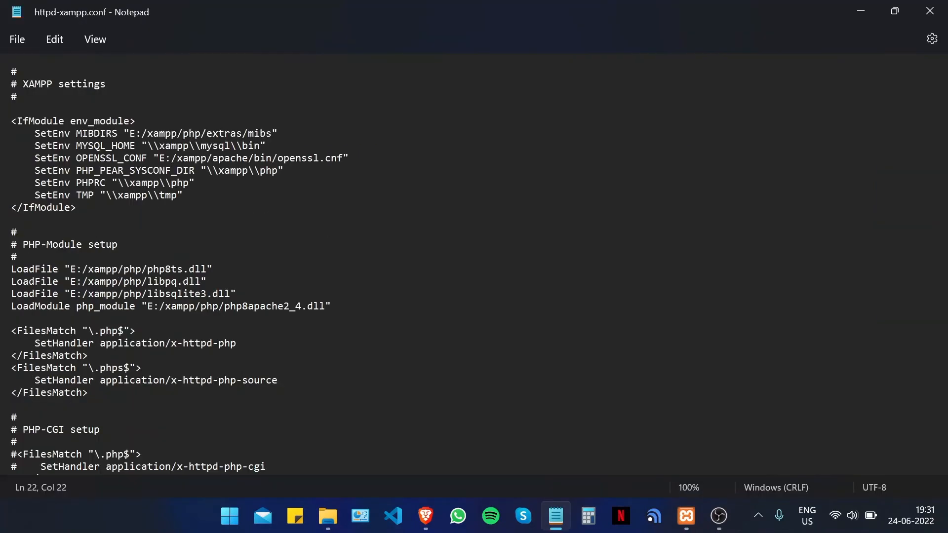
scroll(474, 264, down, 20)
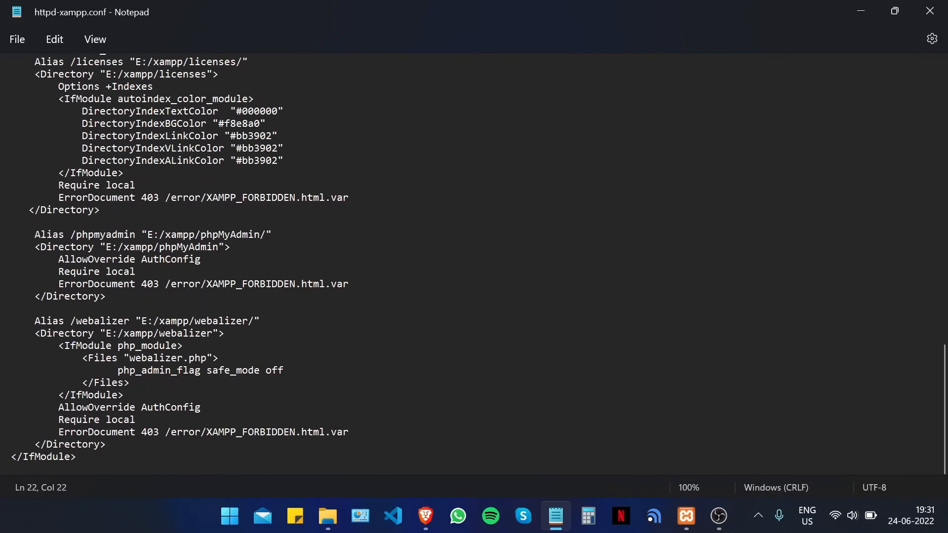
click(12, 468)
key(Return)
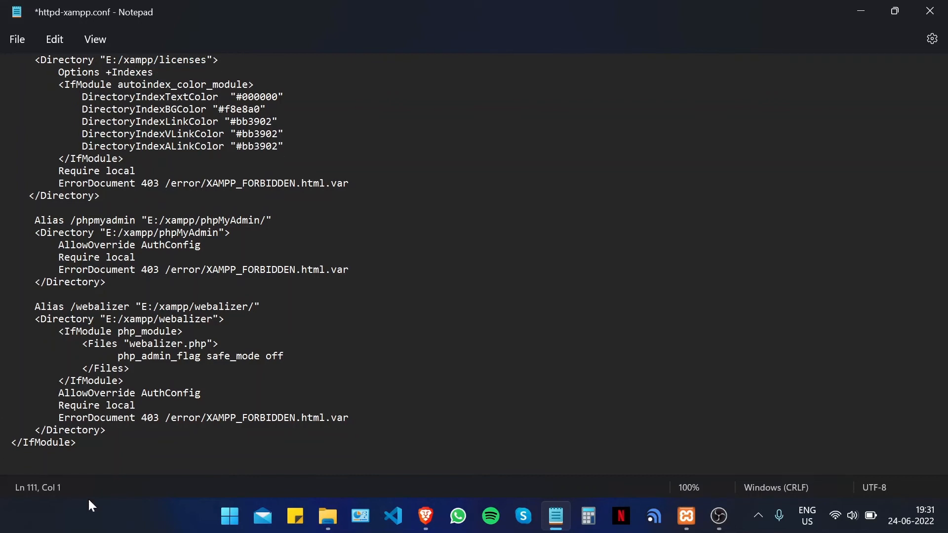
right_click(74, 462)
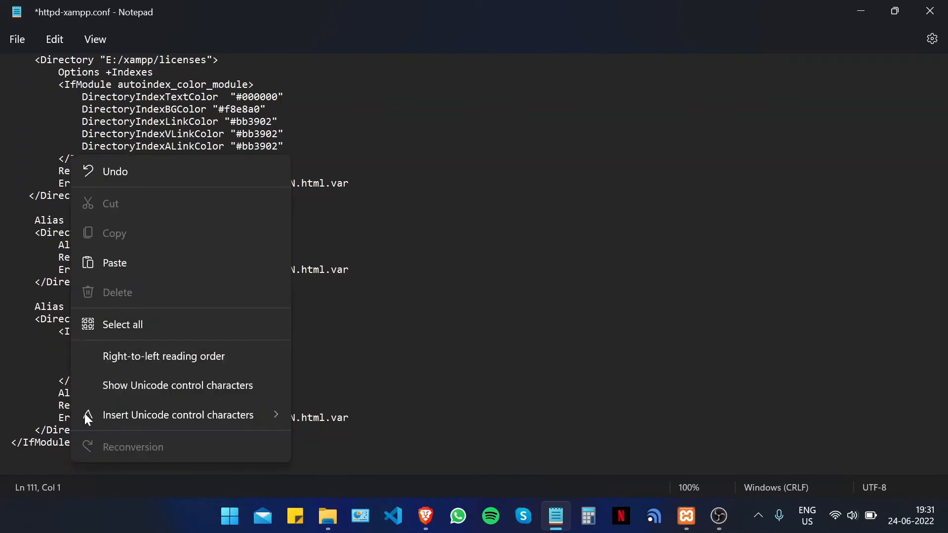
click(126, 263)
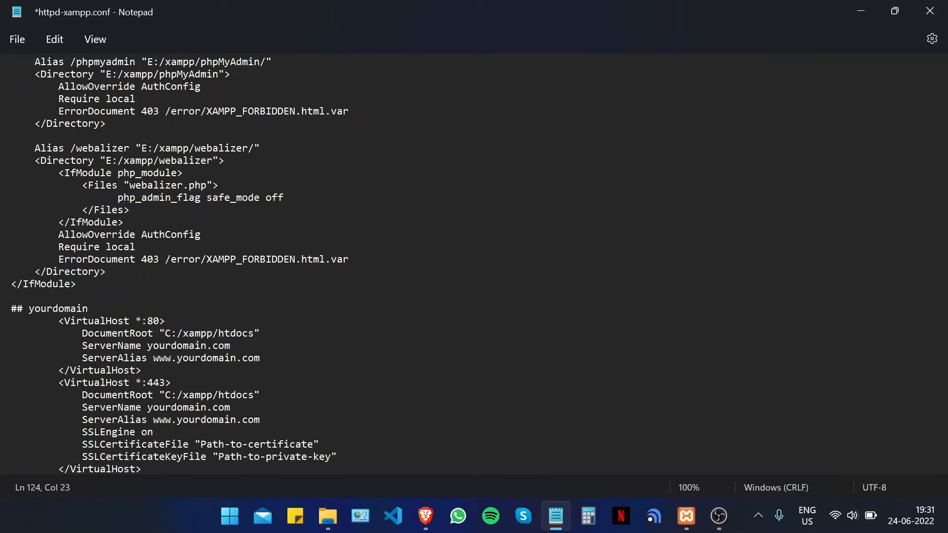
- Select and inspect the C:/xampp/htdocs DocumentRoot path
drag(165, 334, 171, 336)
key(Up)
drag(164, 334, 253, 333)
key(Down)
drag(165, 334, 236, 333)
key(Down)
drag(231, 345, 147, 345)
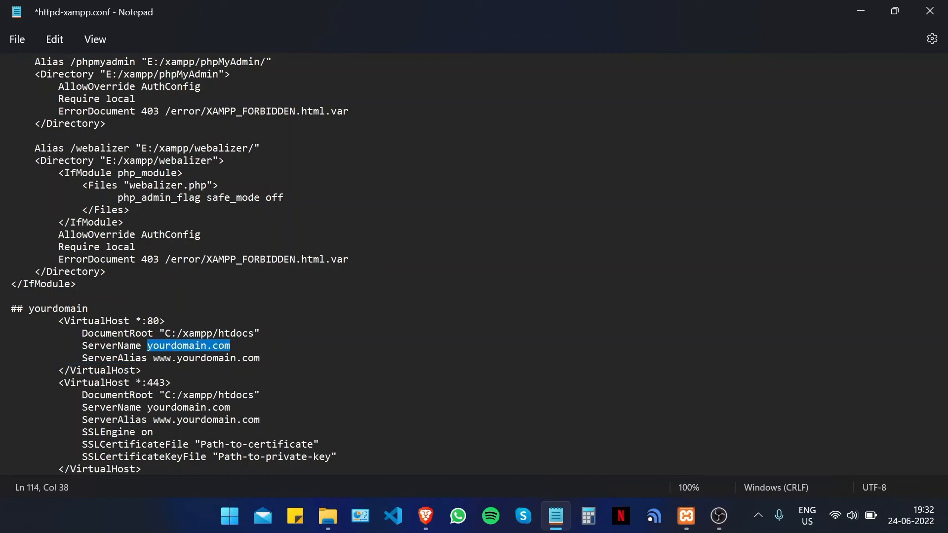
text(sslgu)
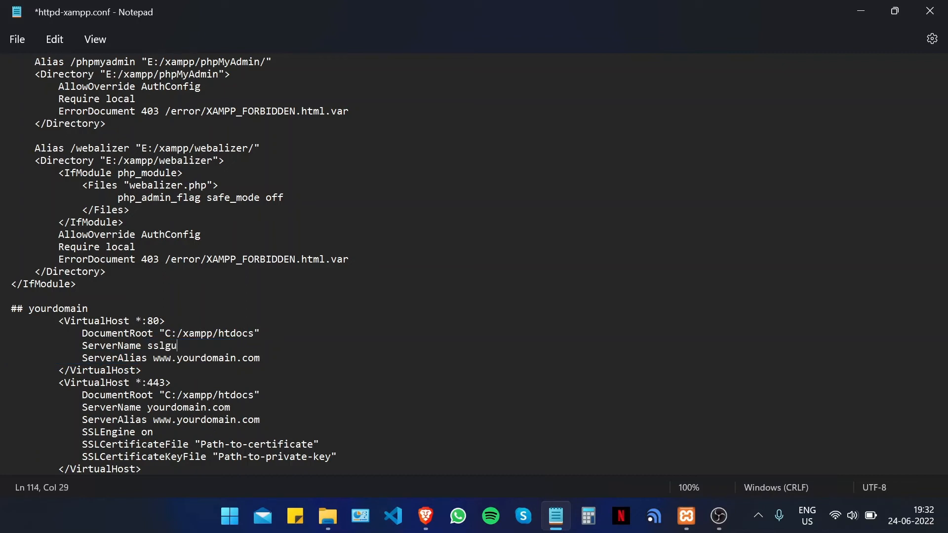
text(ides.com)
drag(260, 357, 177, 358)
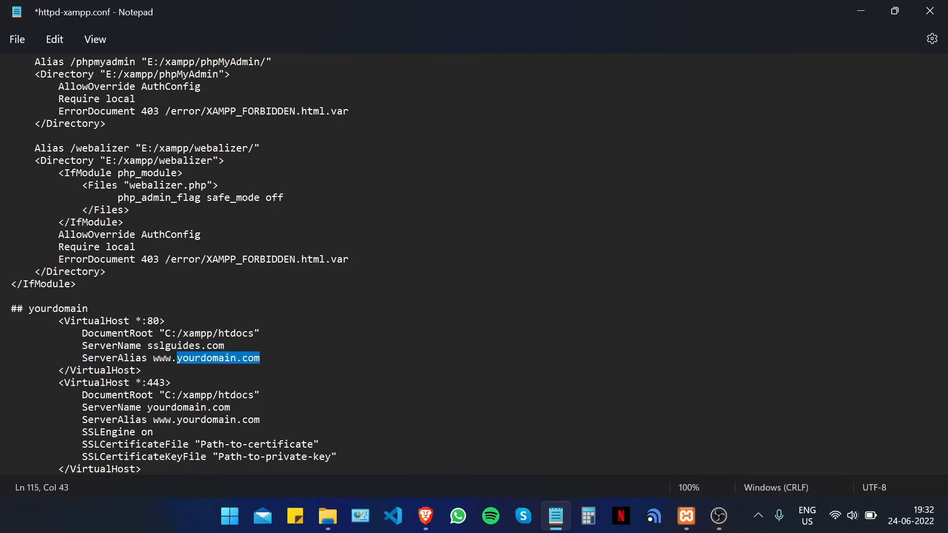
text(sl)
key(BackSpace)
text(slguides.com.,a)
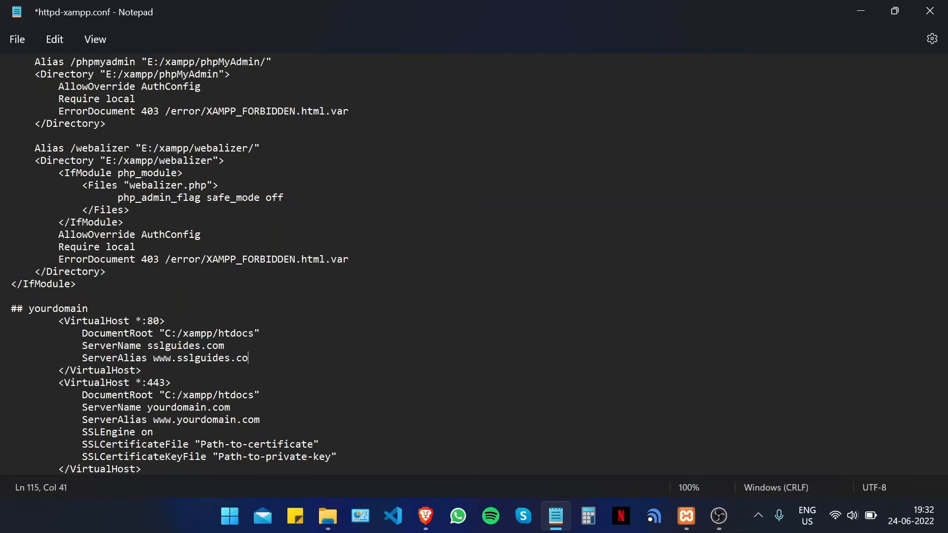
key(BackSpace)
key(BackSpace)
text(au)
click(225, 345)
text(.au)
drag(242, 345, 147, 346)
key(ctrl+c)
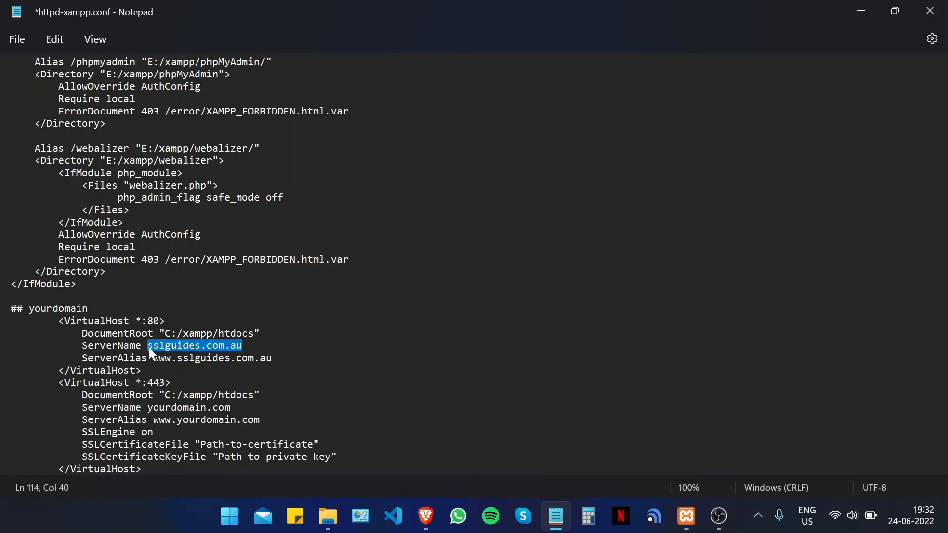
drag(230, 407, 147, 407)
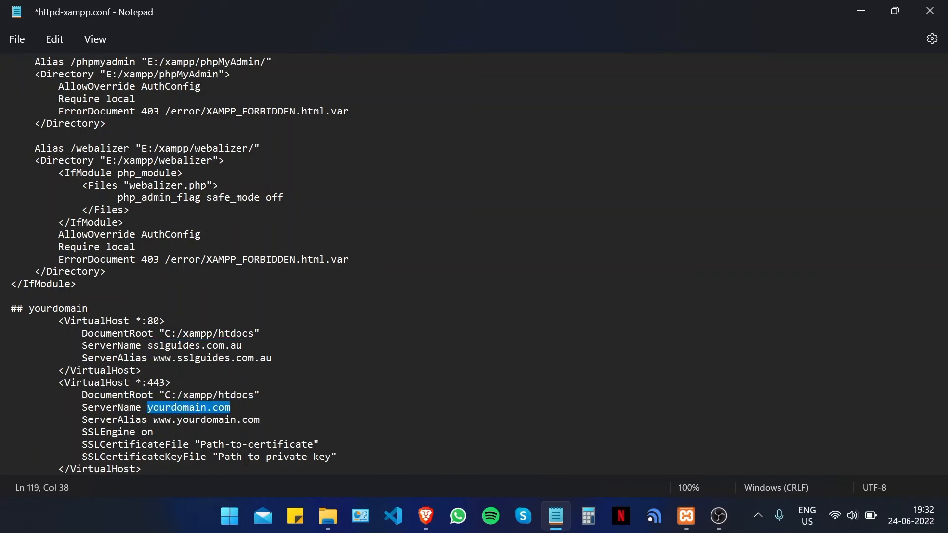
key(ctrl+v)
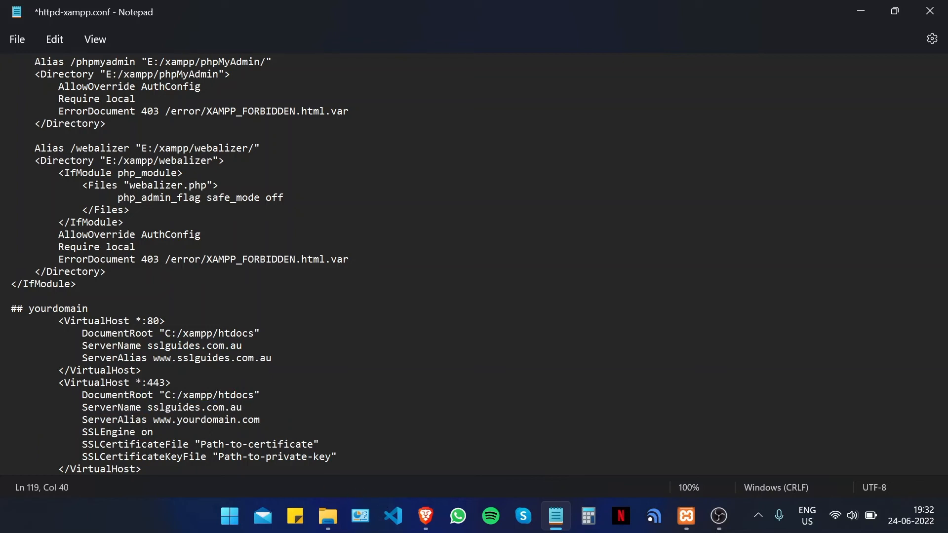
drag(271, 358, 153, 358)
key(ctrl+c)
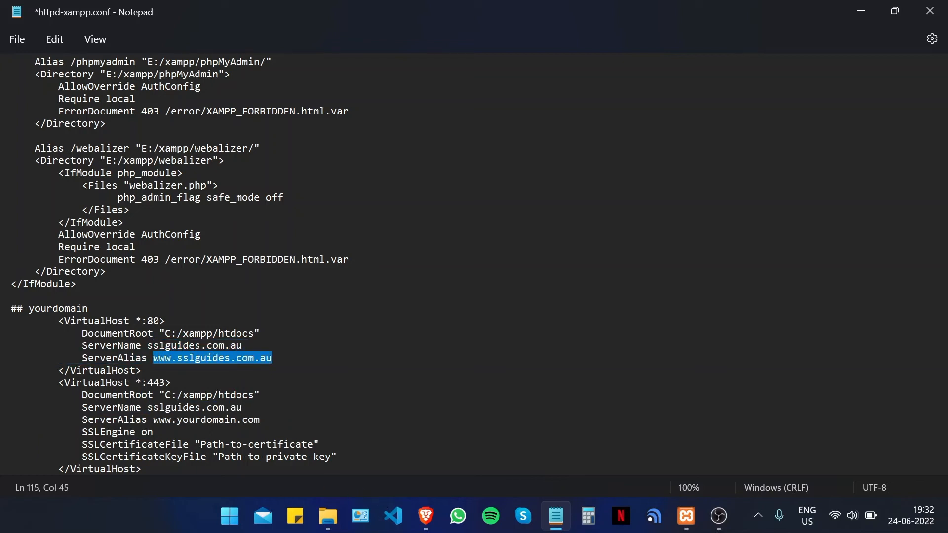
drag(259, 420, 153, 420)
key(ctrl+v)
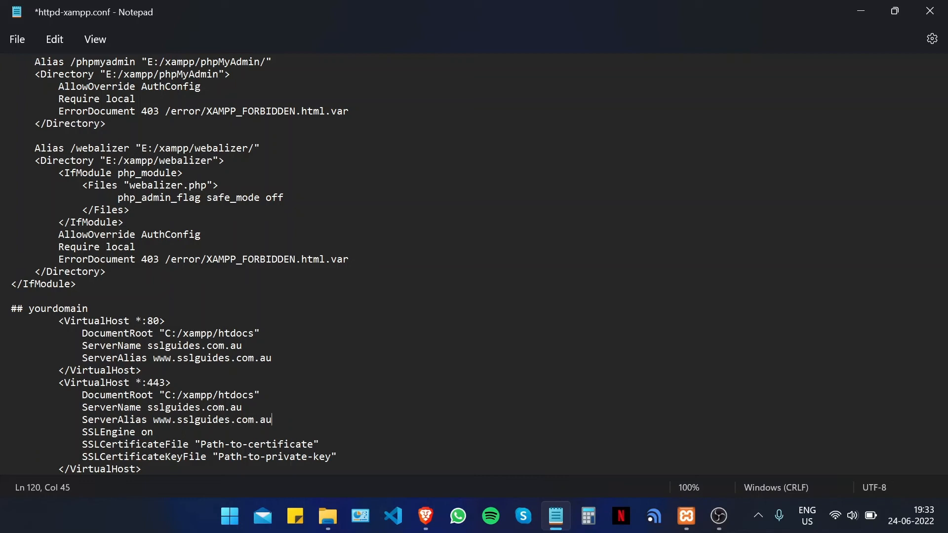
- Replace the certificate placeholder on line 122 with the path E:\xampp\ssl\certificate.crt
click(862, 13)
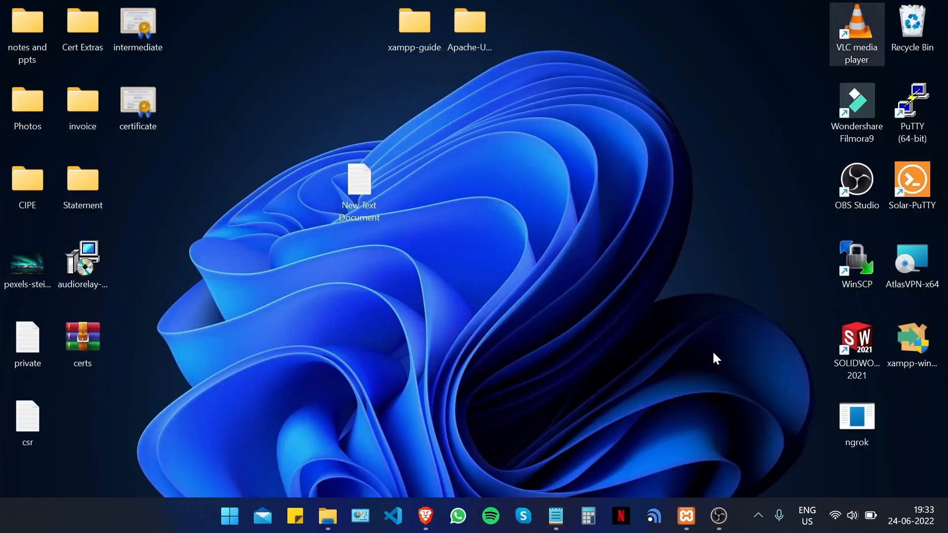
click(686, 516)
click(704, 266)
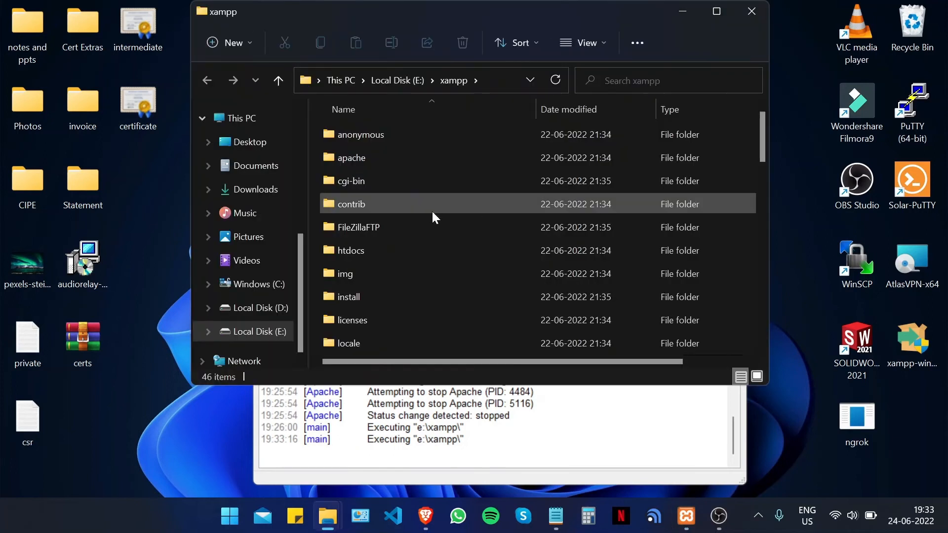
scroll(412, 305, down, 6)
scroll(416, 304, up, 3)
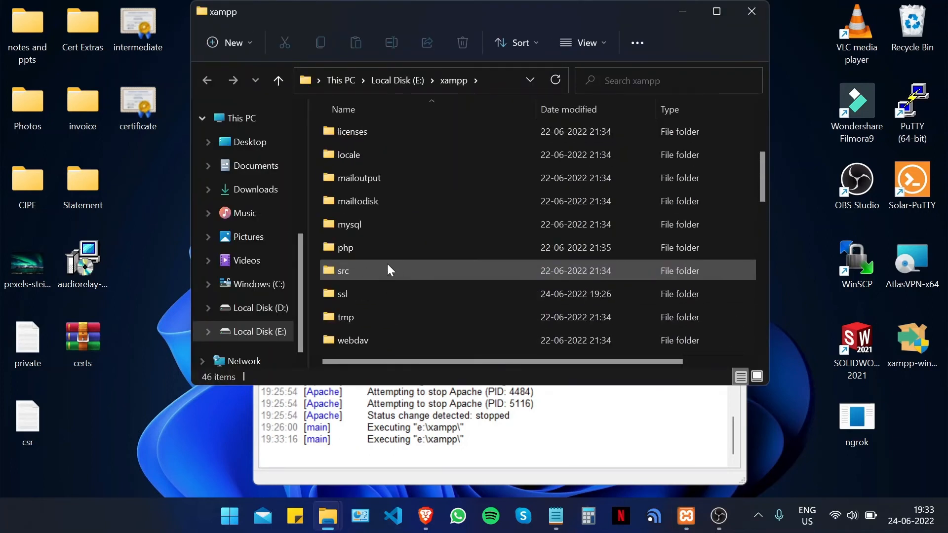
double_click(398, 291)
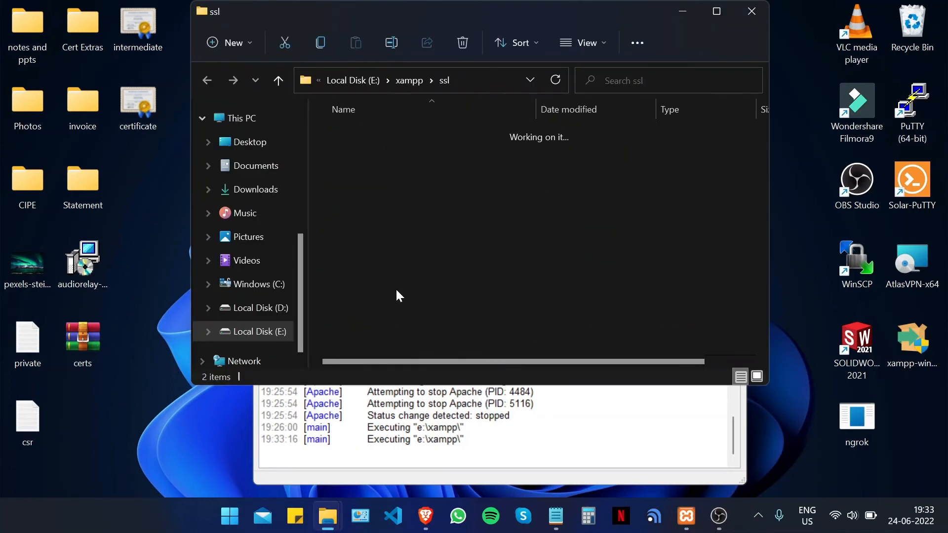
right_click(374, 135)
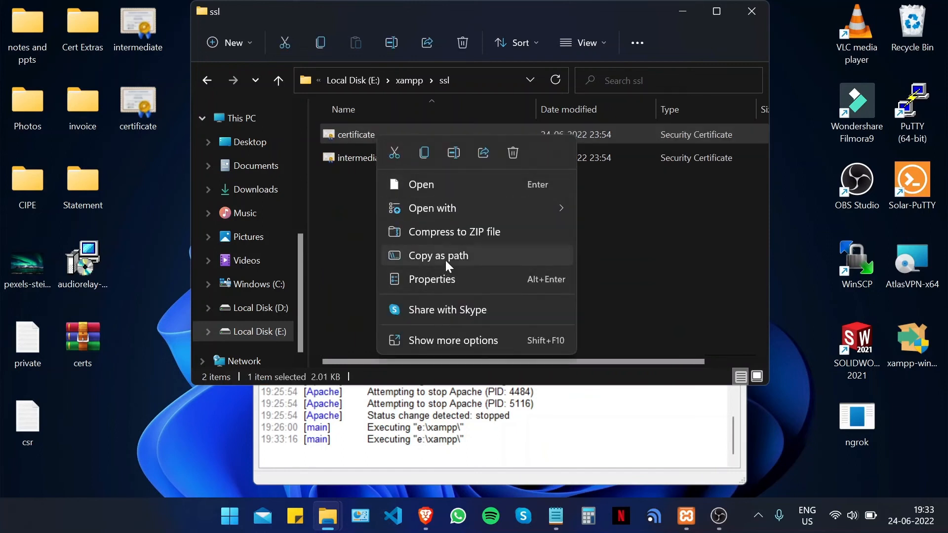
click(445, 259)
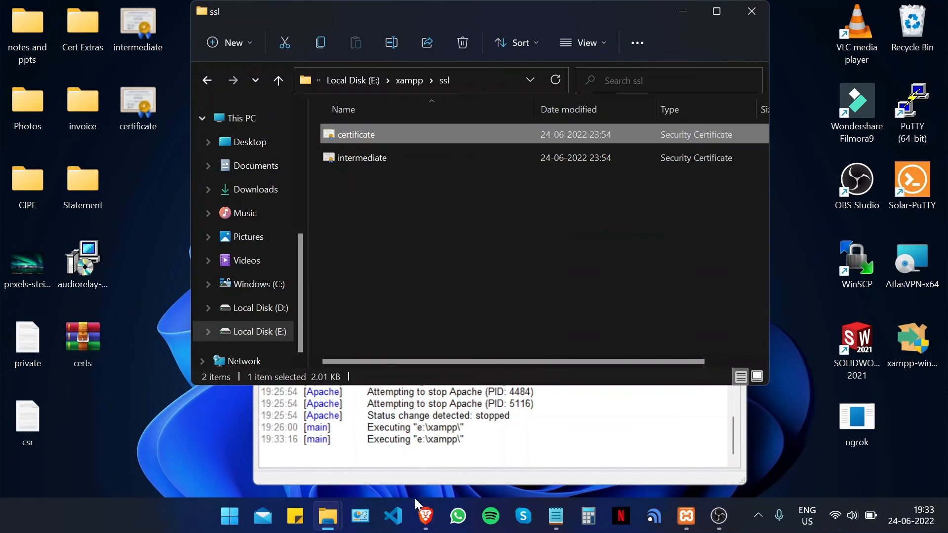
click(555, 515)
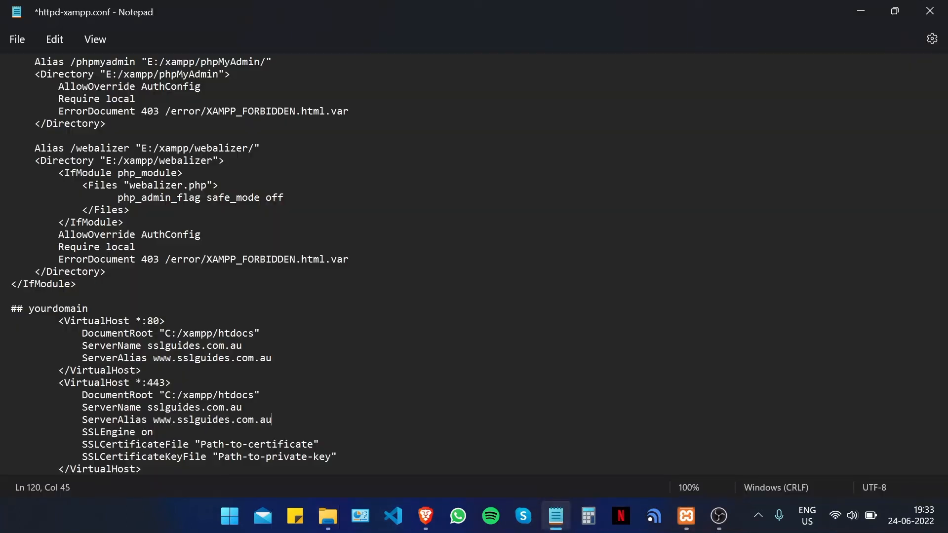
drag(314, 444, 200, 441)
right_click(201, 441)
click(244, 247)
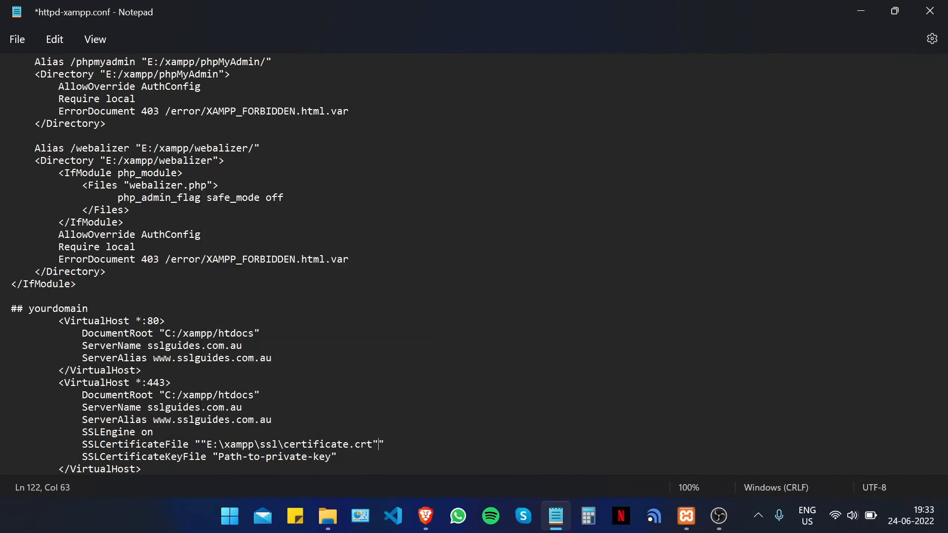
- Replace the key placeholder with E:\xampp\ssl\private.key and save httpd-xampp.conf
key(alt+Tab)
click(391, 199)
right_click(392, 199)
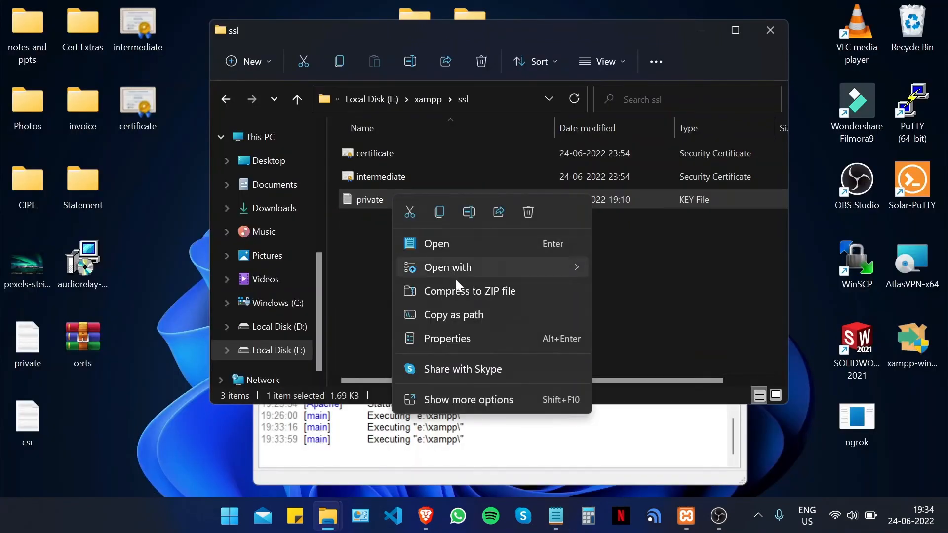
click(478, 316)
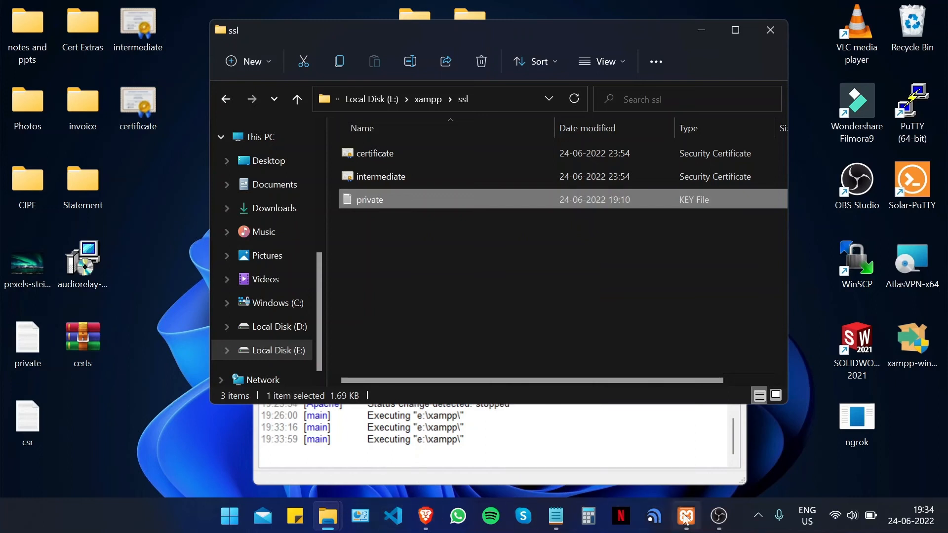
click(555, 518)
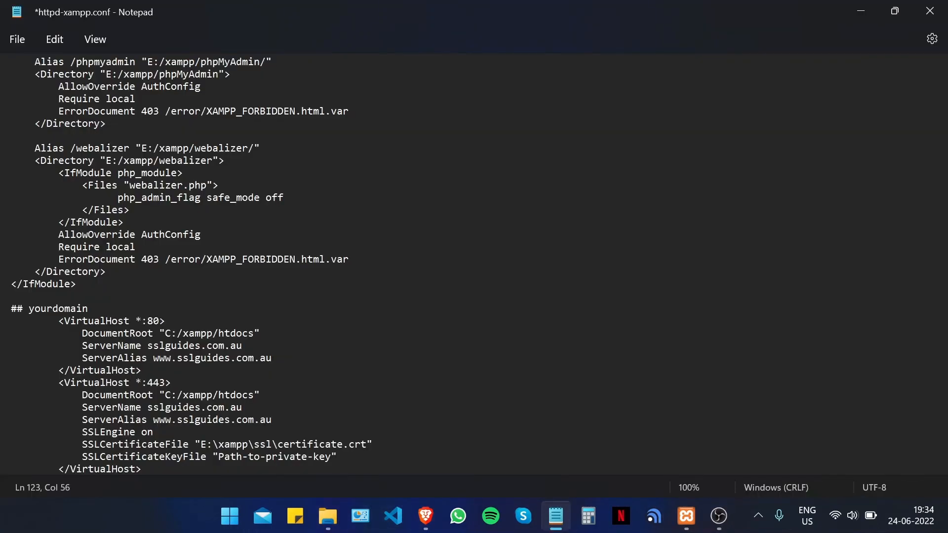
drag(337, 456, 215, 458)
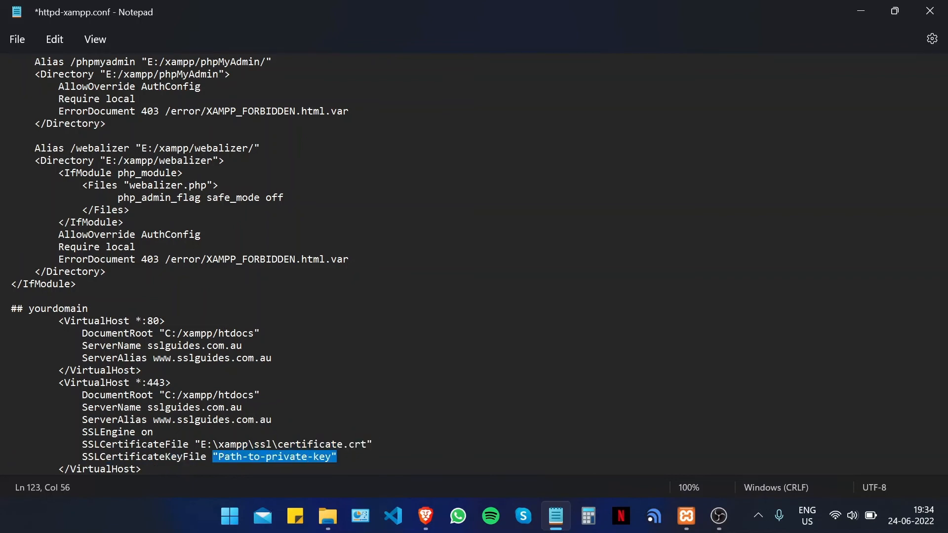
key(ctrl+v)
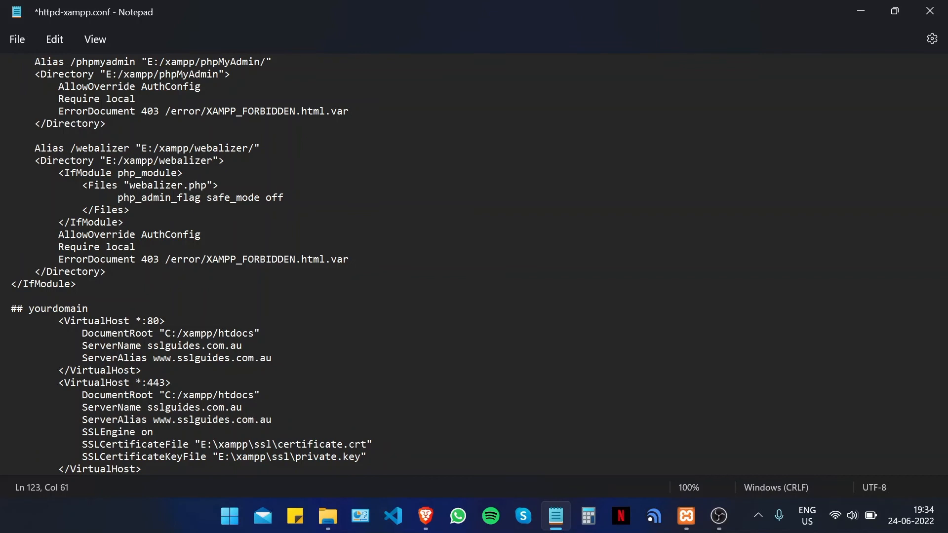
key(ctrl+s)
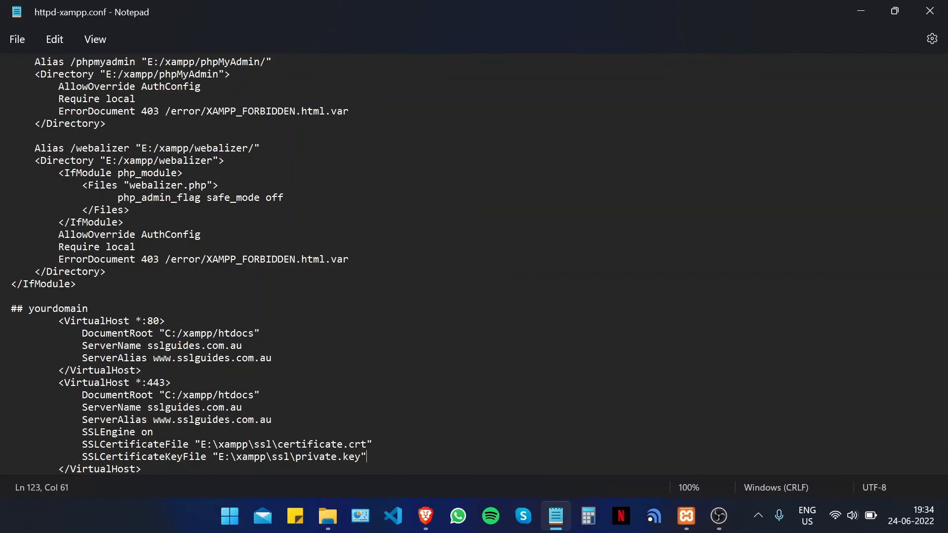
- Close the config file, start Apache in XAMPP on ports 80 and 443, then show the desktop
click(929, 10)
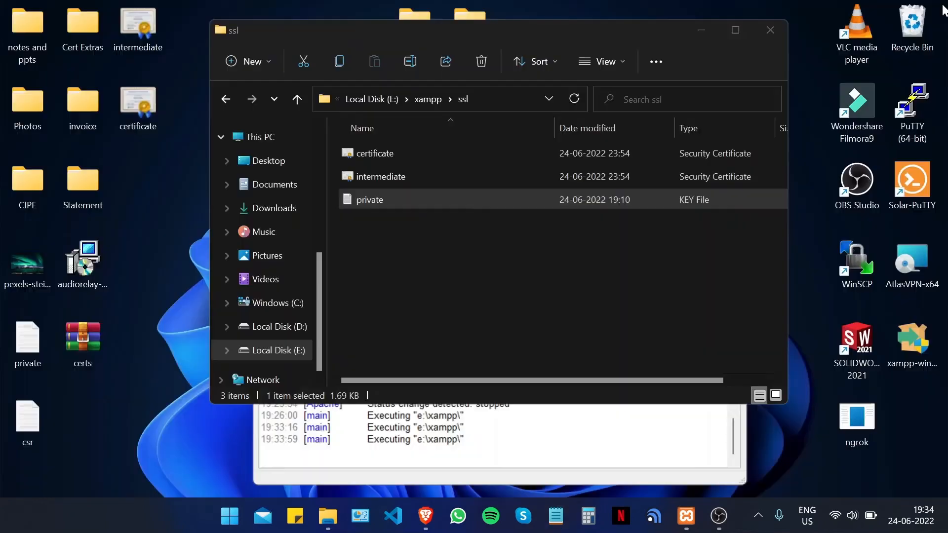
click(686, 515)
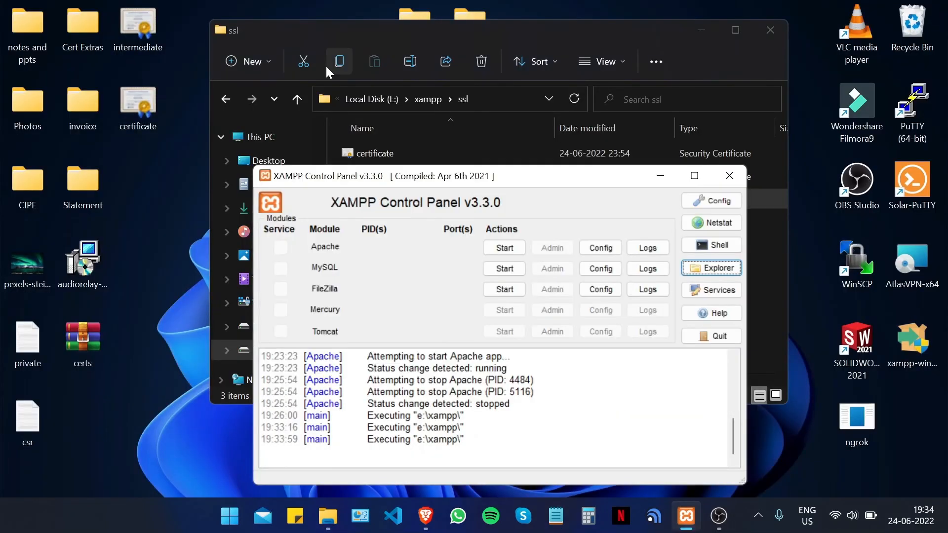
click(504, 249)
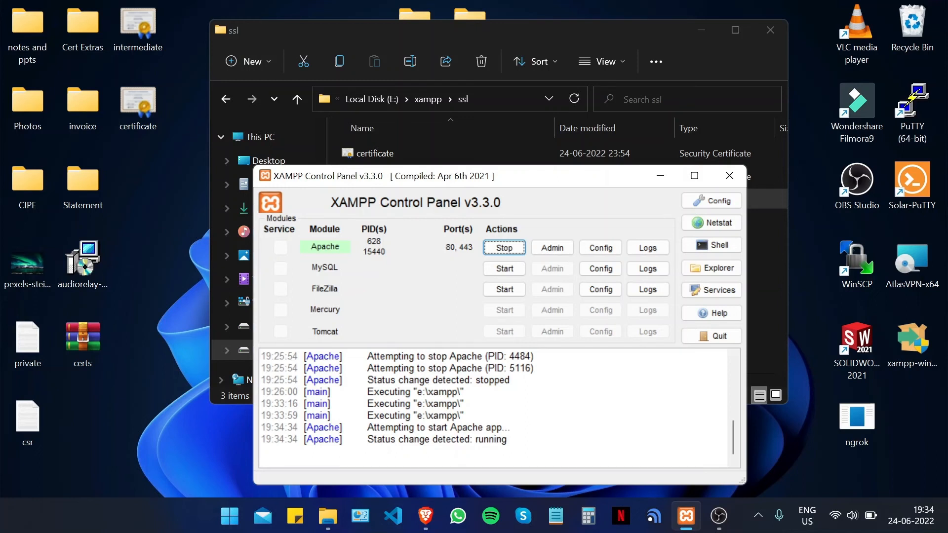
key(super+d)
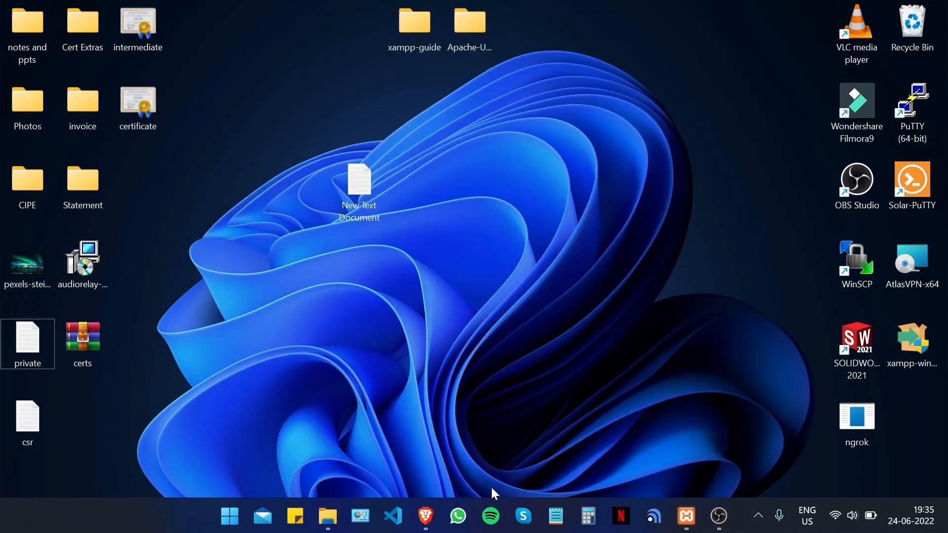
click(420, 515)
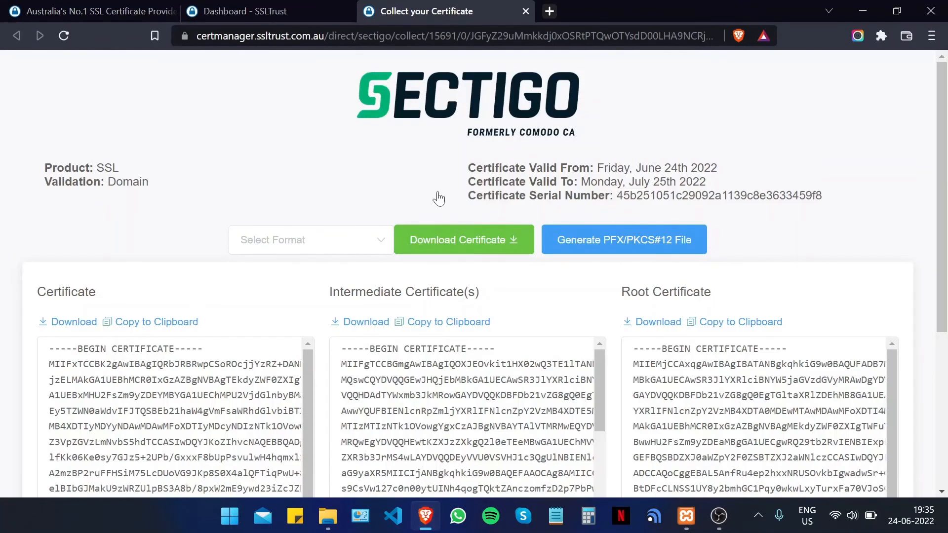
click(546, 12)
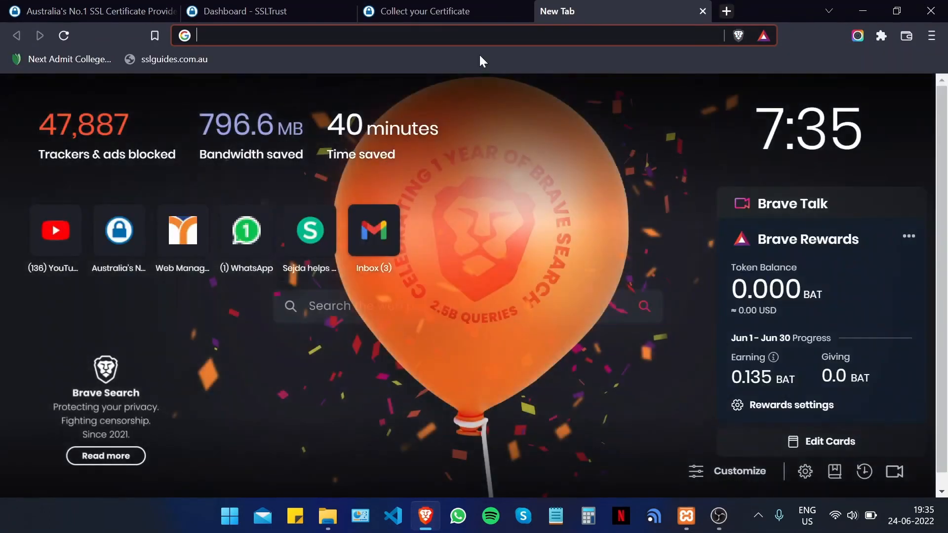
text(https://)
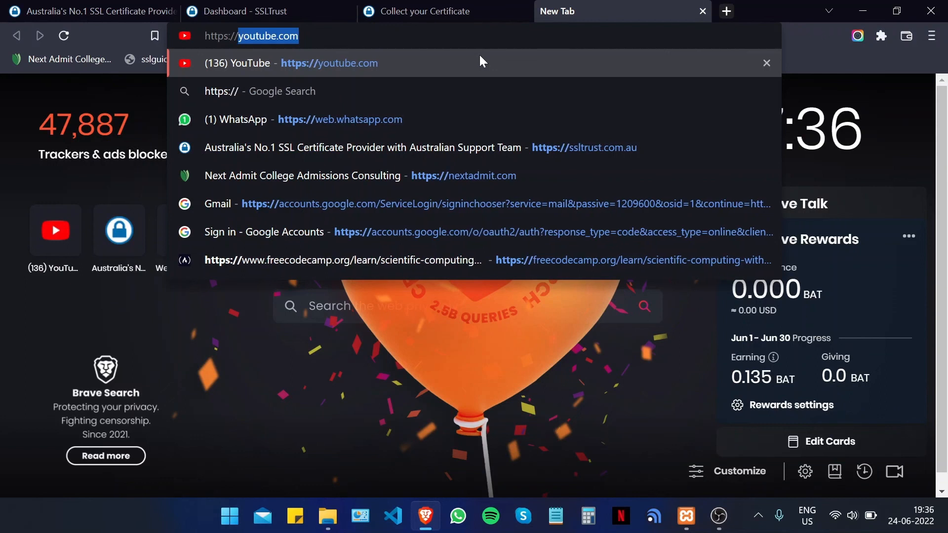
text(ssl)
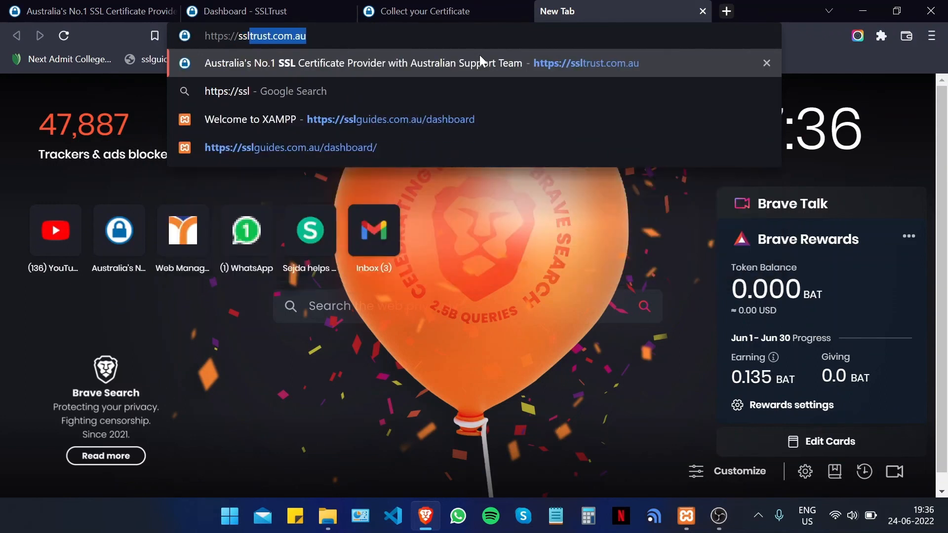
text(guides)
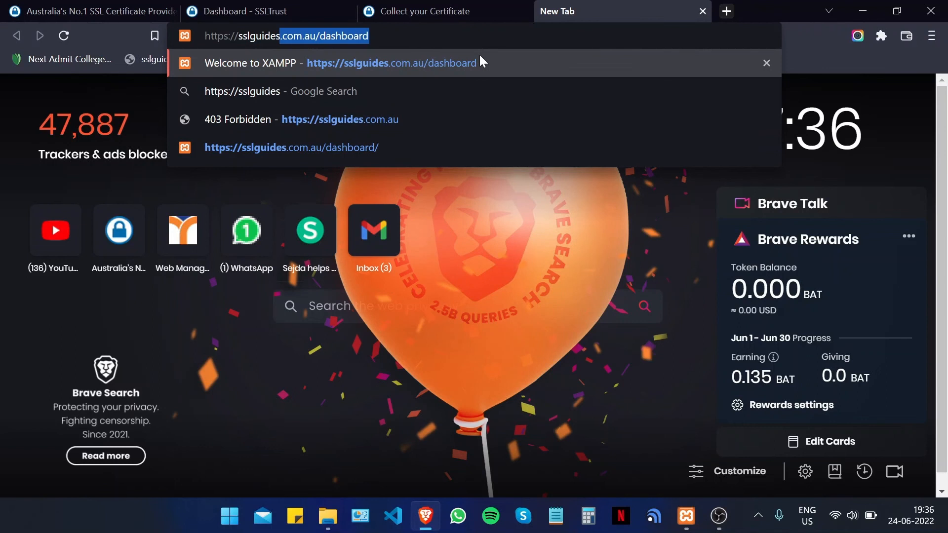
key(Return)
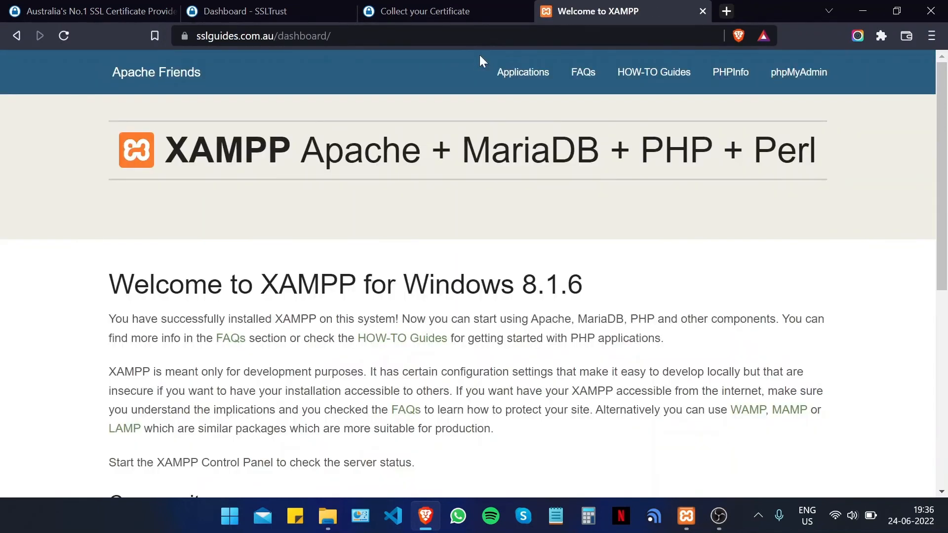
- Check the Sectigo certificate for sslguides.com.au, valid 24-06-2022 to 25-07-2022, then close its details
click(184, 36)
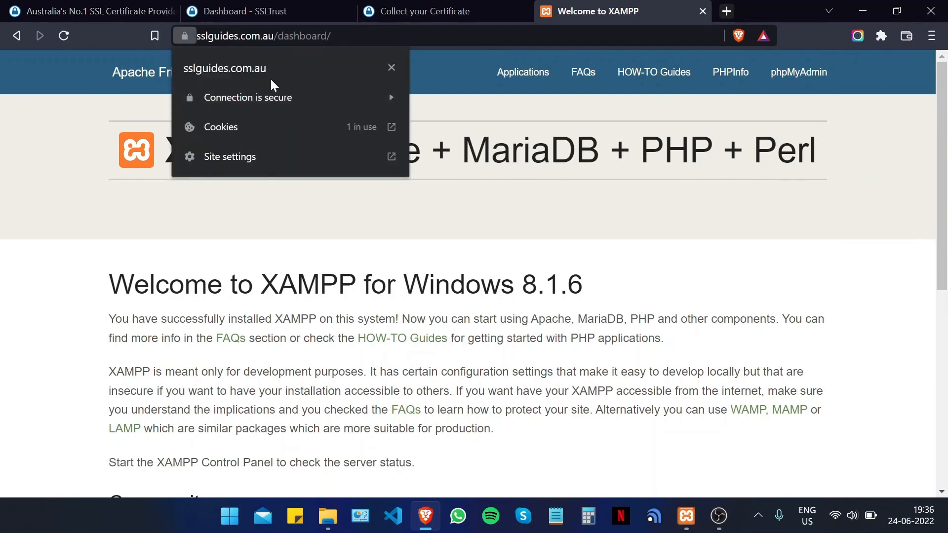
click(303, 97)
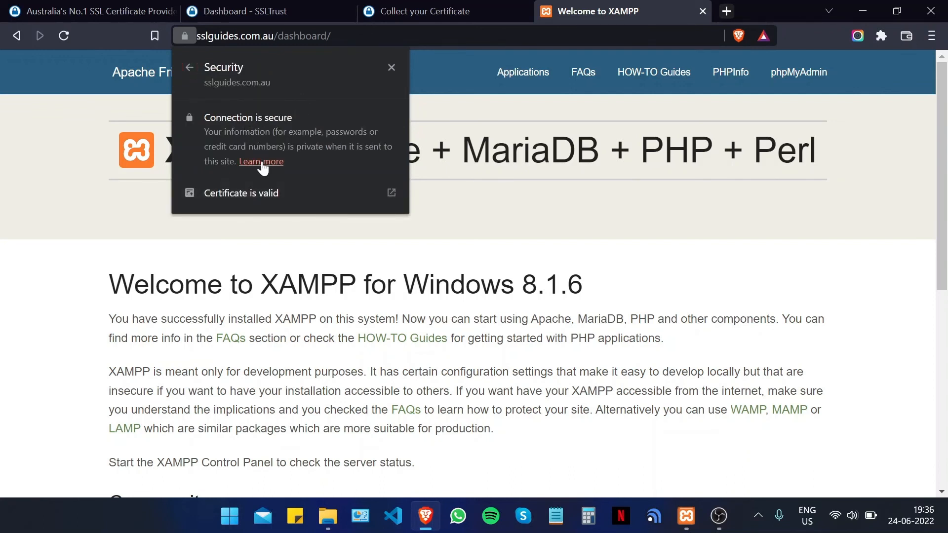
click(190, 68)
click(247, 98)
click(262, 190)
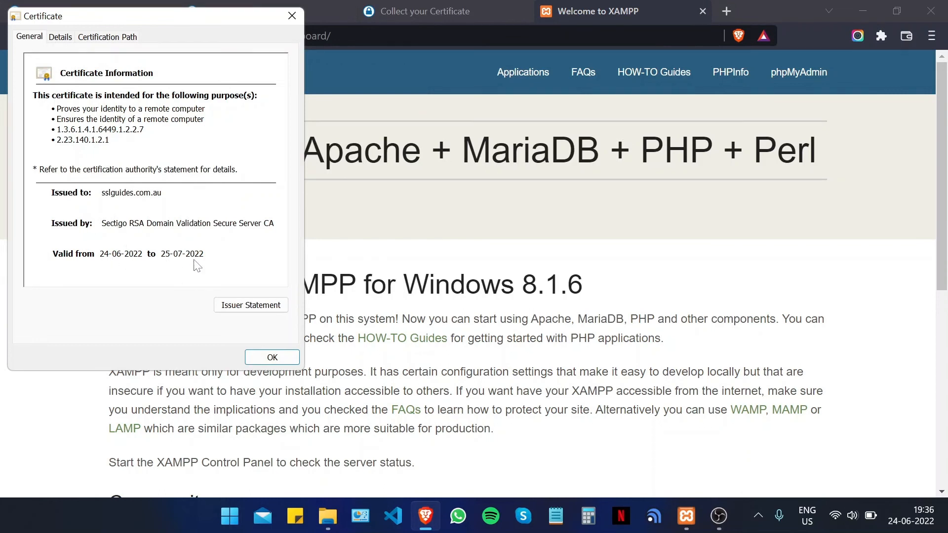
click(291, 16)
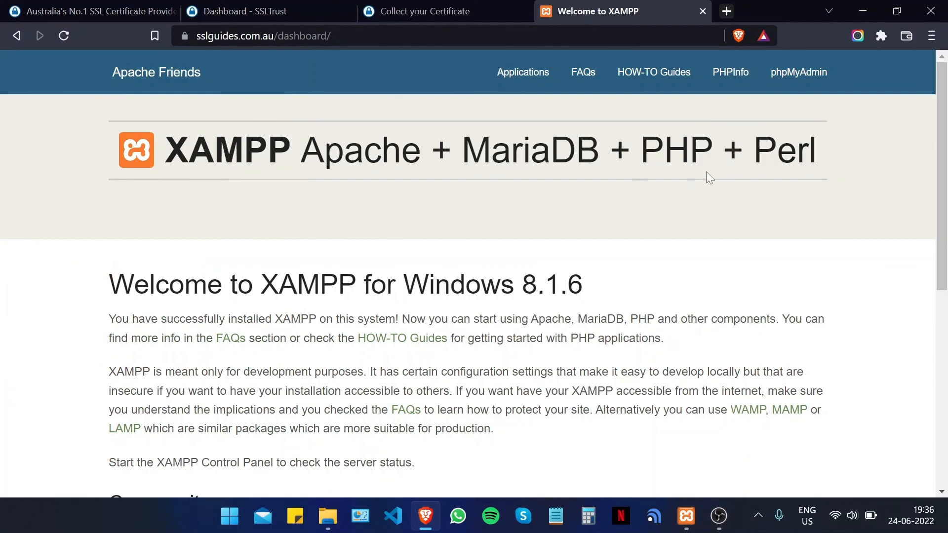